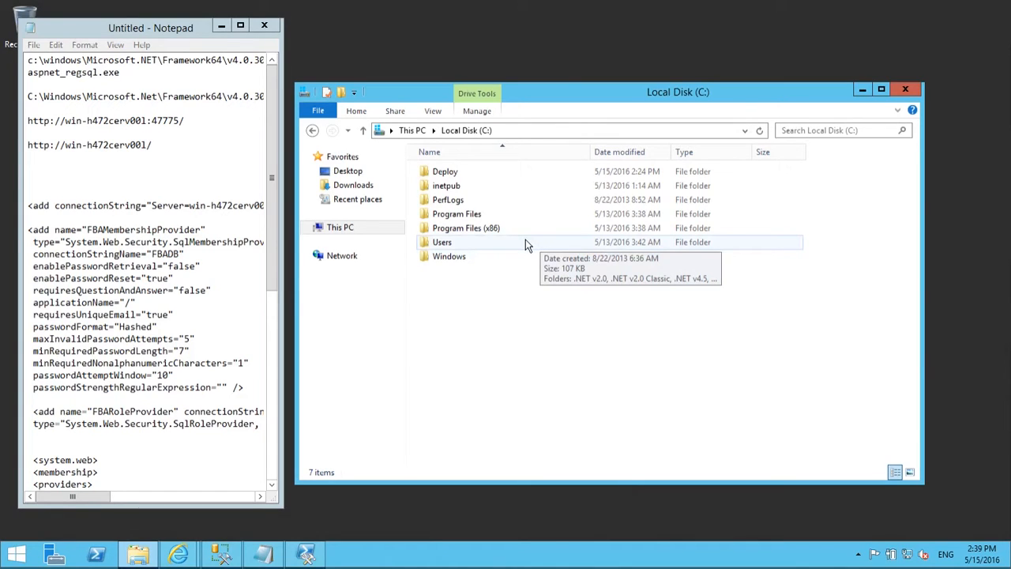
Step: Browse from C:\Windows into Microsoft.NET and then the Framework64 folder
double_click(505, 257)
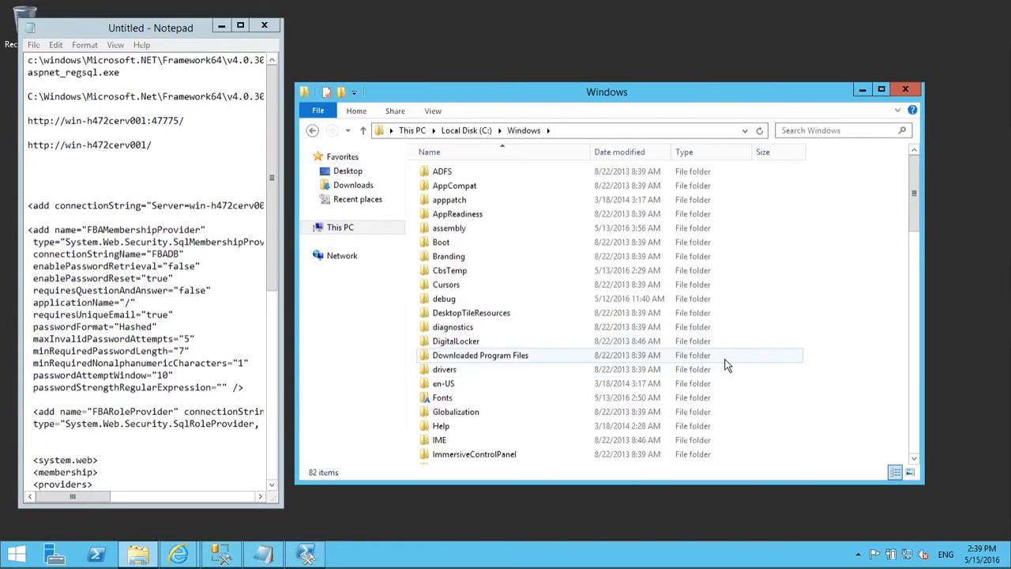
scroll(759, 375, down, 2)
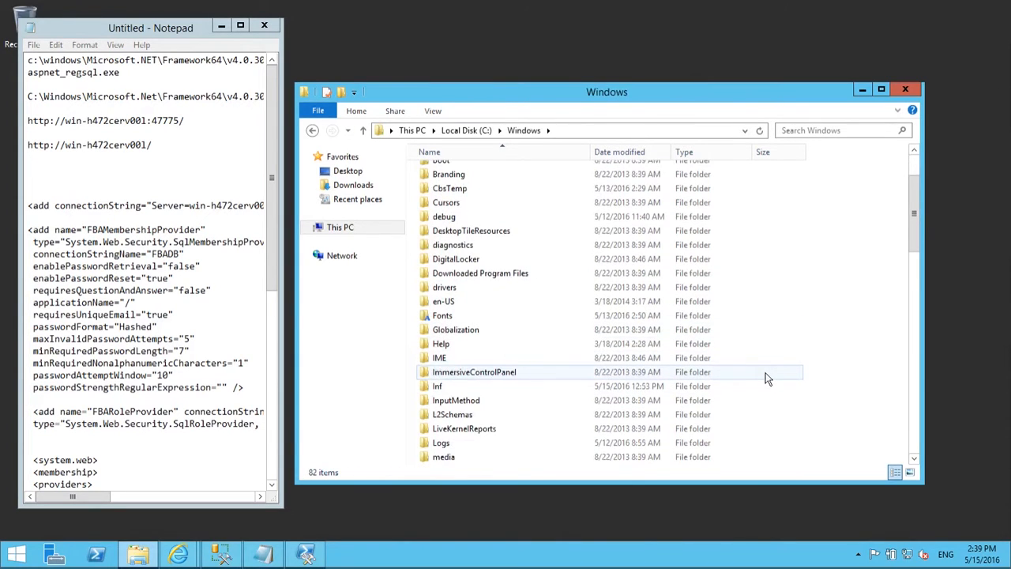
scroll(767, 380, down, 2)
scroll(766, 379, down, 1)
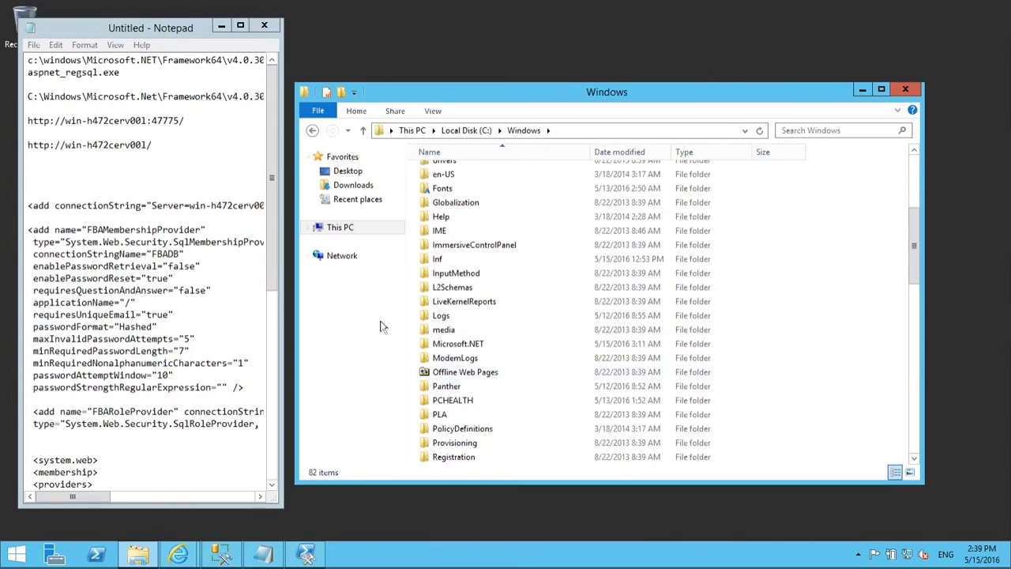
double_click(484, 344)
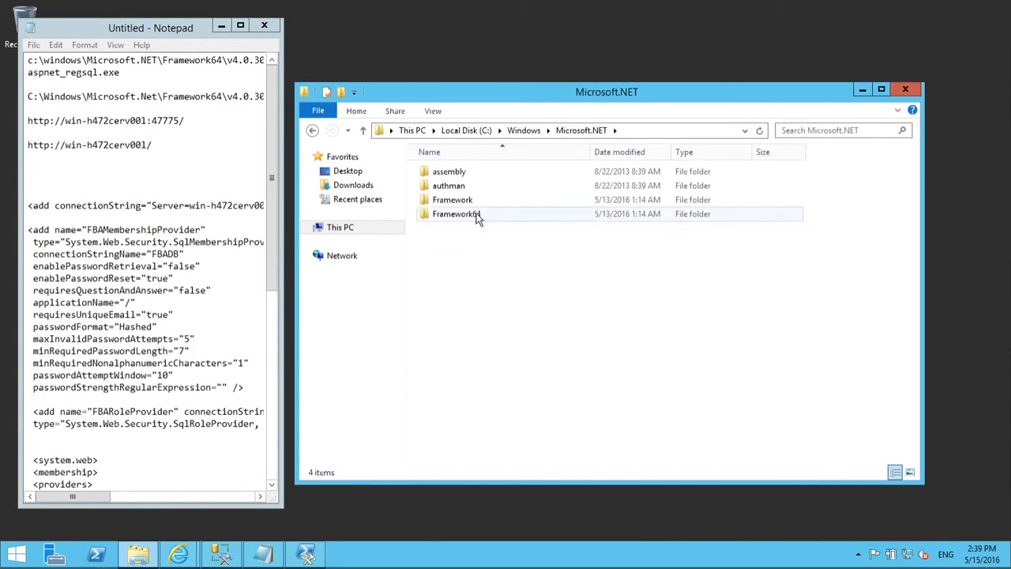
double_click(477, 215)
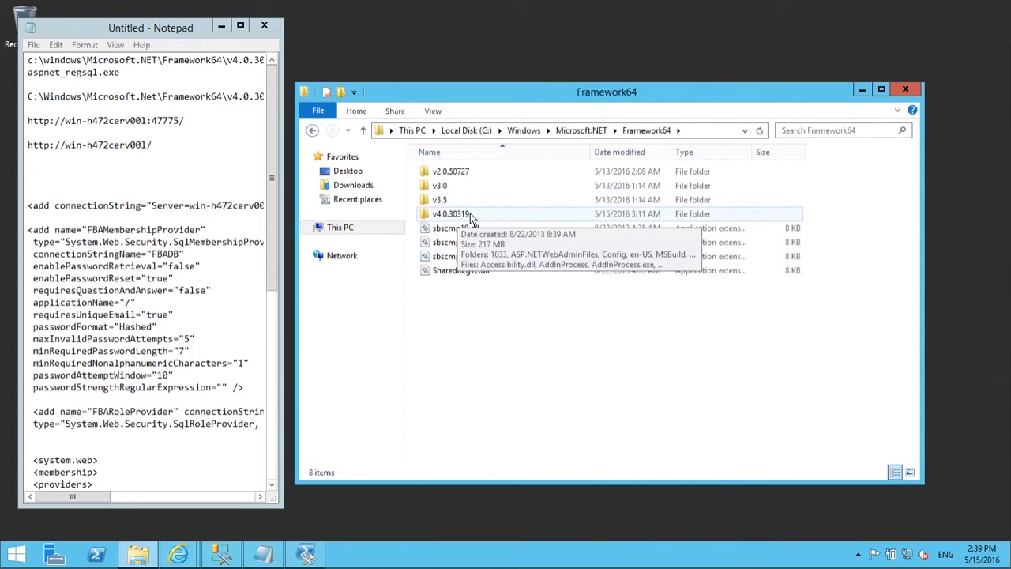
Step: Open the v4.0.30319 folder and scroll down to aspnet_regsql
click(471, 215)
click(470, 215)
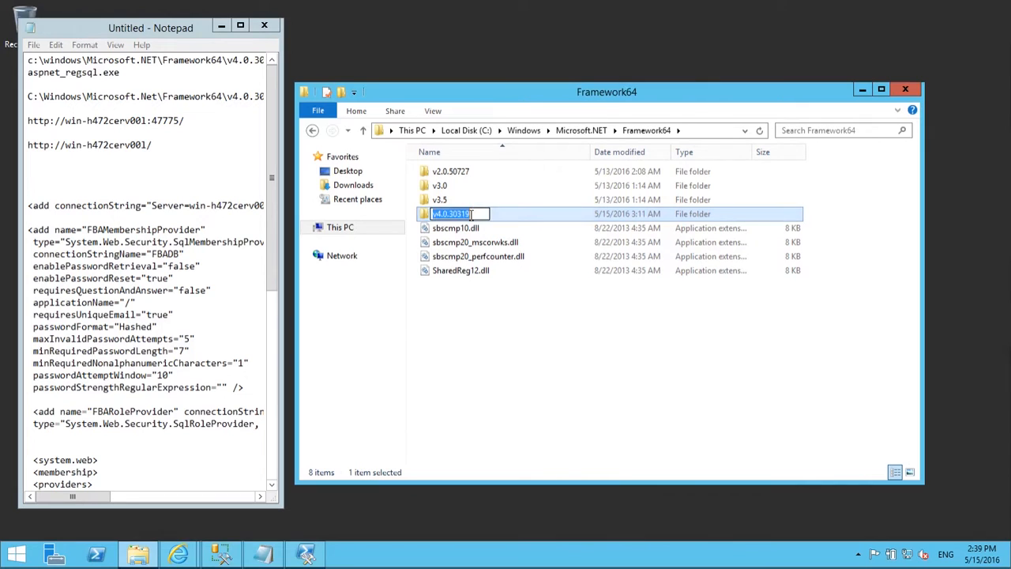
double_click(511, 214)
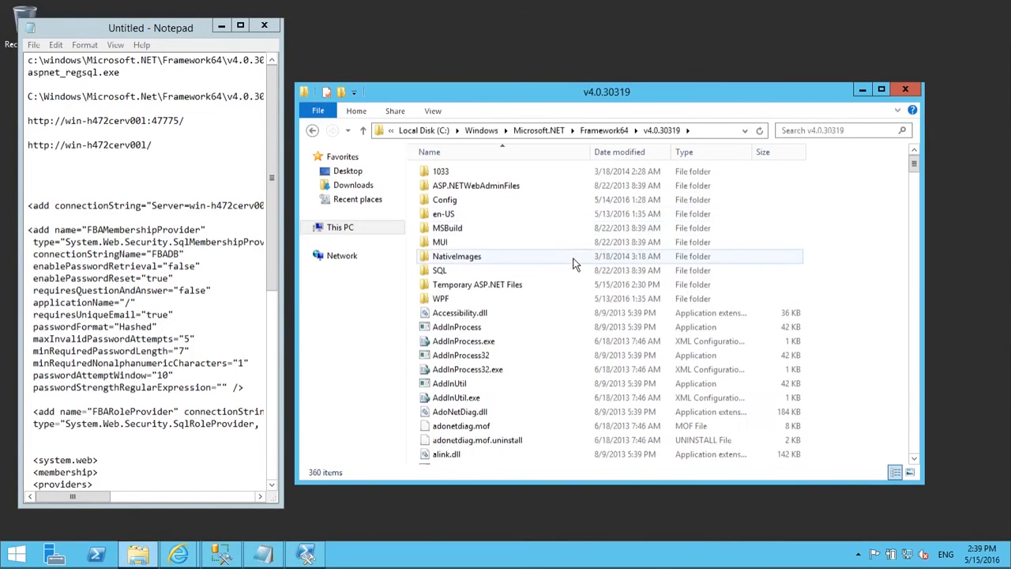
scroll(579, 265, down, 2)
scroll(584, 291, down, 3)
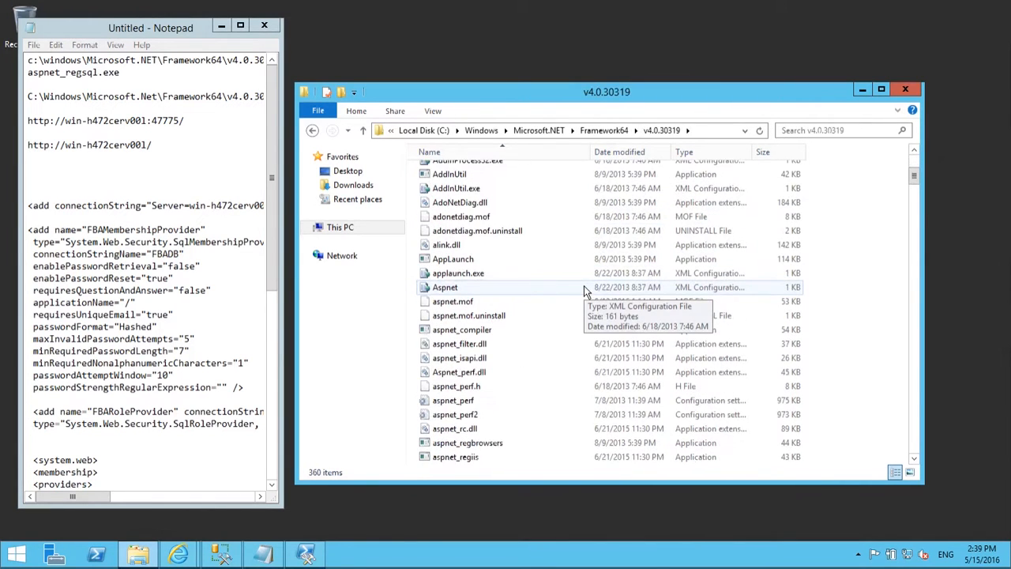
scroll(584, 291, down, 2)
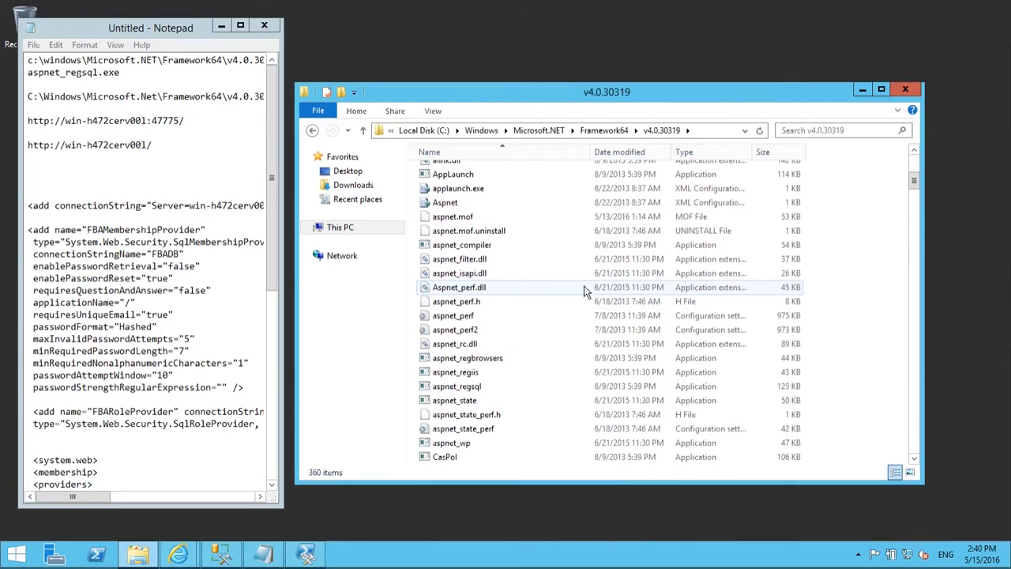
scroll(584, 288, down, 1)
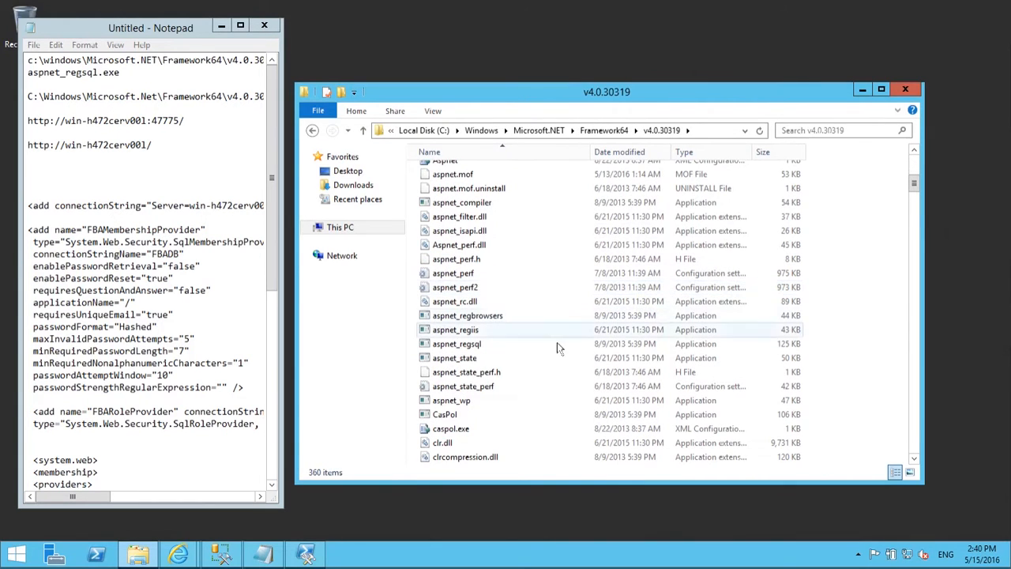
Step: Launch aspnet_regsql and choose Configure SQL Server for application services
double_click(492, 349)
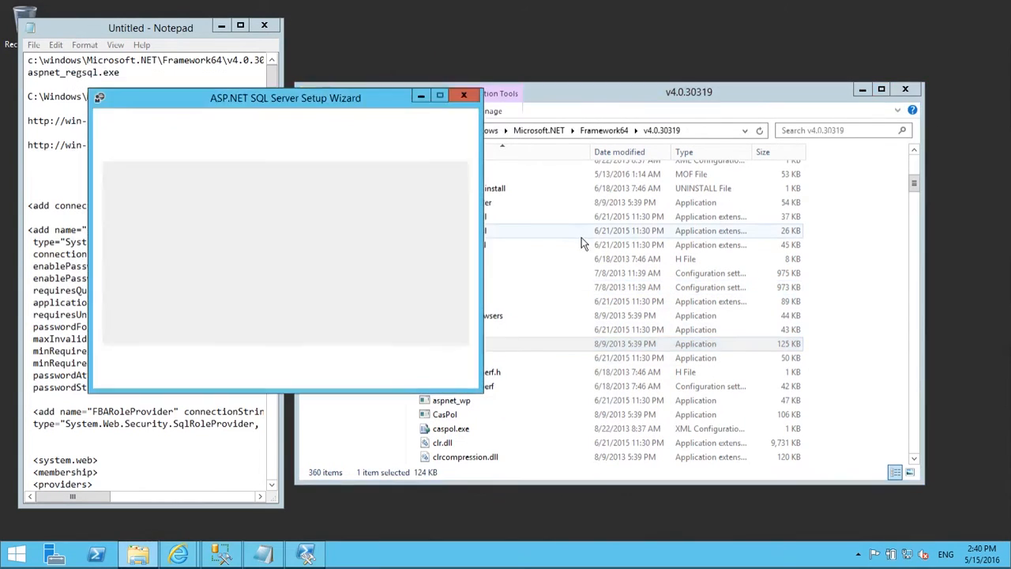
drag(477, 95, 684, 91)
click(542, 371)
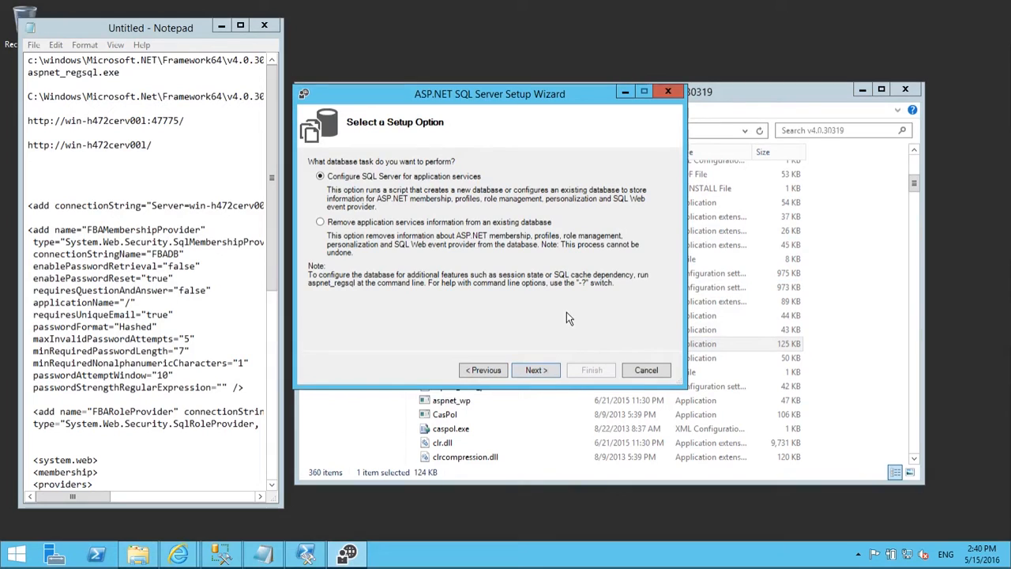
click(540, 372)
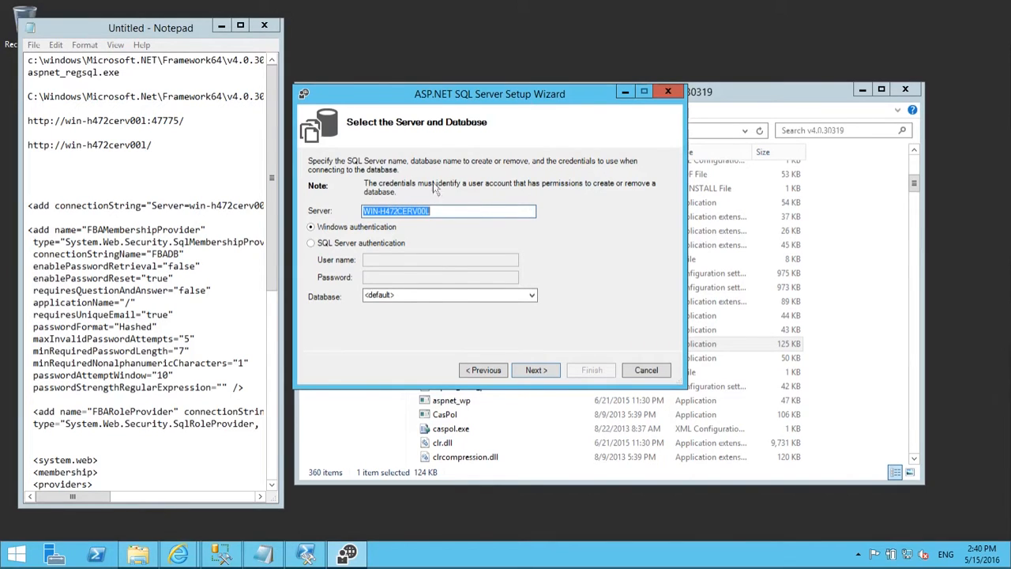
Step: Keep server WIN-H472CERV00L and the default database, create aspnetdb, and close the wizard
click(467, 209)
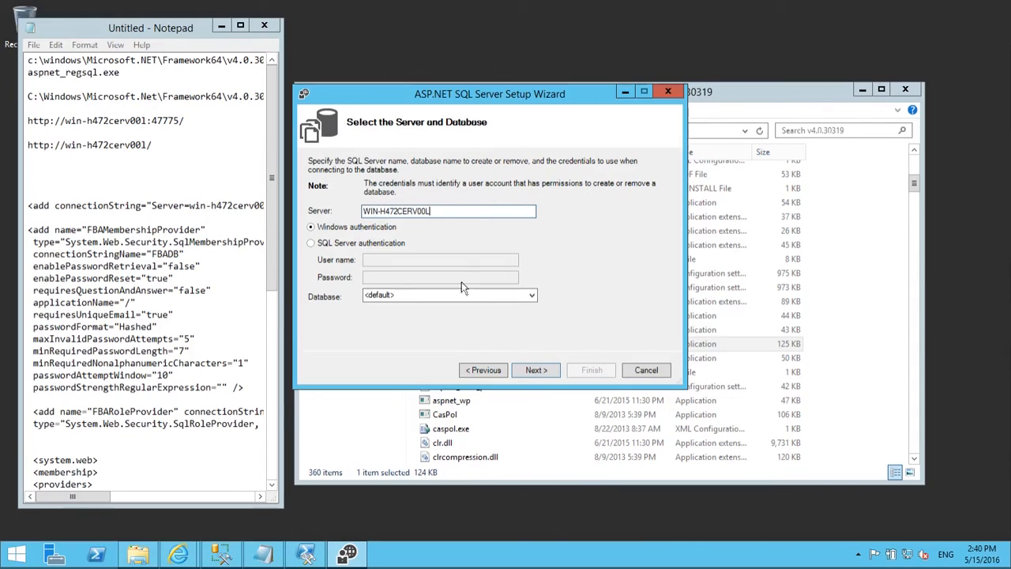
double_click(451, 207)
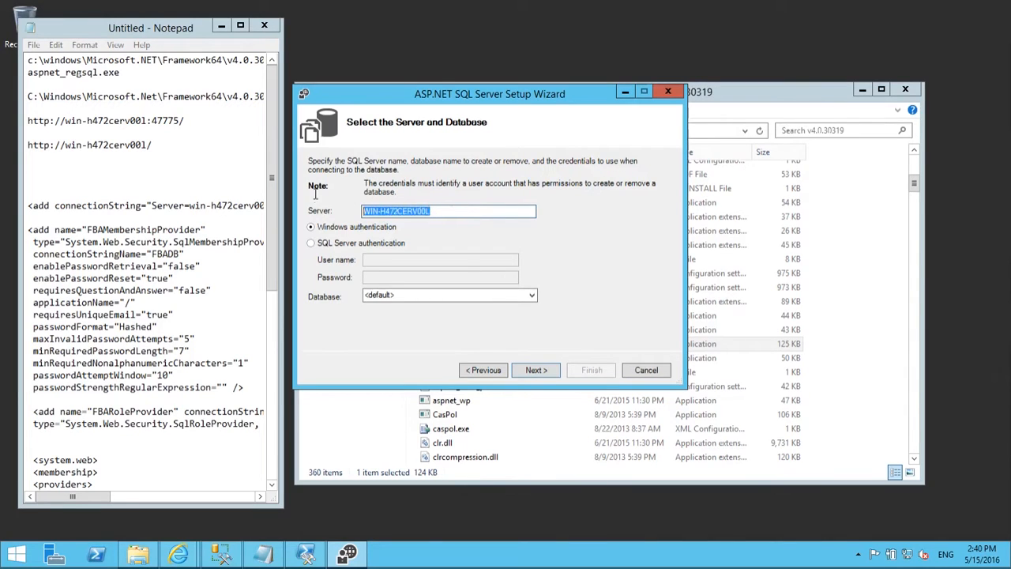
click(476, 211)
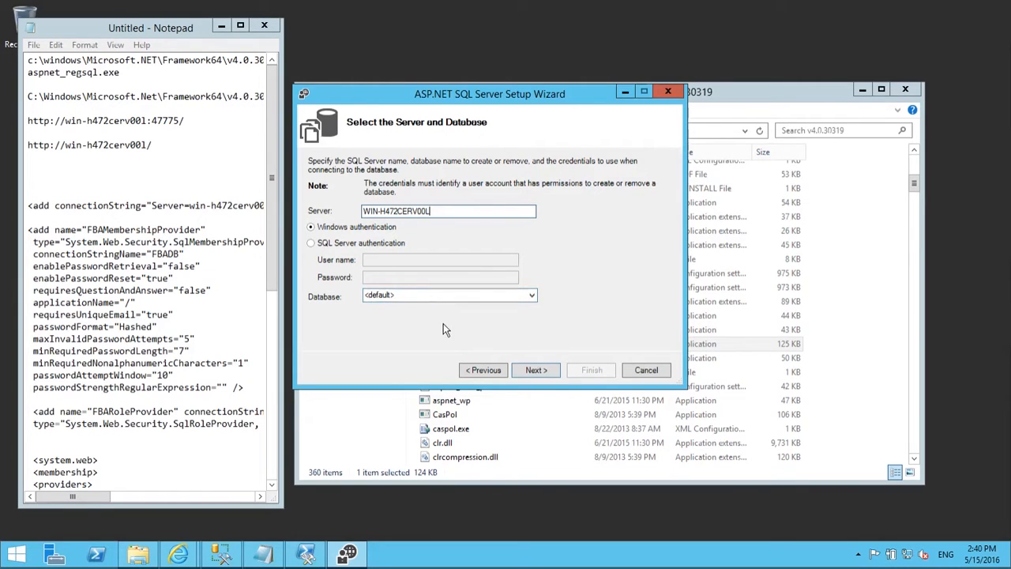
click(552, 375)
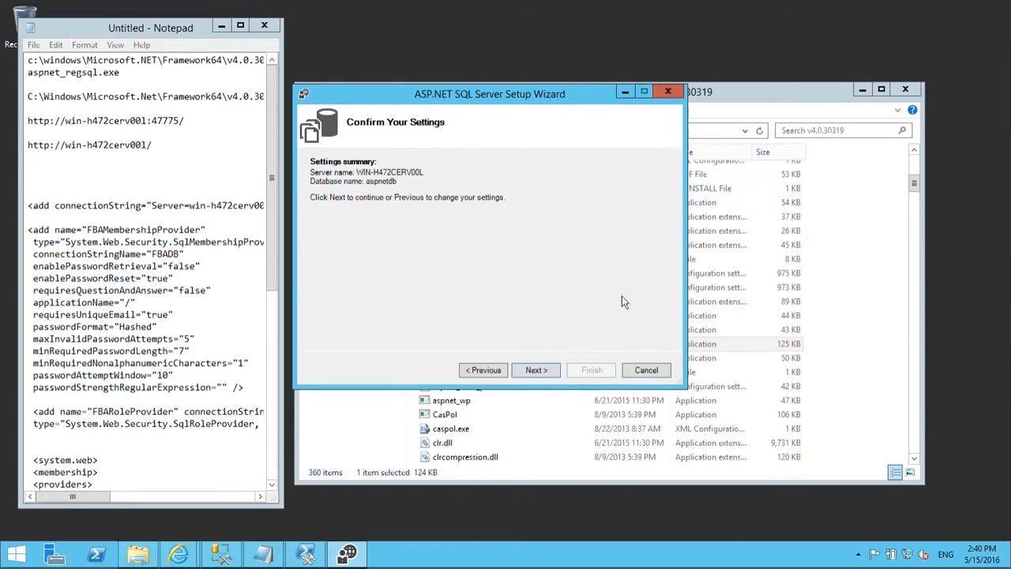
click(540, 371)
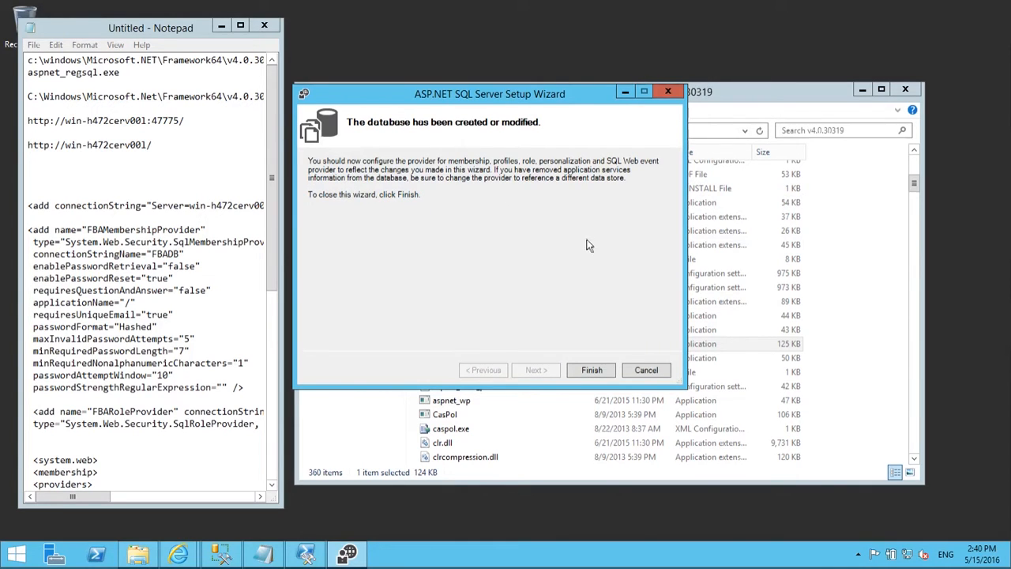
click(592, 370)
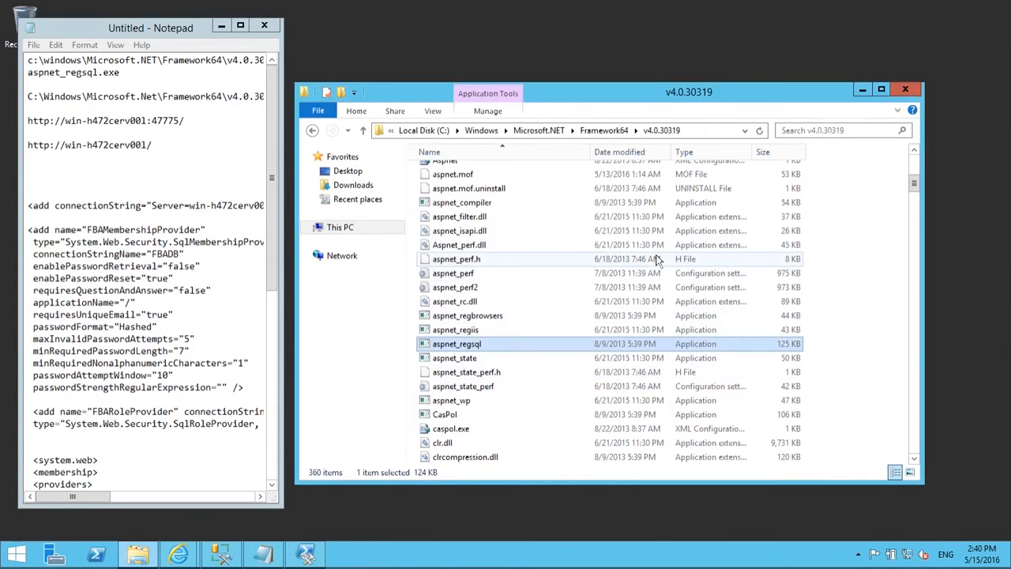
Step: Expand Databases in Management Studio to find aspnetdb, then show the Start screen
click(222, 556)
click(64, 147)
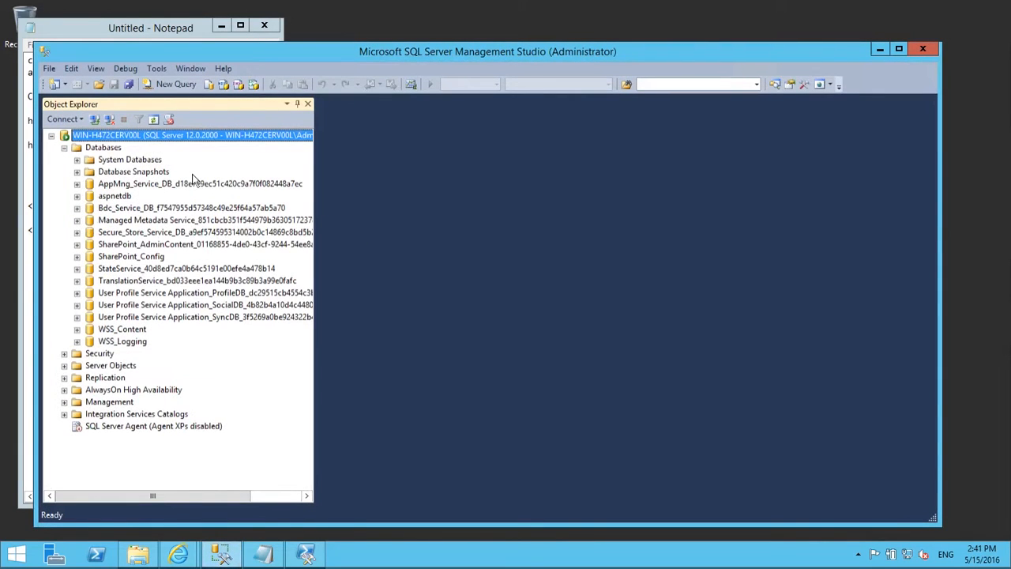
click(117, 196)
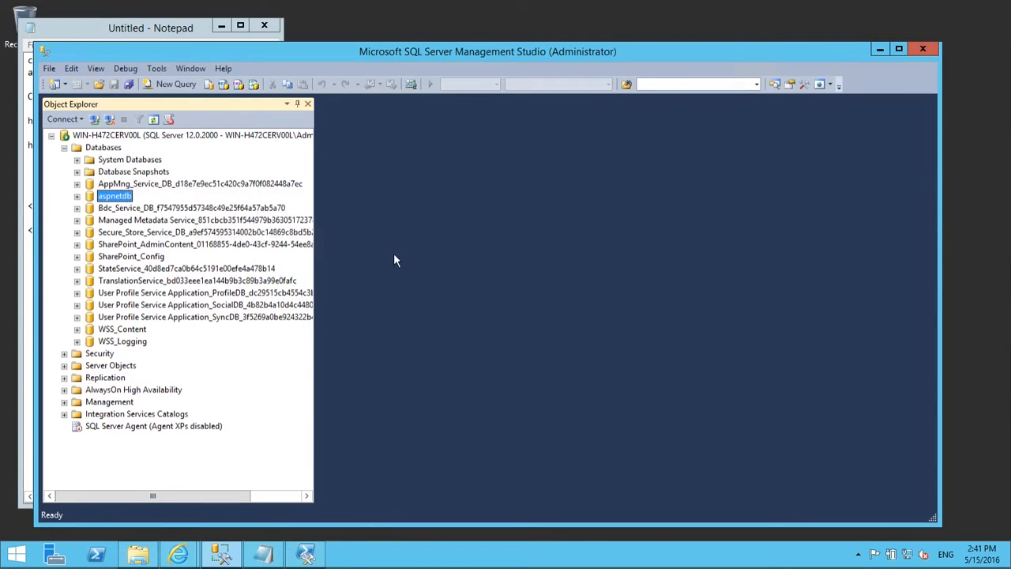
click(26, 563)
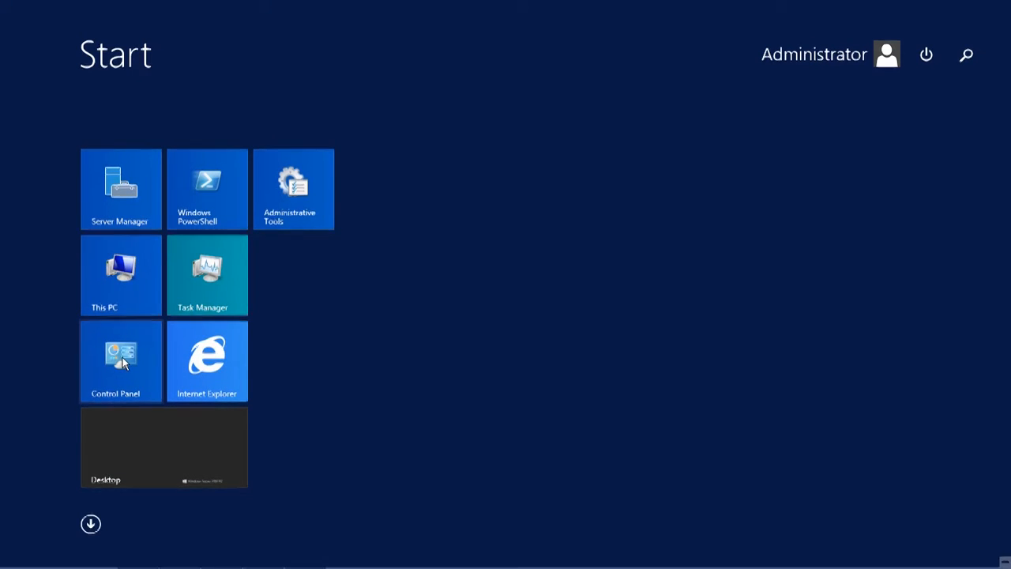
Step: Launch IIS Manager from Control Panel's System and Security > Administrative Tools
click(122, 362)
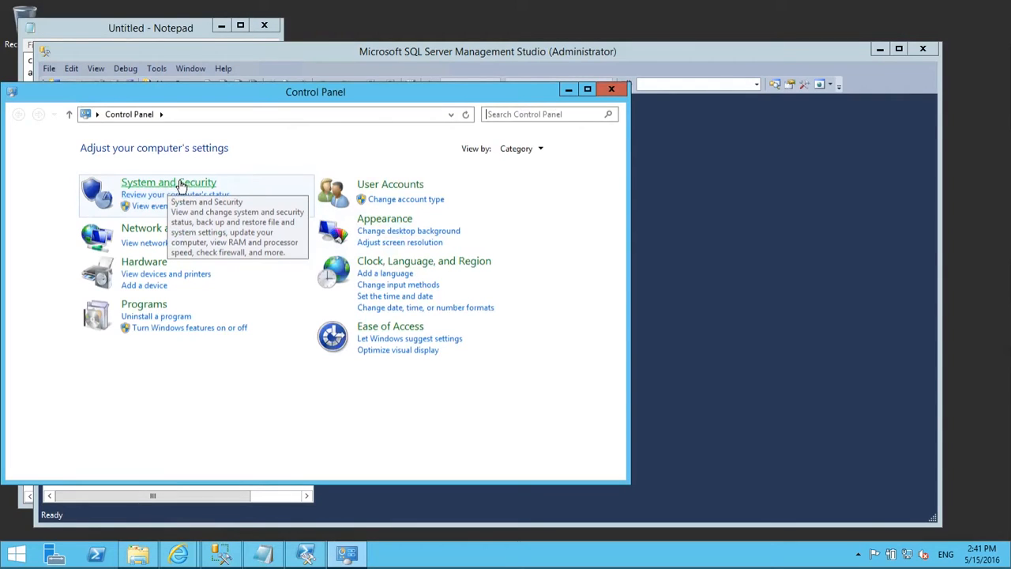
click(206, 183)
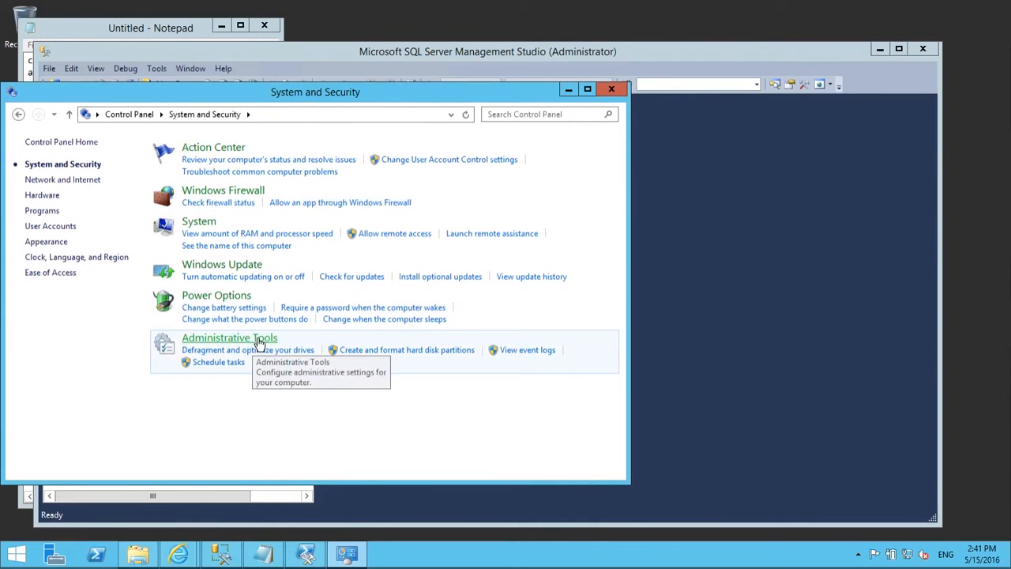
click(259, 339)
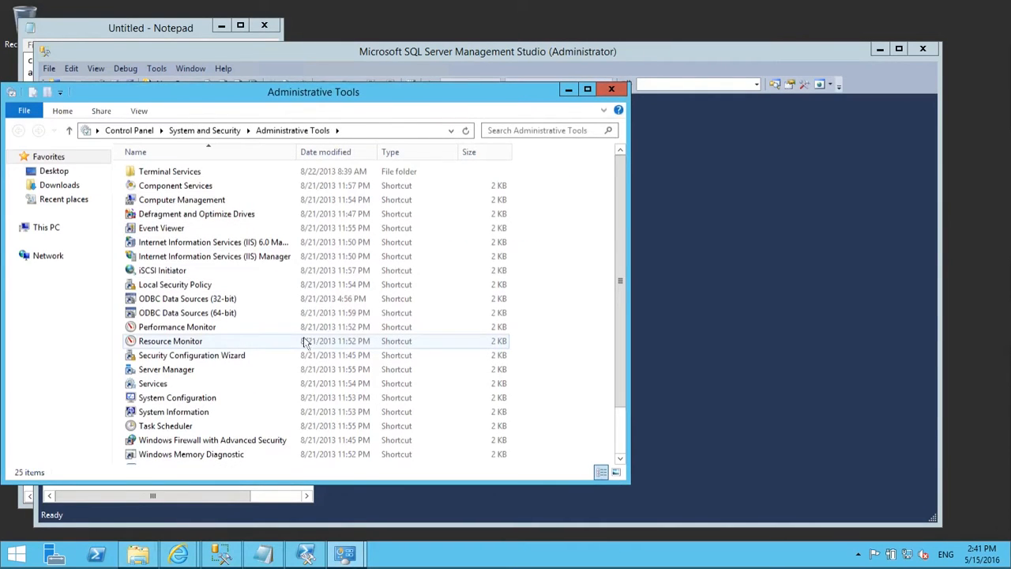
double_click(222, 260)
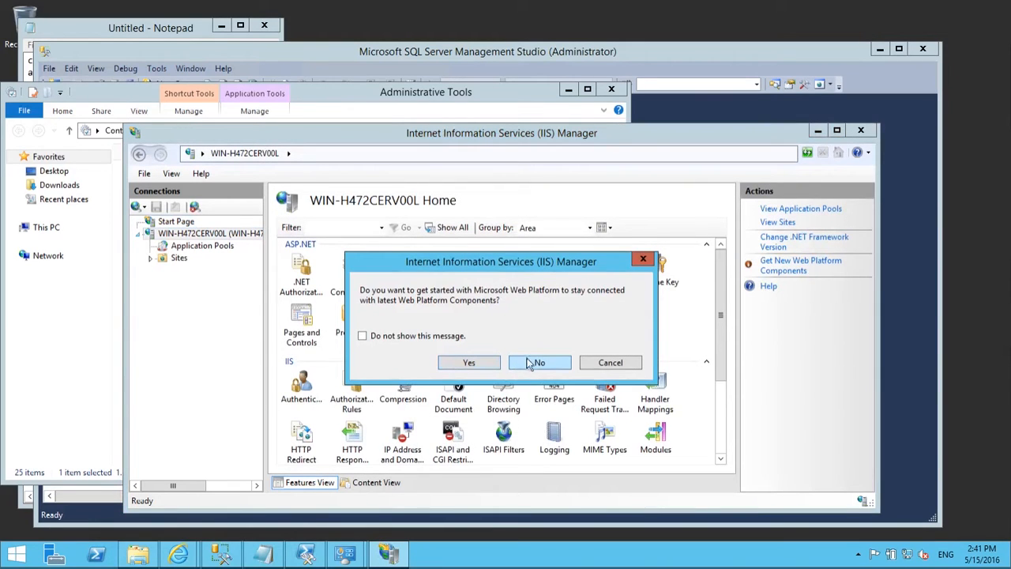
Step: Decline the Web Platform prompt and select the SharePoint - 80 application pool
click(535, 363)
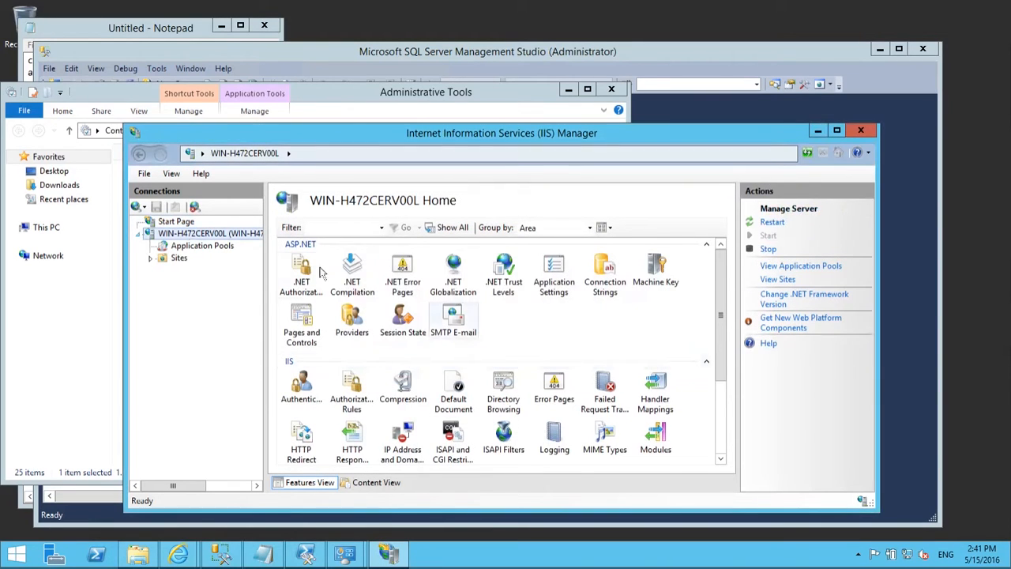
click(181, 250)
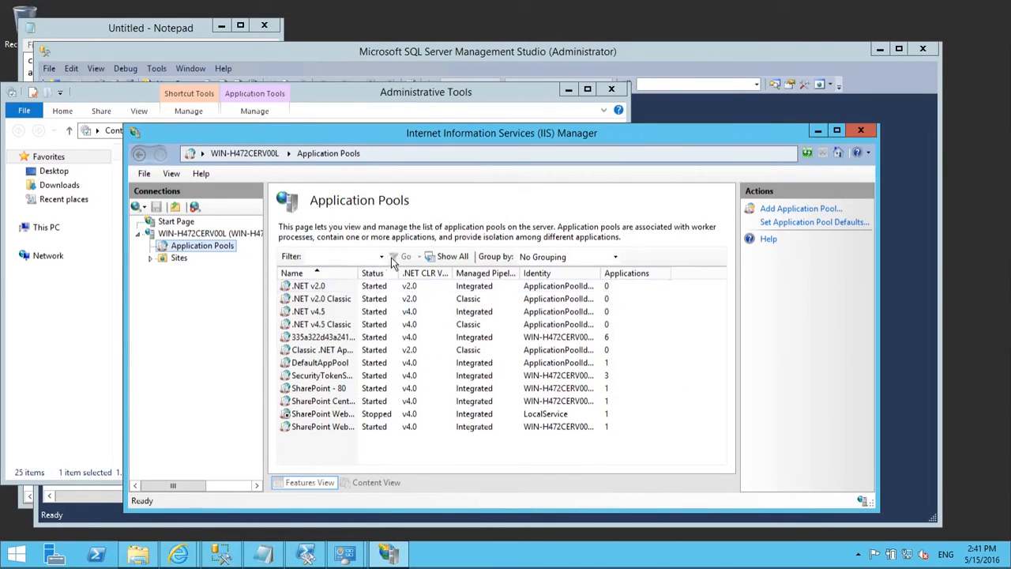
drag(452, 272, 444, 272)
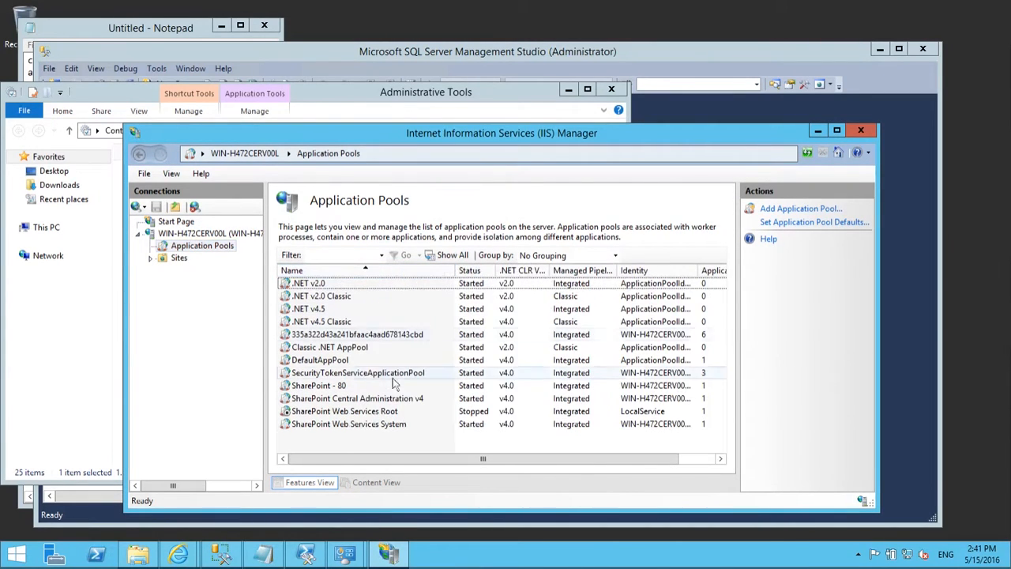
click(346, 387)
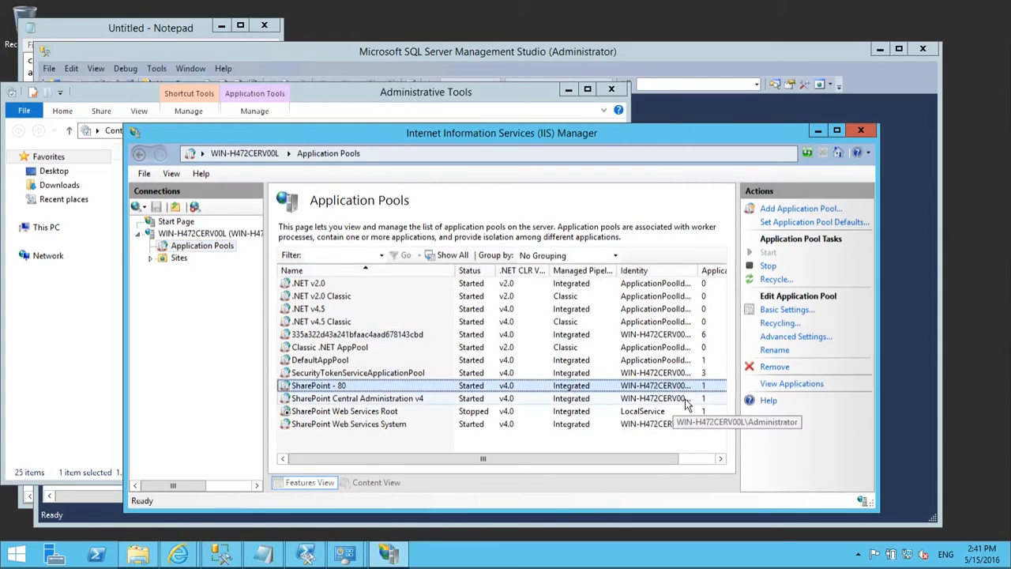
Step: Widen the Identity column and scroll to the pools' Applications counts, then return to Management Studio
drag(699, 269, 732, 276)
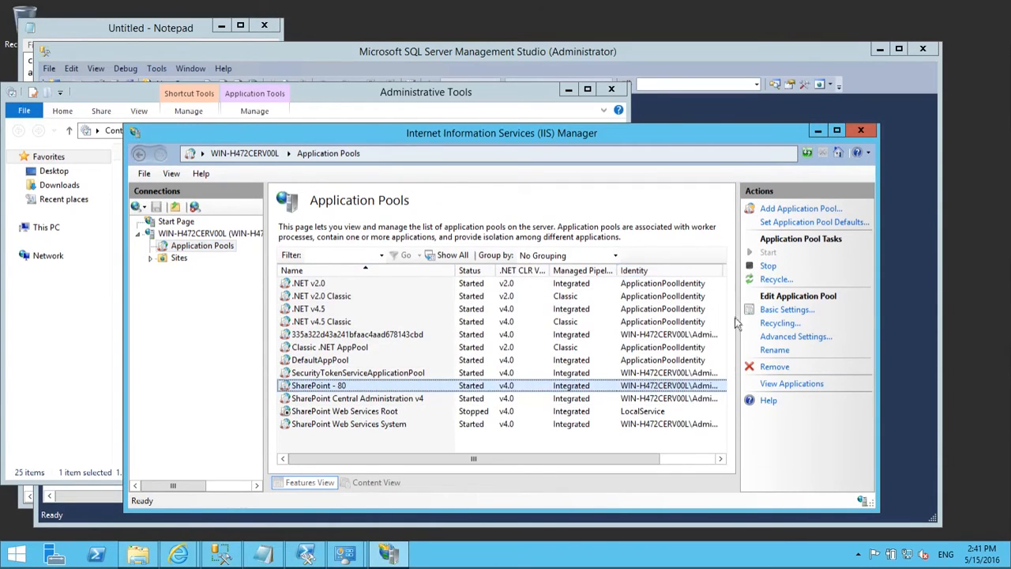
click(700, 459)
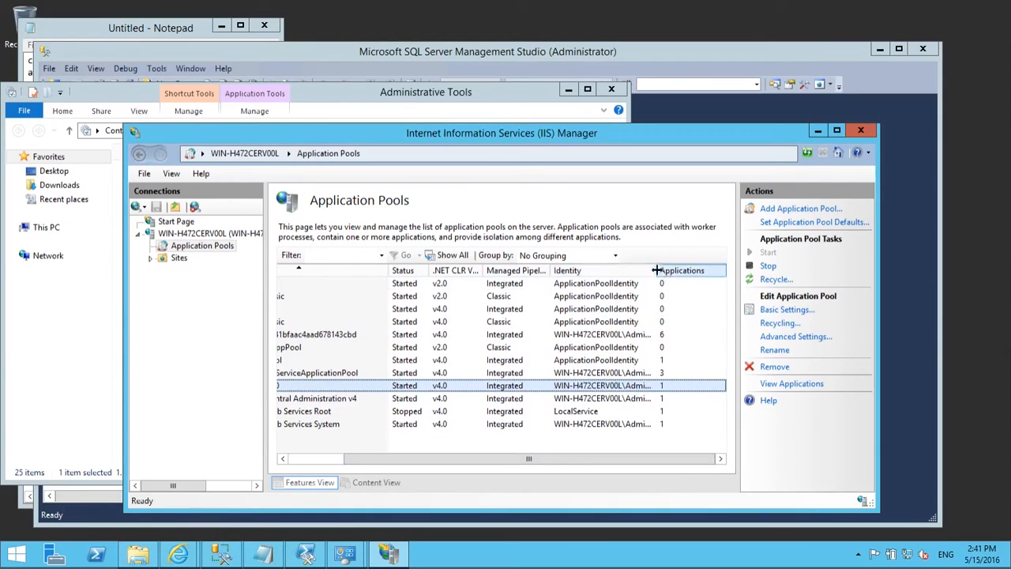
drag(655, 270, 721, 282)
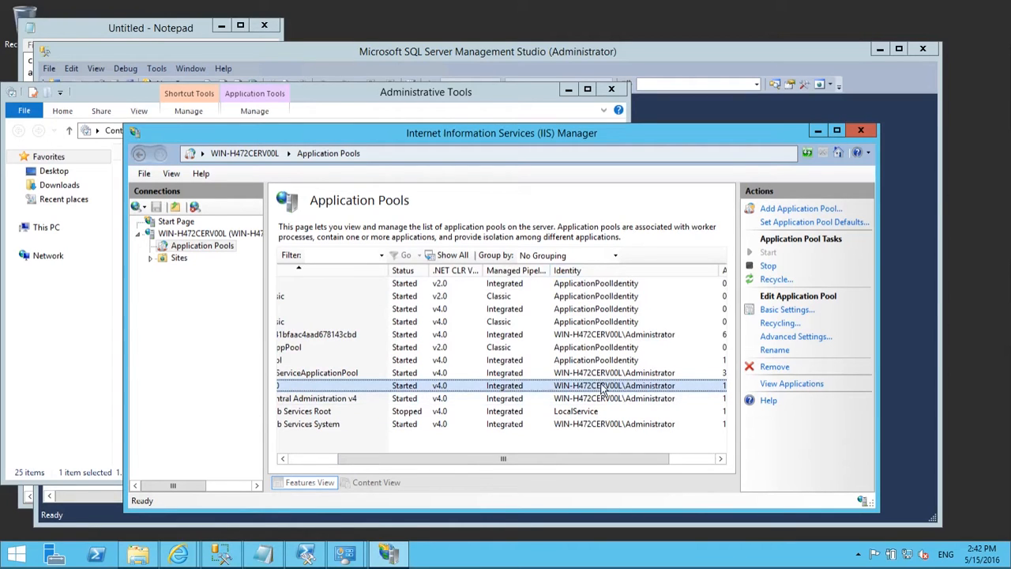
drag(607, 460, 523, 464)
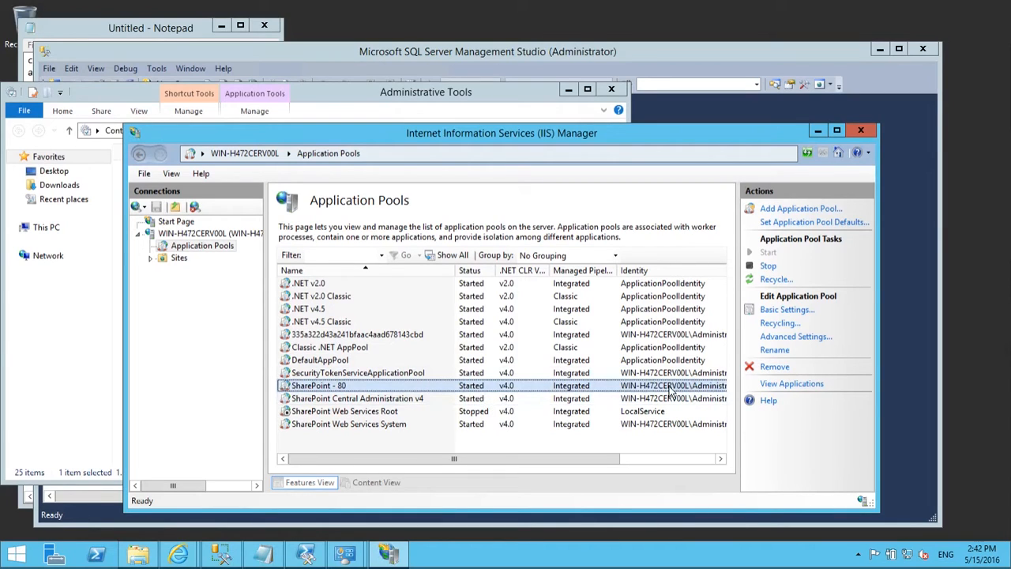
click(653, 461)
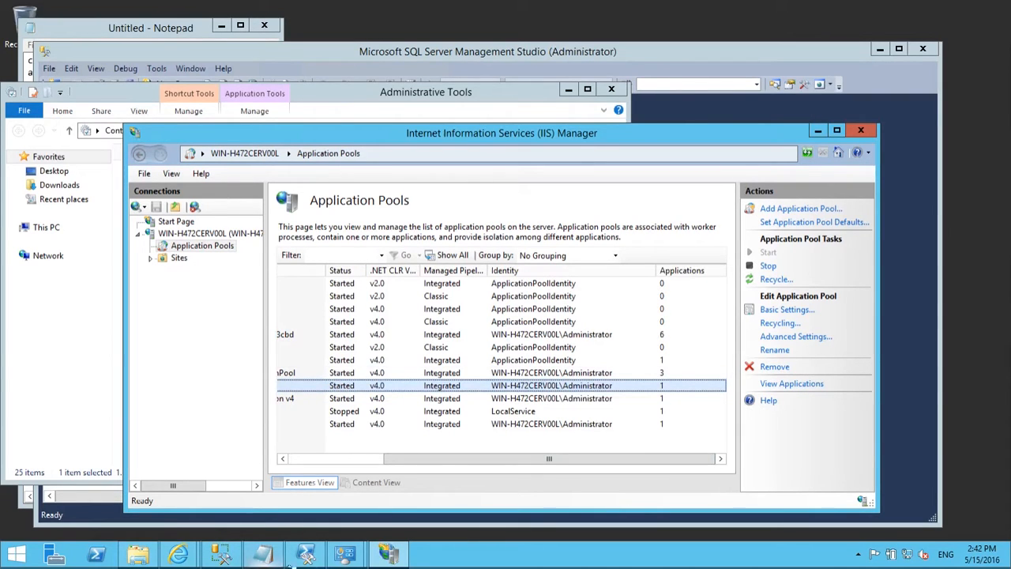
click(267, 556)
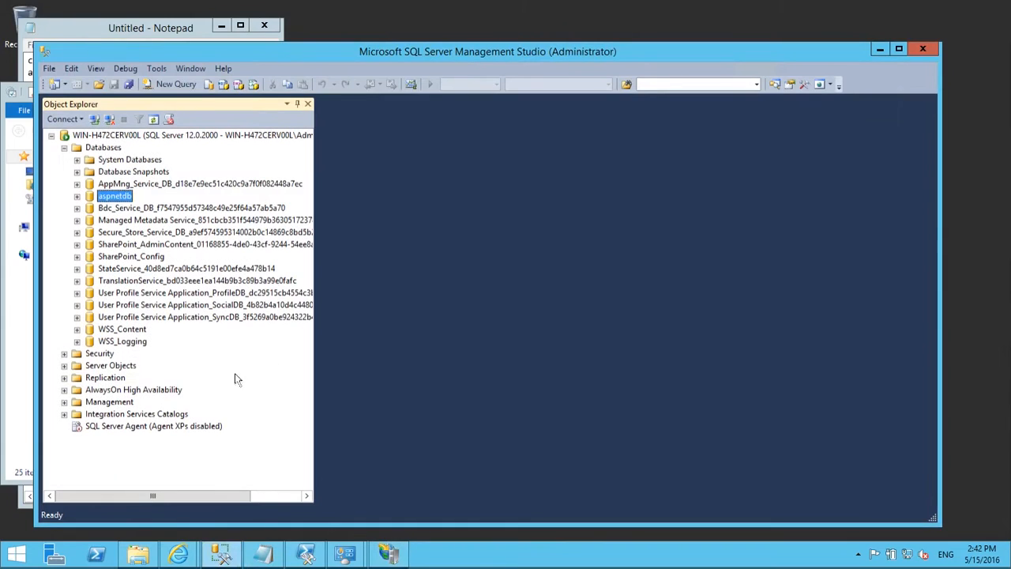
Step: Expand Security > Logins, opening and discarding a new login form
click(64, 354)
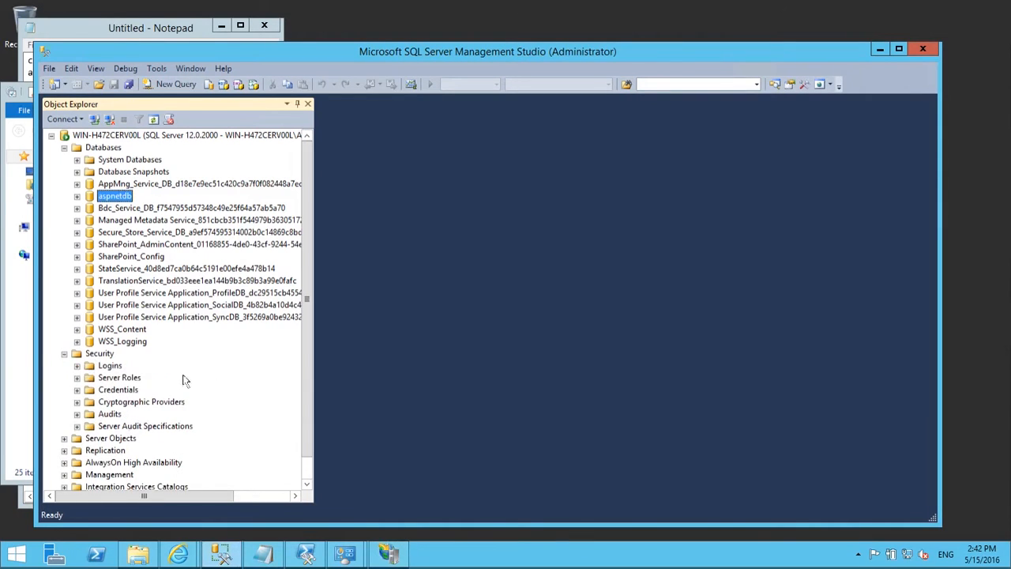
click(78, 367)
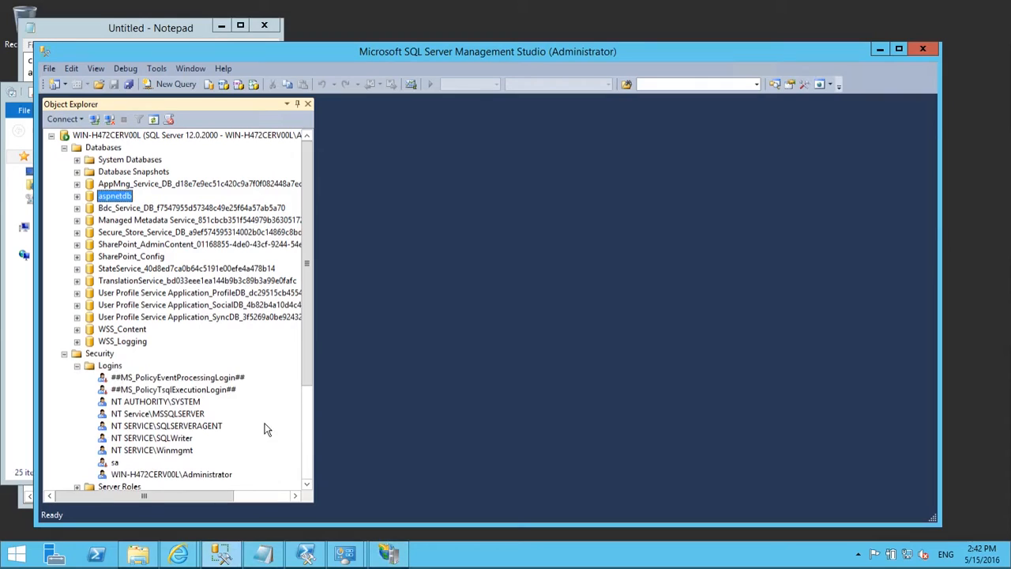
click(176, 474)
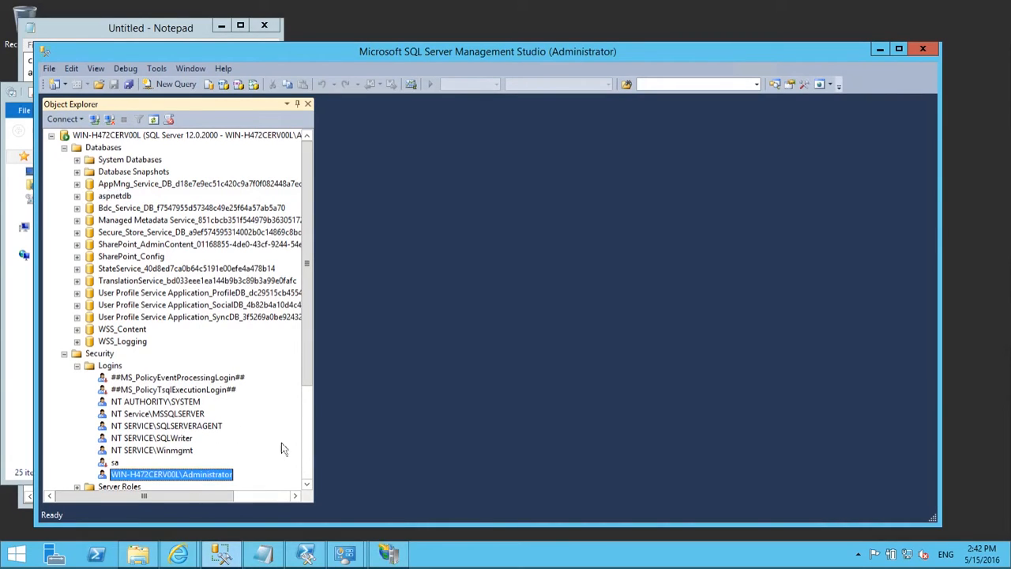
right_click(116, 367)
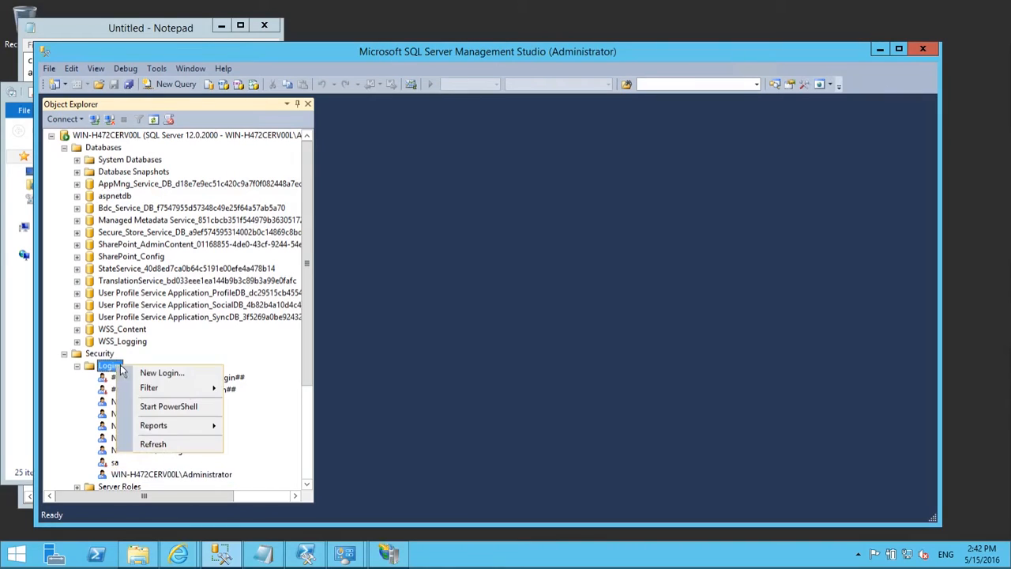
click(181, 373)
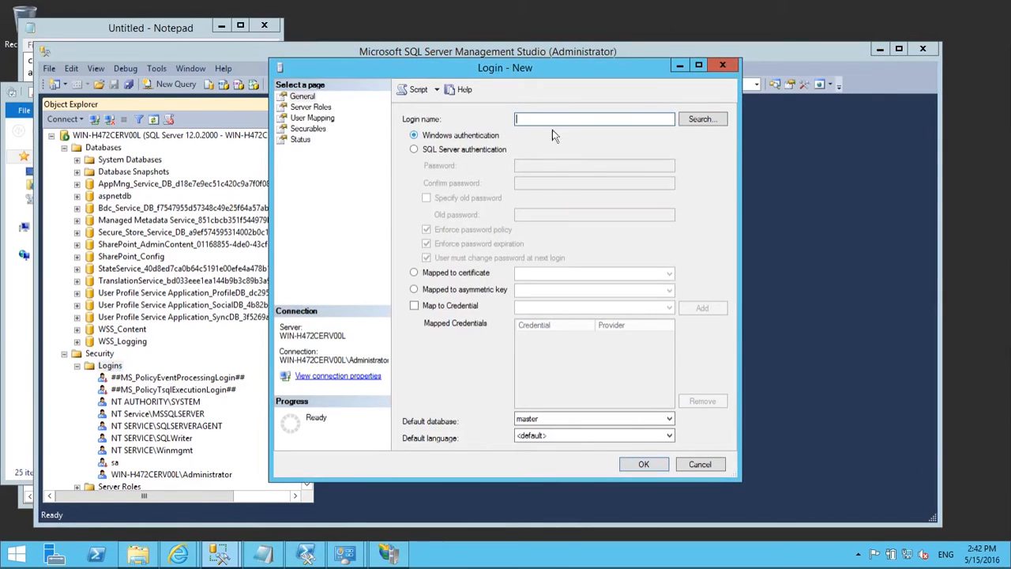
click(730, 69)
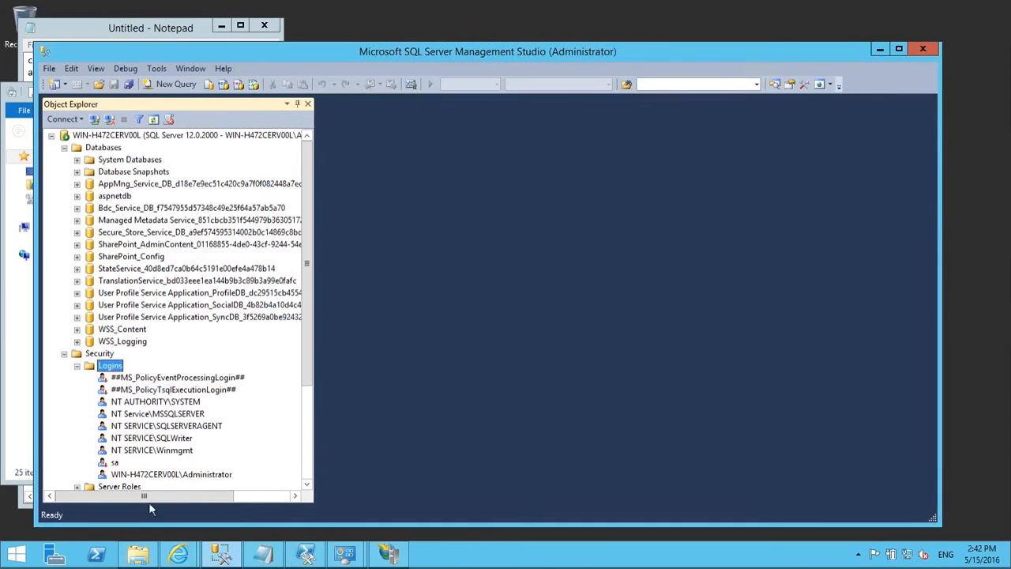
Step: Verify the Administrator login maps to aspnetdb with db_owner membership, then cancel
click(189, 475)
double_click(189, 475)
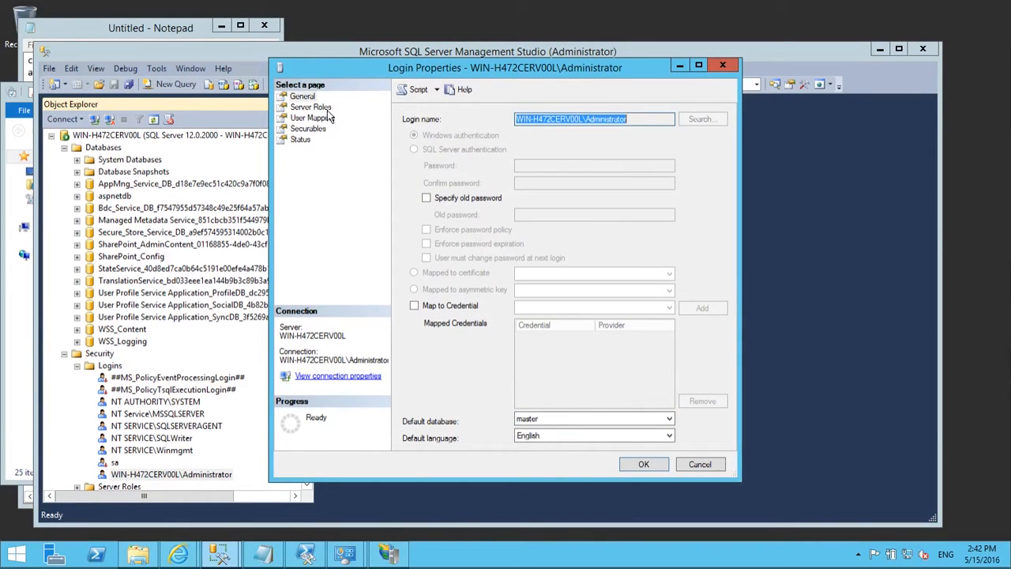
click(324, 123)
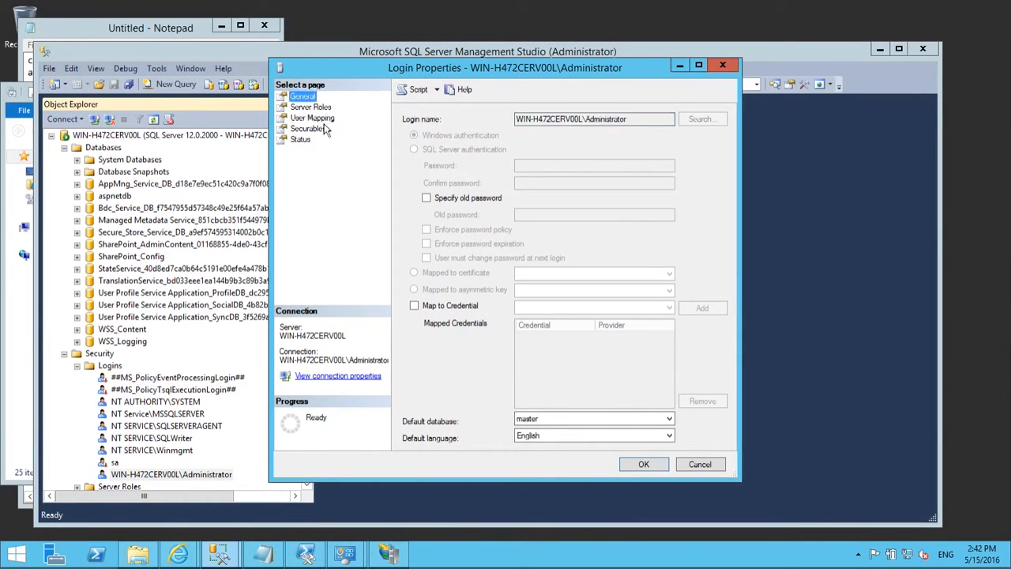
click(296, 119)
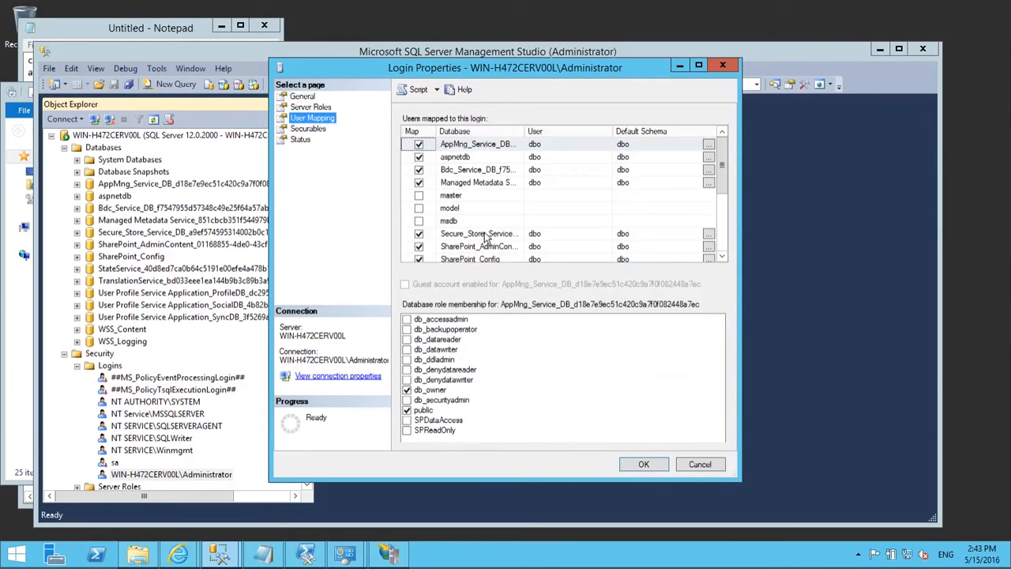
click(498, 158)
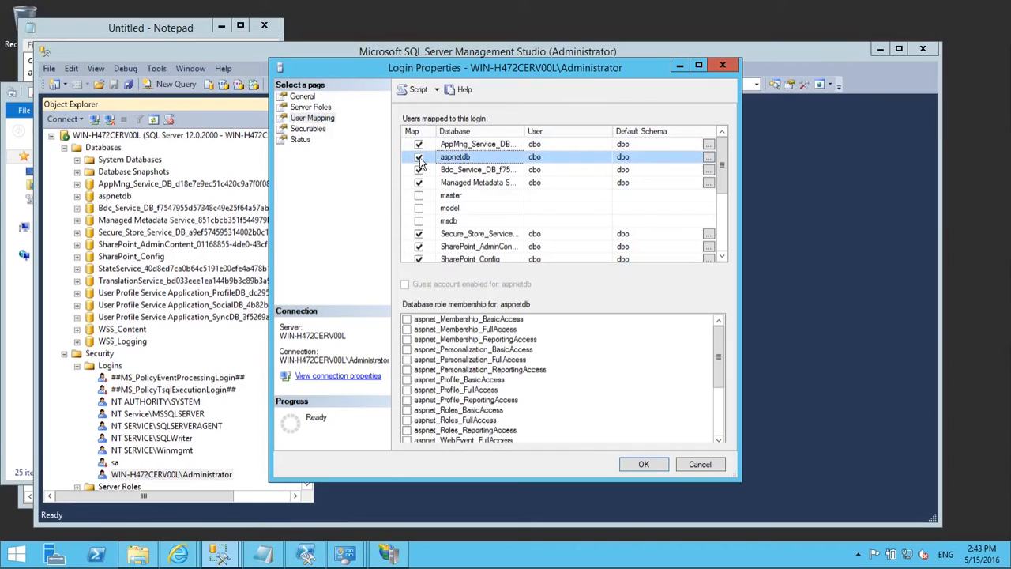
drag(718, 363, 714, 423)
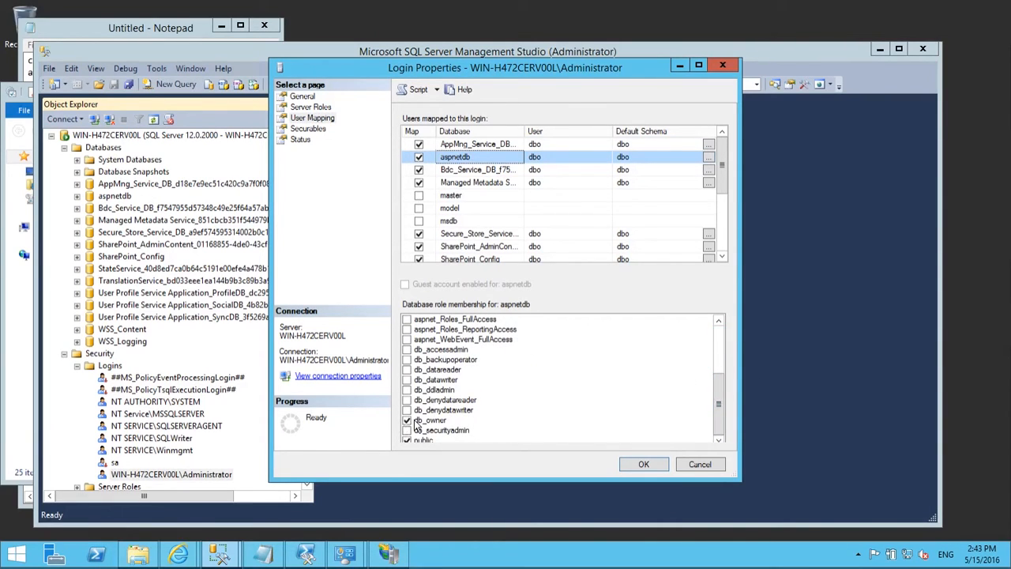
scroll(655, 252, down, 2)
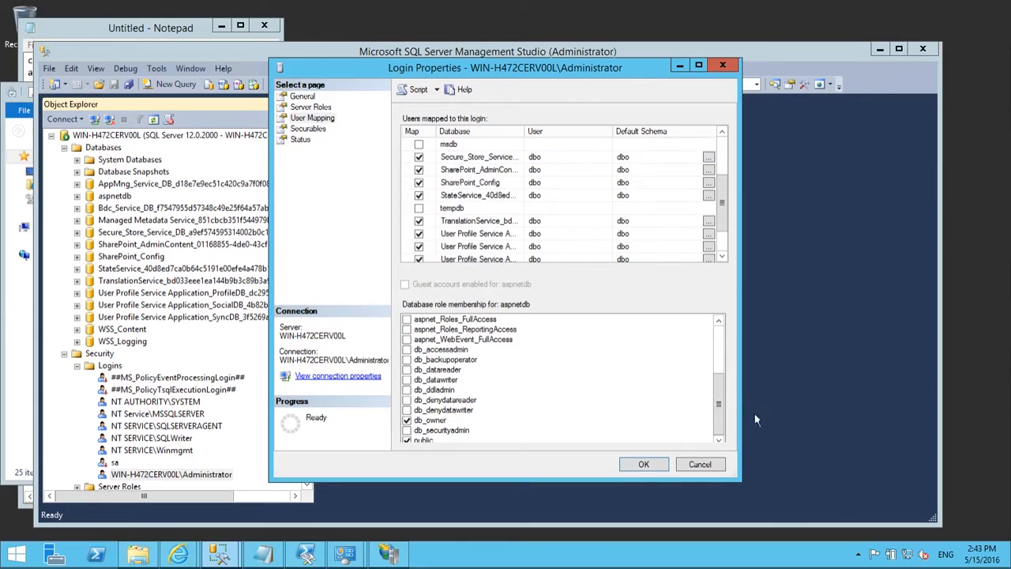
scroll(652, 245, up, 2)
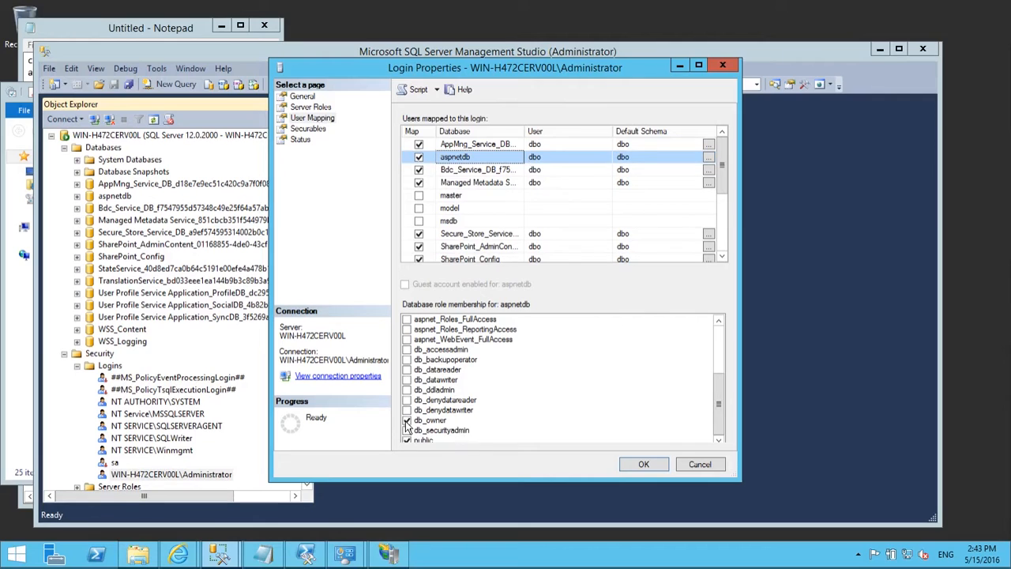
click(701, 465)
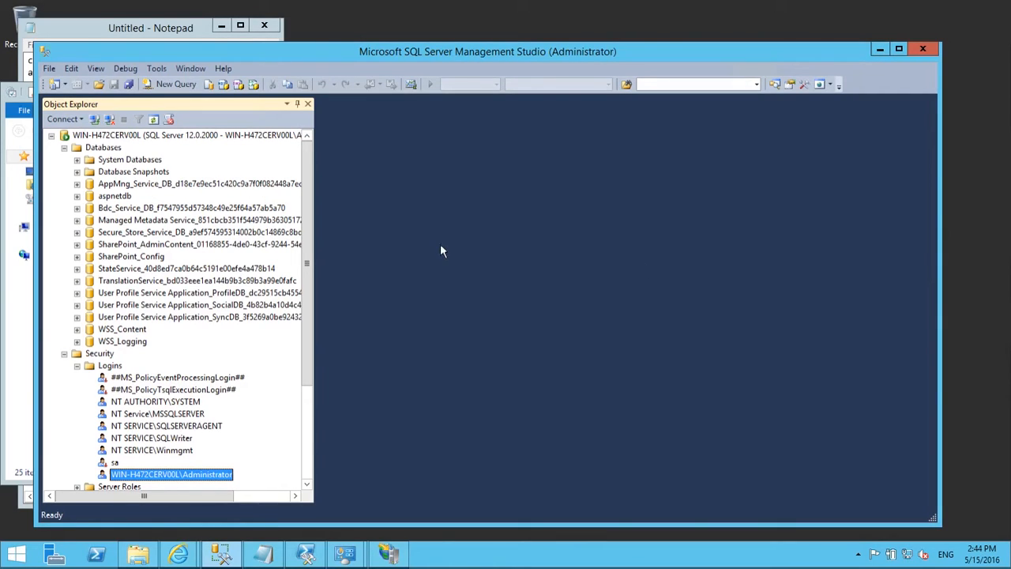
Step: Minimize SSMS and IIS Manager, then open Config in the v4.0.30319 Explorer window
click(880, 50)
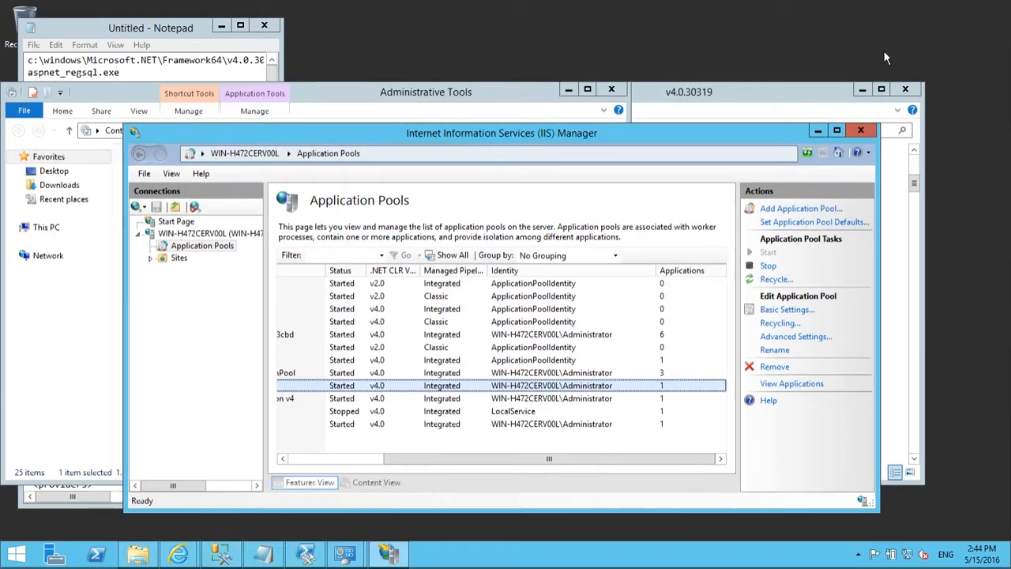
click(820, 134)
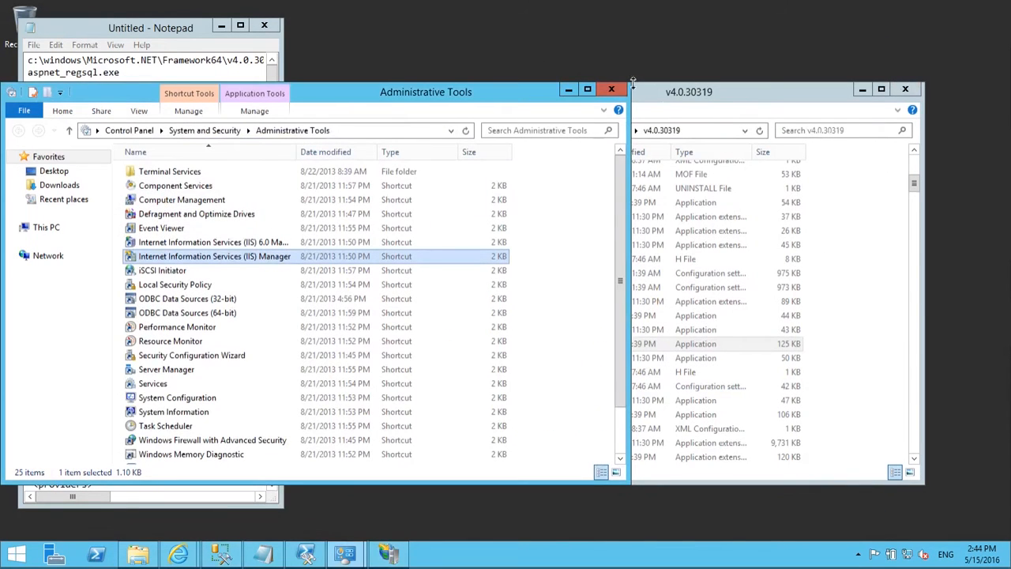
click(680, 105)
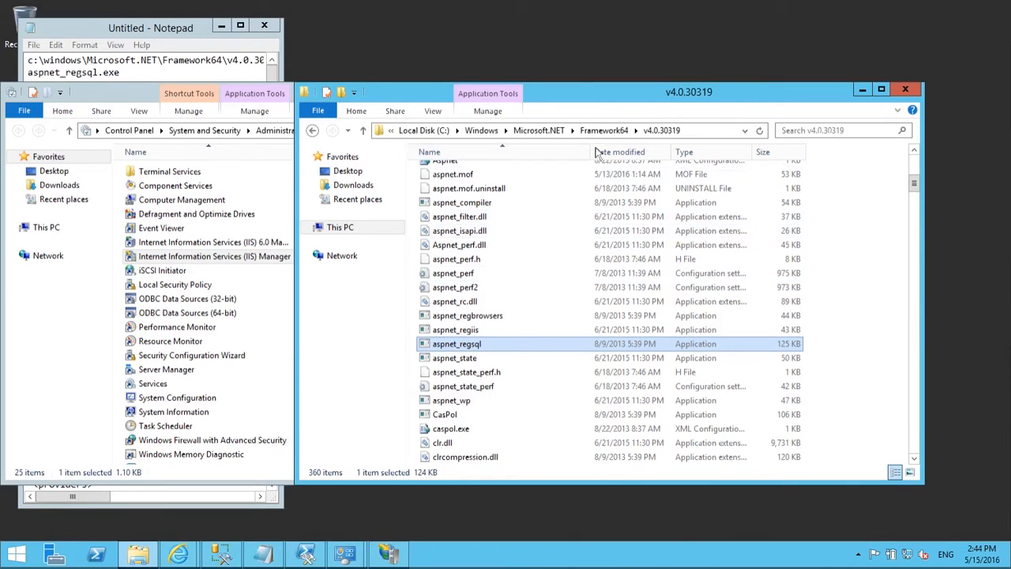
scroll(719, 245, up, 10)
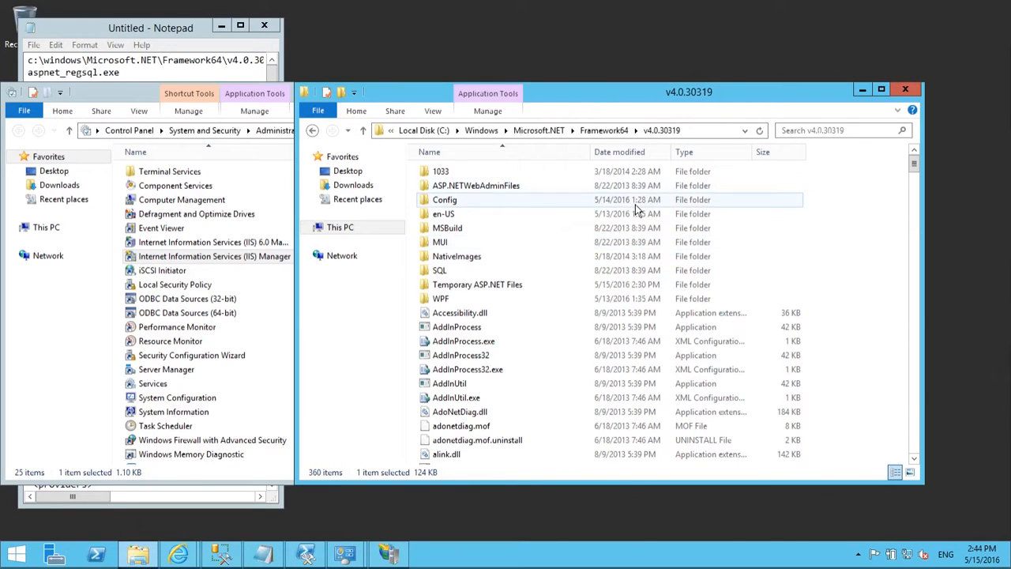
click(567, 315)
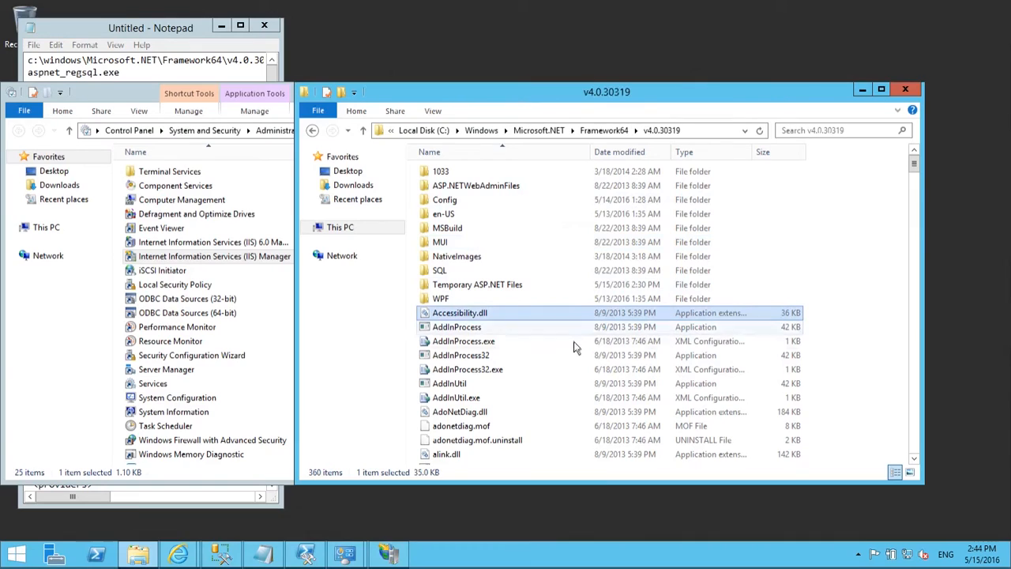
click(571, 344)
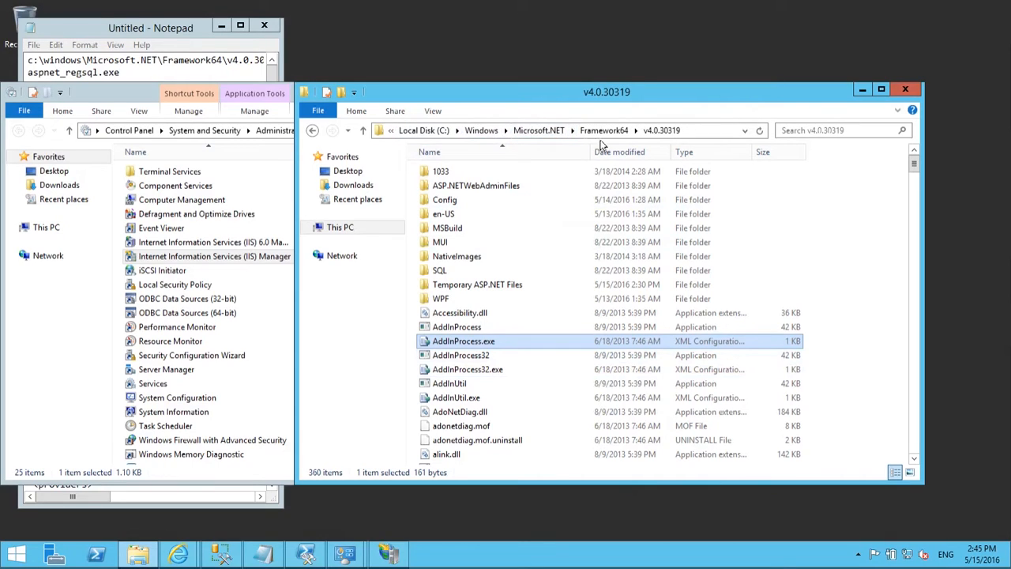
double_click(443, 200)
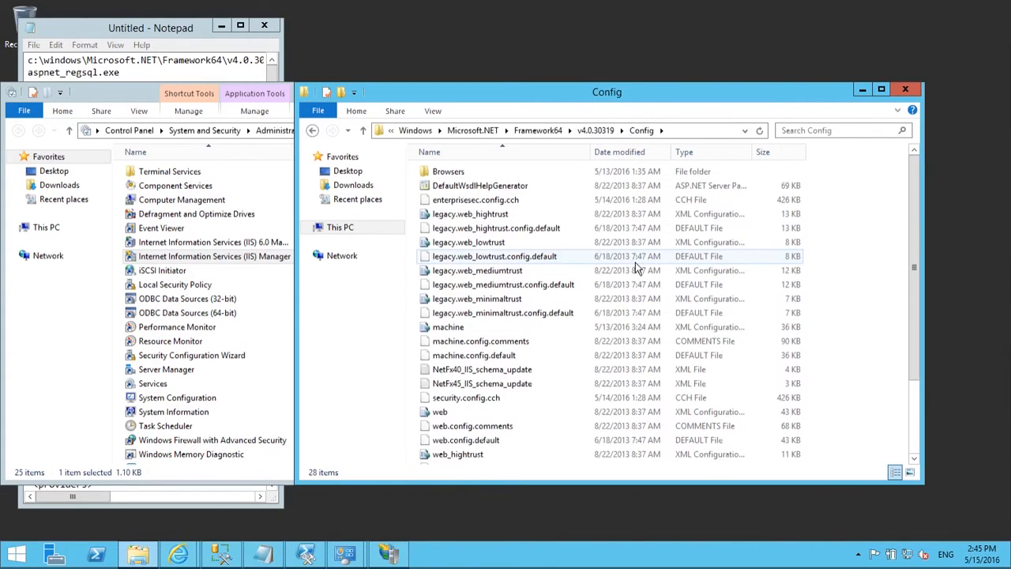
Step: Back up machine.config by copying and pasting it as 'machine - Copy'
click(640, 328)
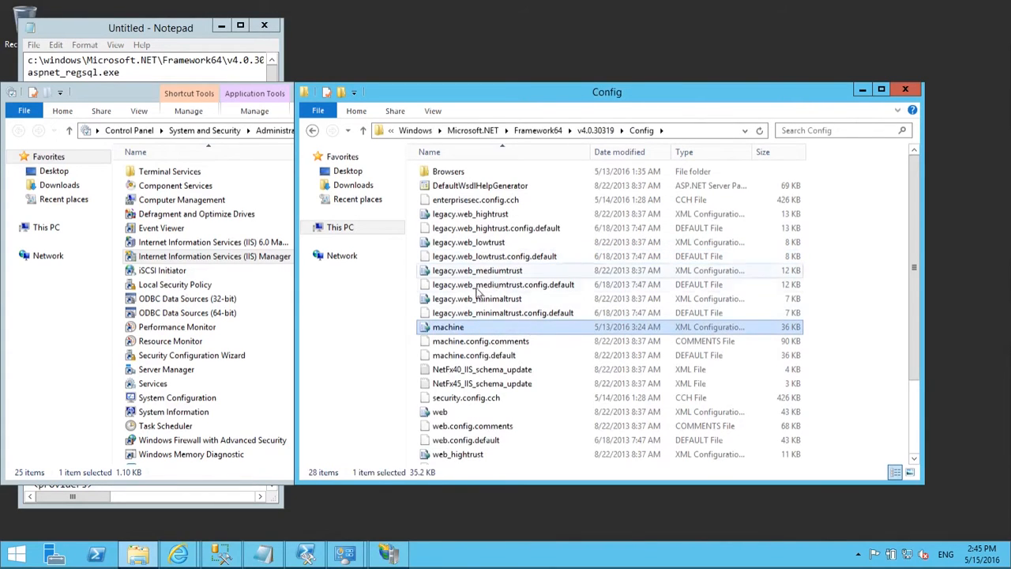
right_click(497, 331)
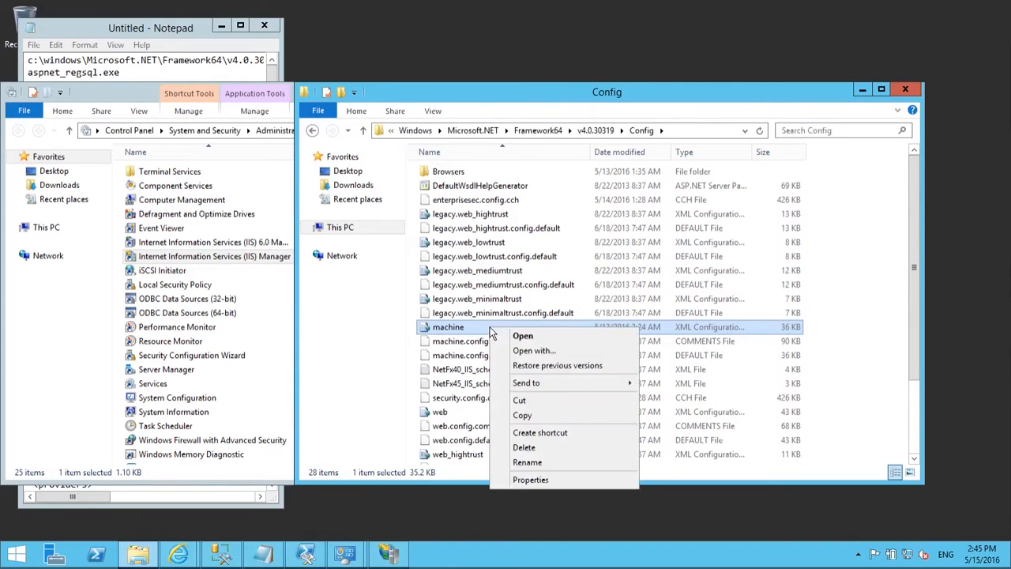
click(539, 412)
click(821, 335)
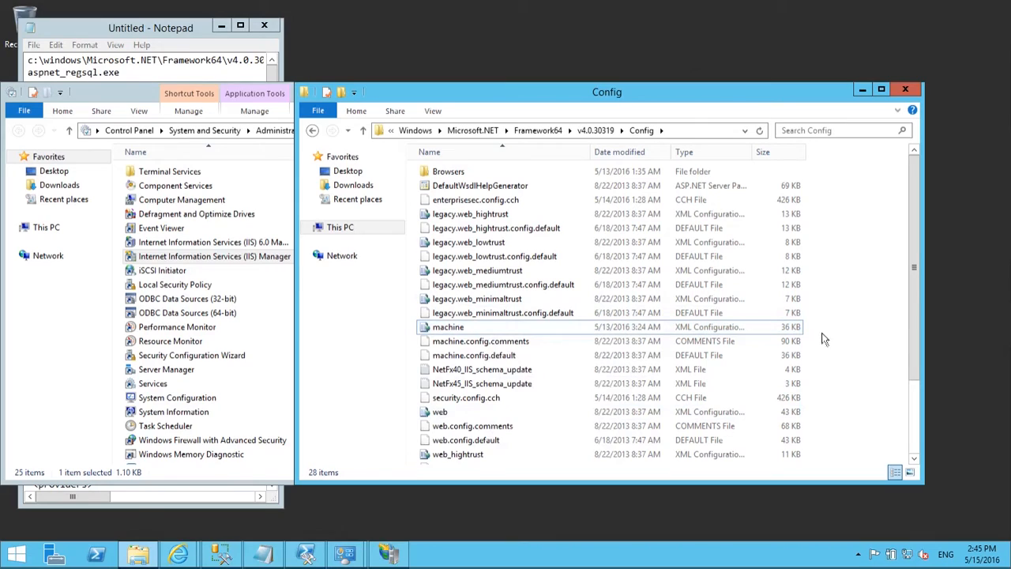
key(ctrl+v)
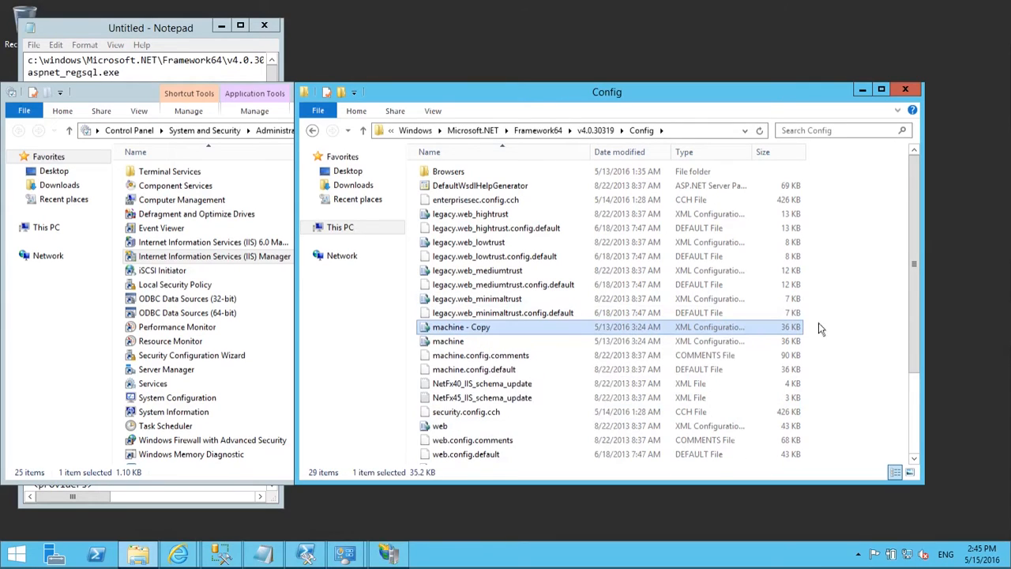
click(469, 344)
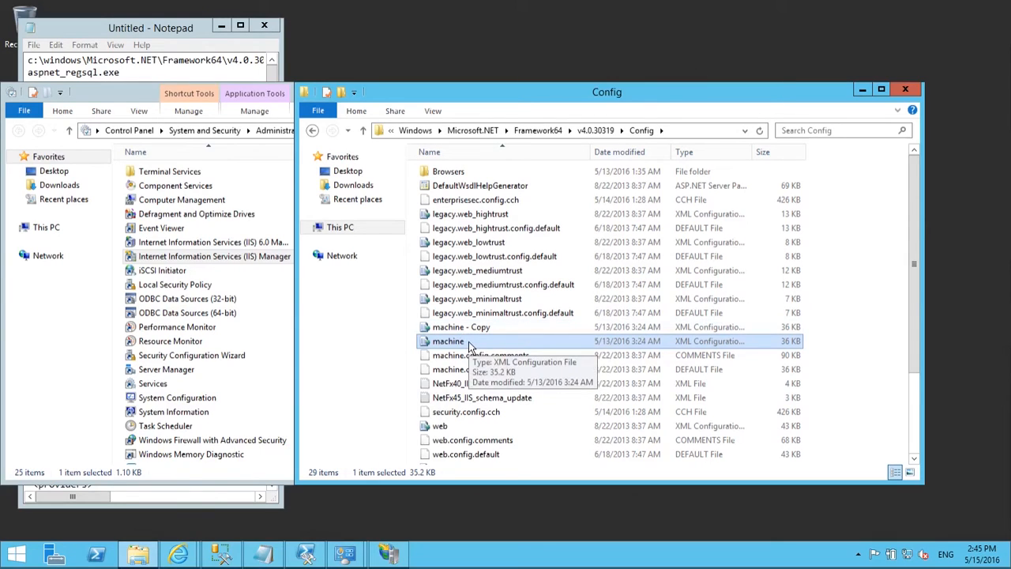
Step: Try opening machine.config, dismissing Visual Studio's licence errors
right_click(468, 342)
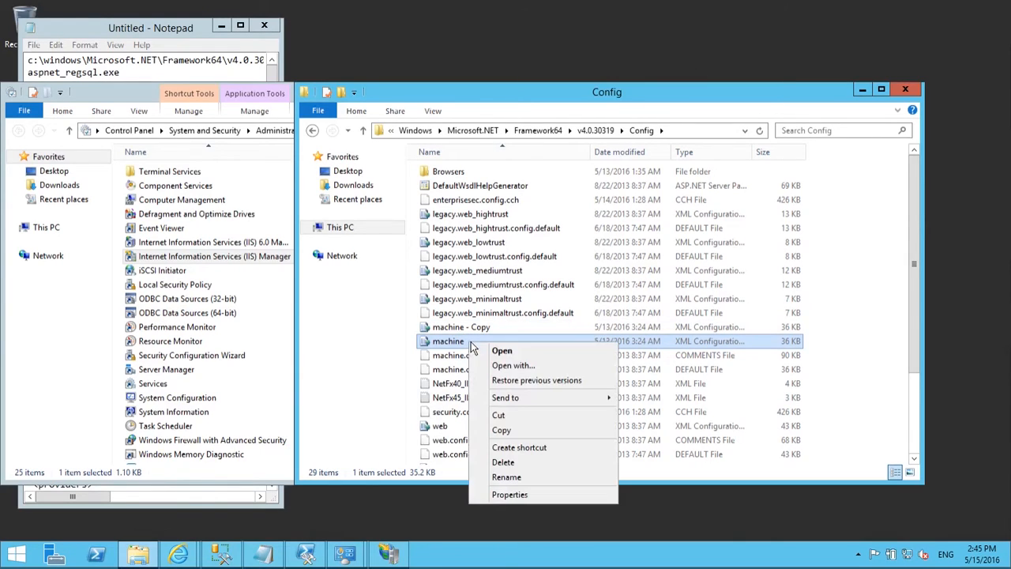
click(503, 352)
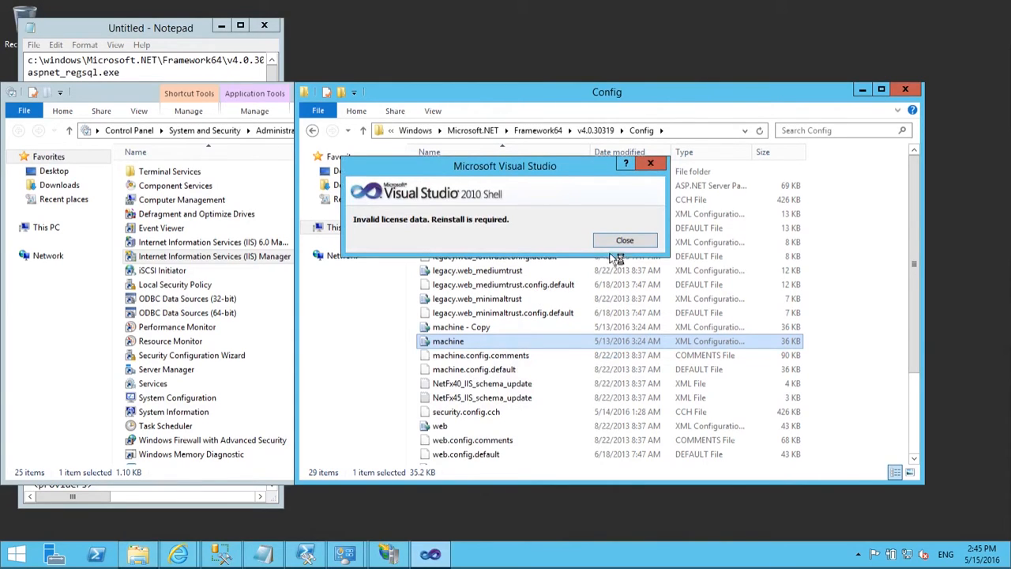
click(654, 167)
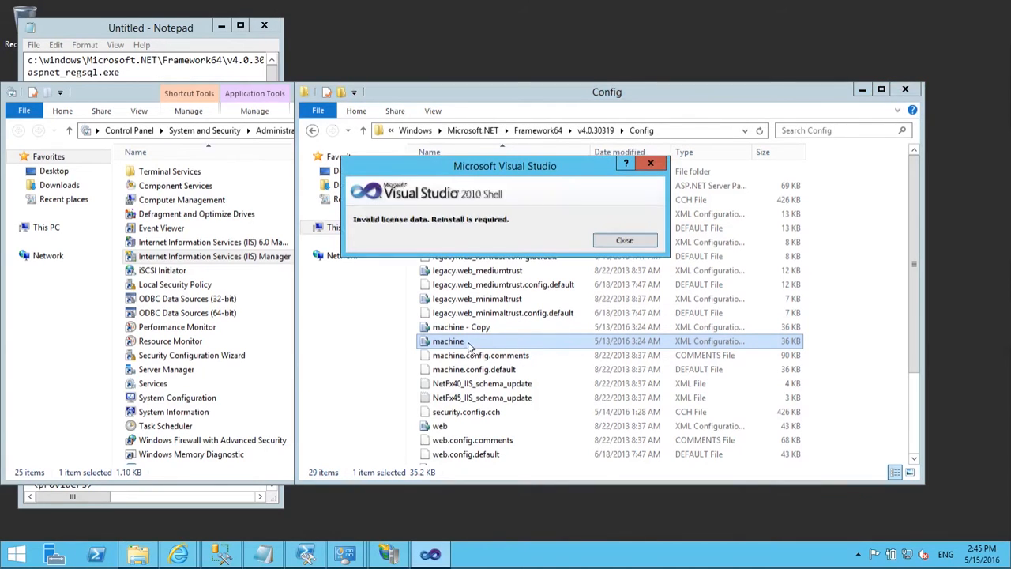
click(648, 168)
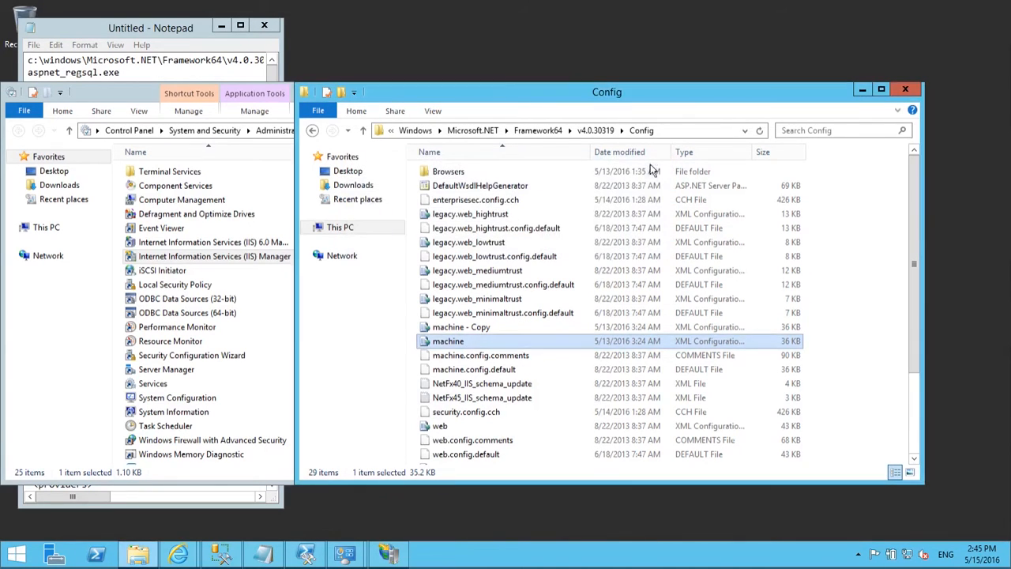
Step: Open machine.config with Notepad via Open with > More apps
right_click(500, 347)
click(541, 369)
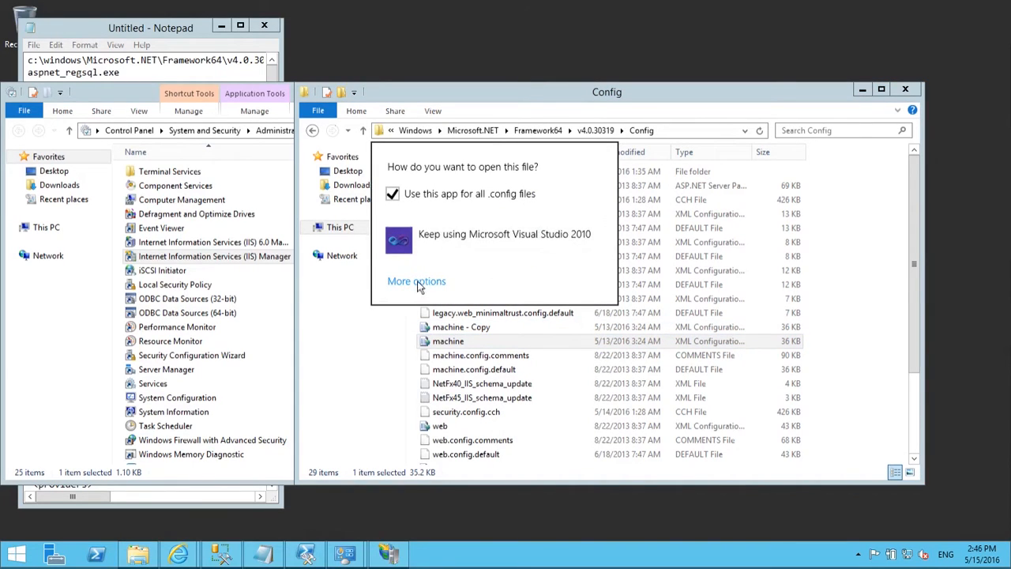
click(424, 279)
double_click(470, 359)
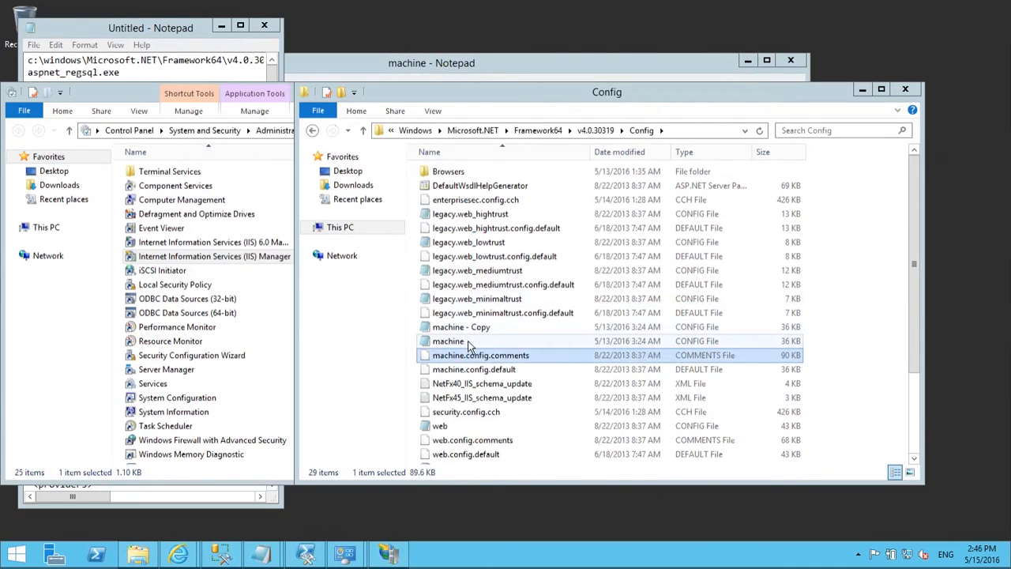
mouse_move(271, 560)
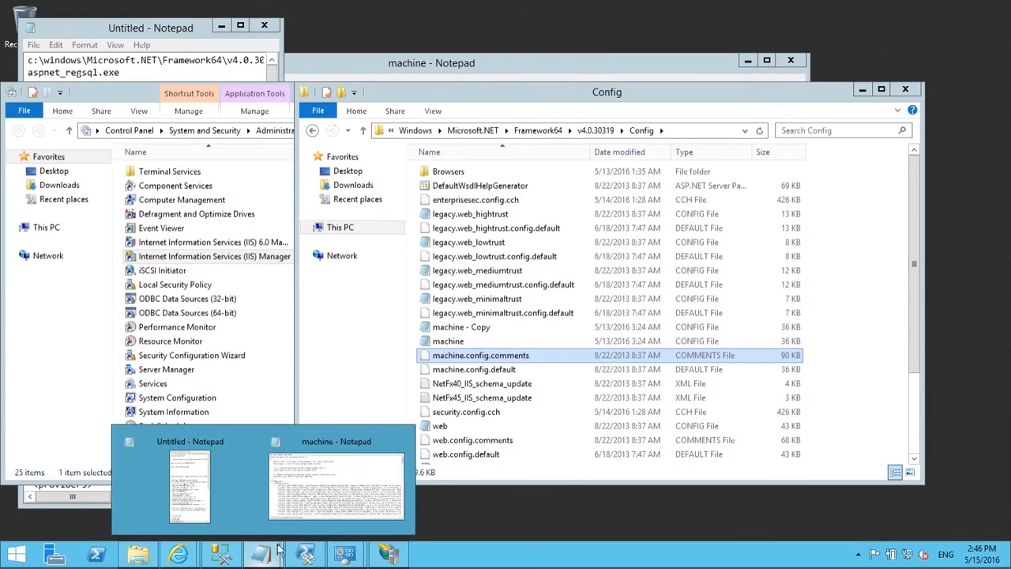
click(336, 486)
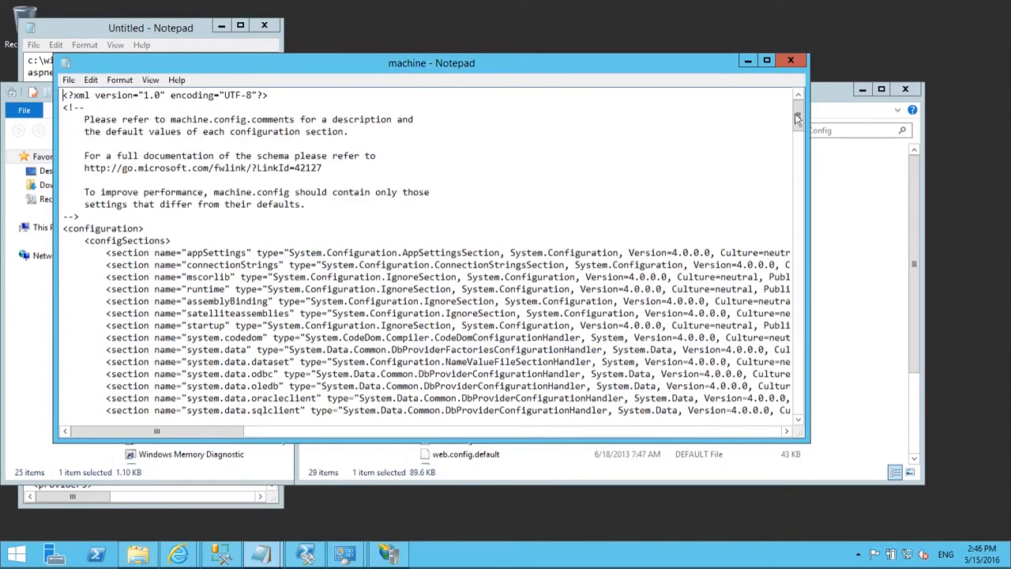
Step: Search 'connectionstring' to reach the <connectionStrings> section of machine.config
click(343, 181)
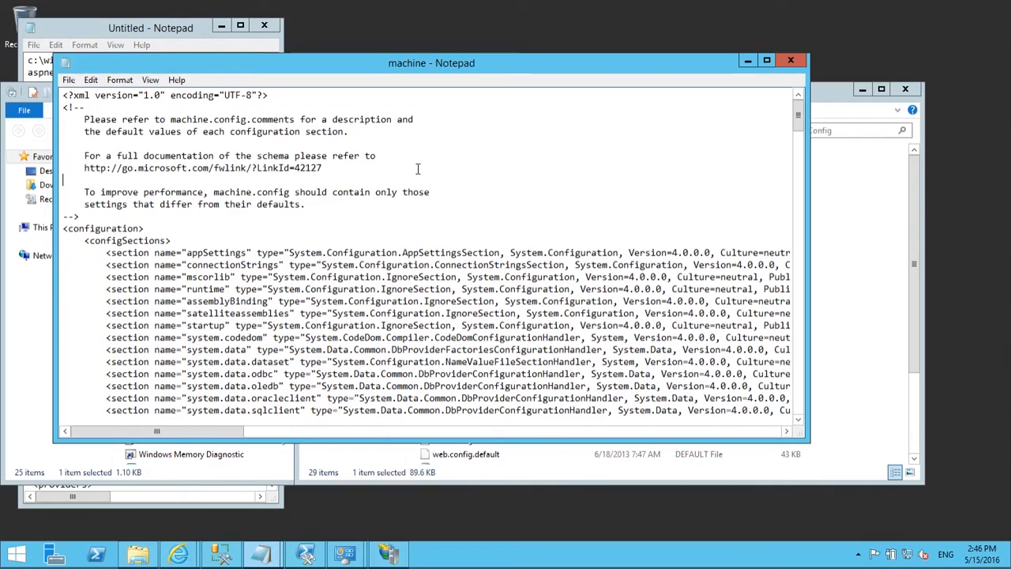
key(ctrl+f)
text(connectionstring)
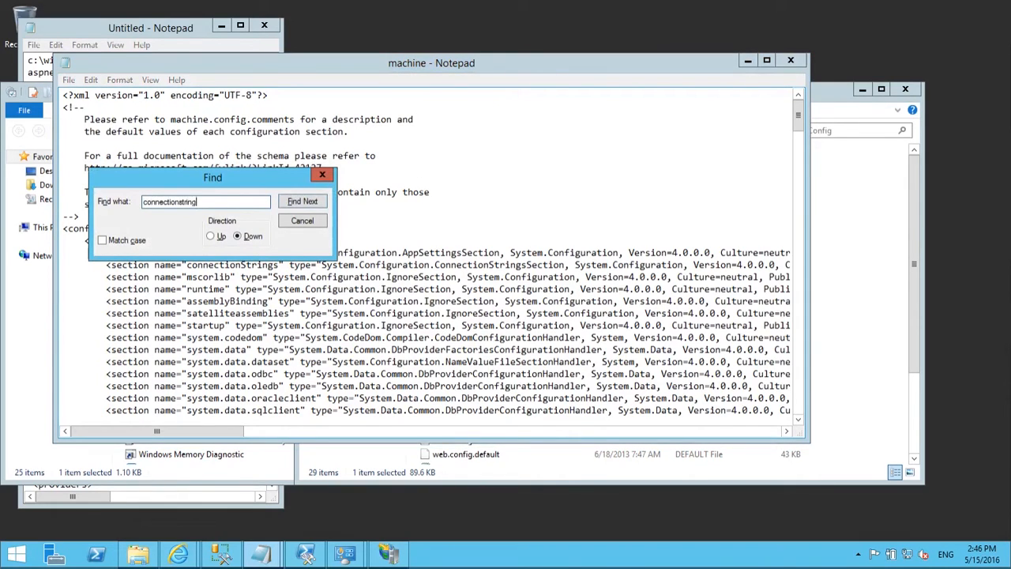
key(Return)
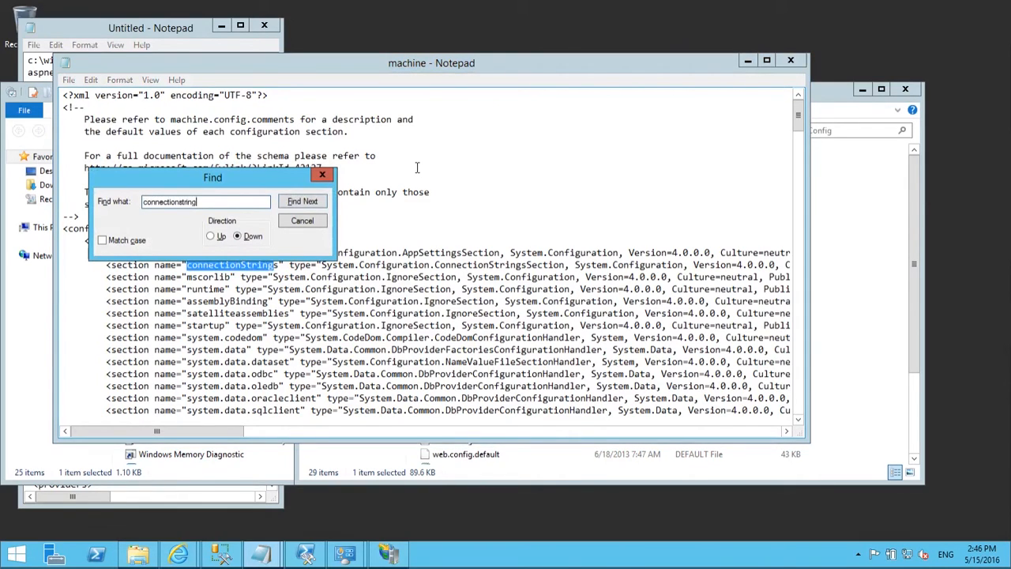
click(313, 203)
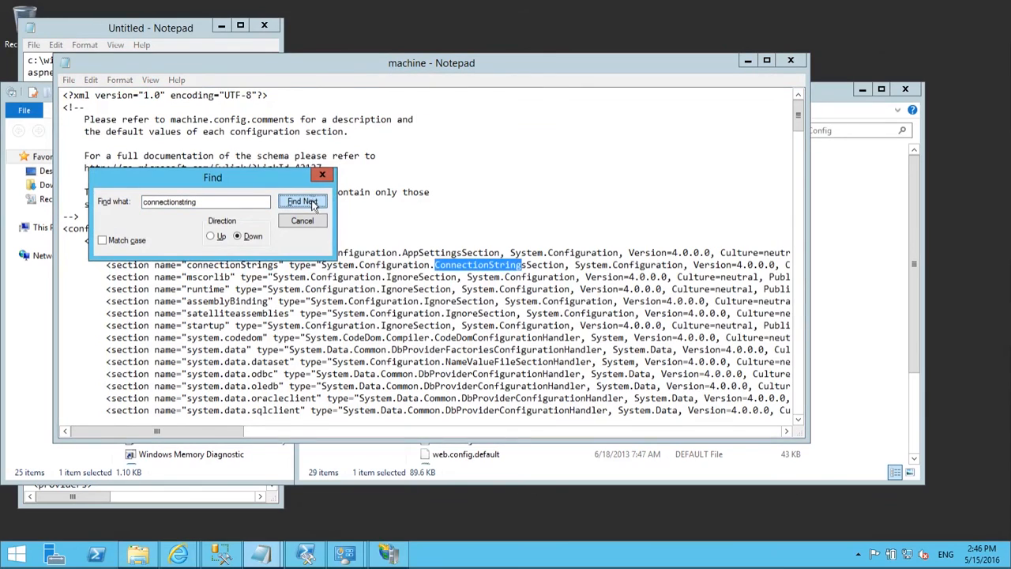
click(314, 205)
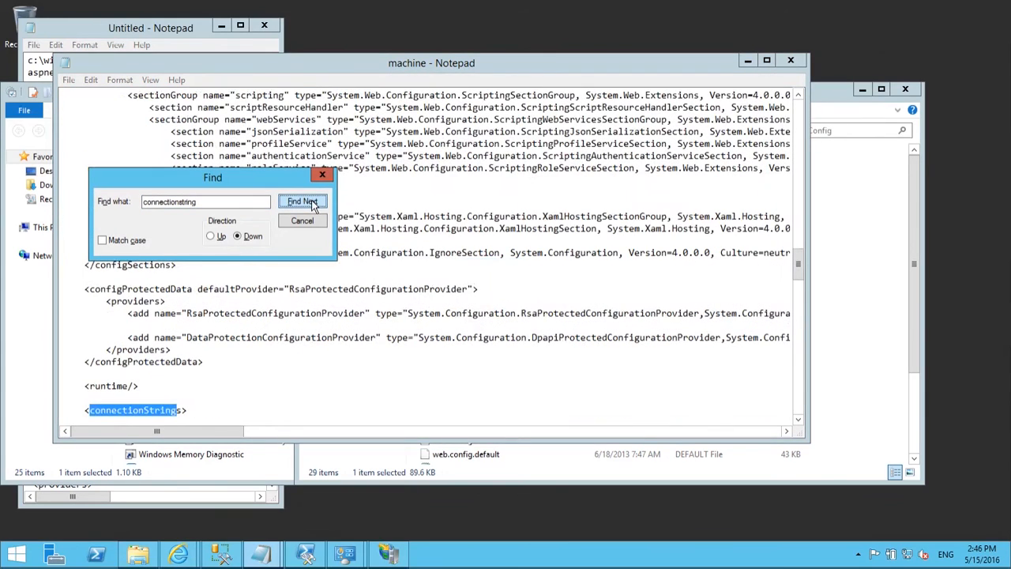
click(799, 420)
double_click(798, 423)
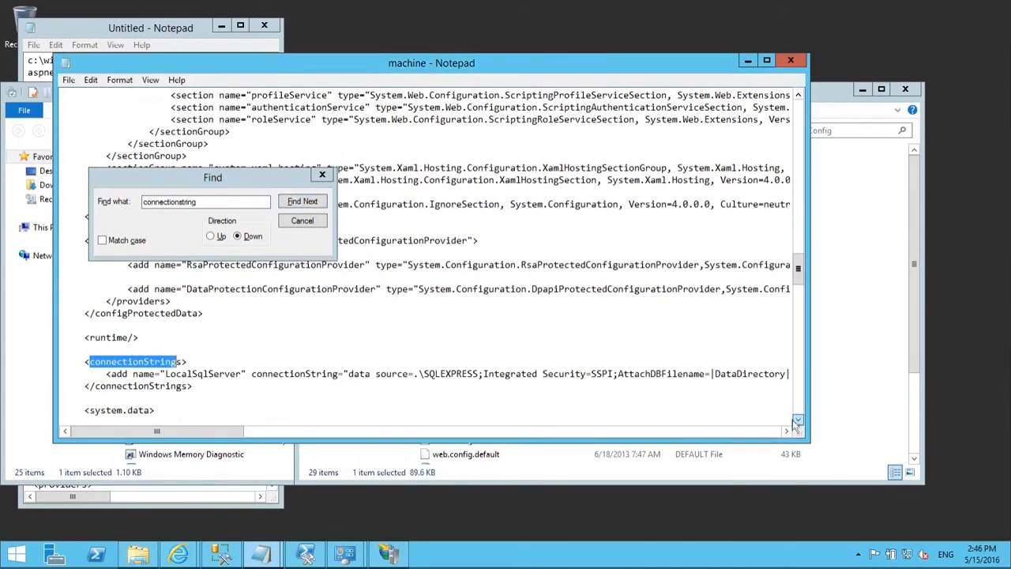
Step: Insert a blank line after the LocalSqlServer entry, then switch to the untitled notes
click(300, 373)
drag(221, 433, 194, 447)
click(366, 376)
key(End)
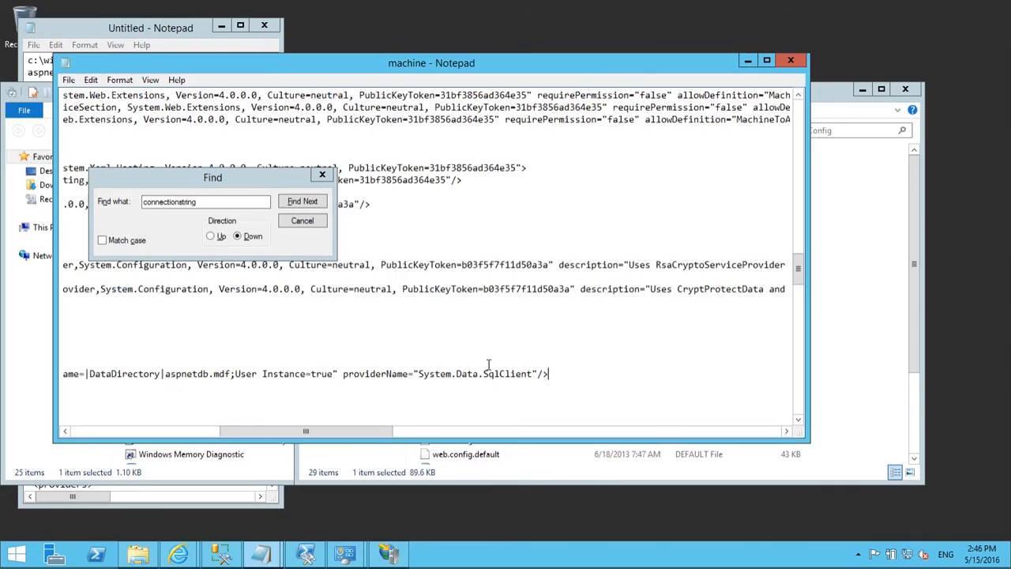
key(Return)
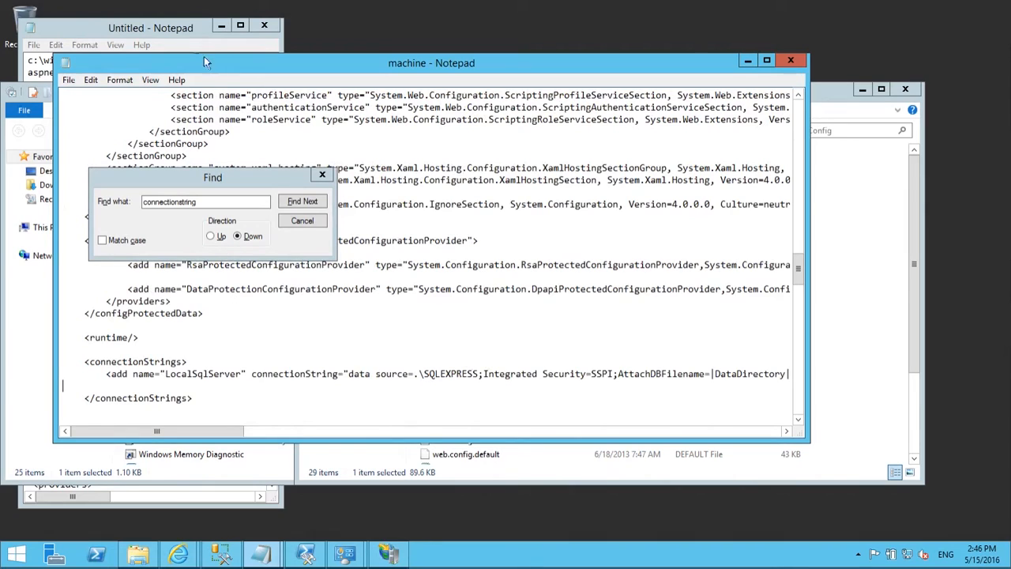
click(154, 29)
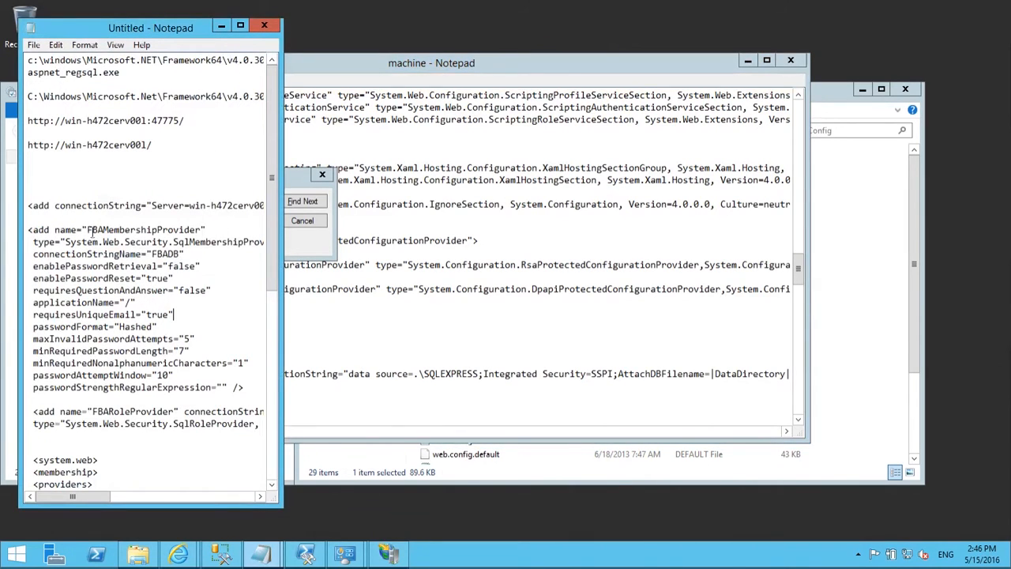
Step: Copy the <add> FBADB connectionString line from the untitled notes, then go back to machine.config
drag(29, 206, 23, 217)
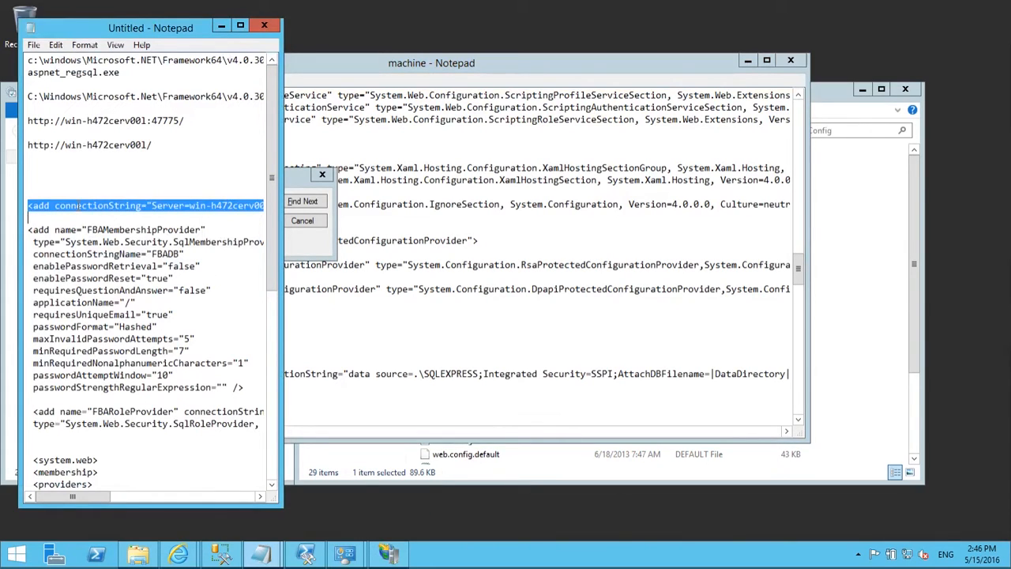
right_click(79, 205)
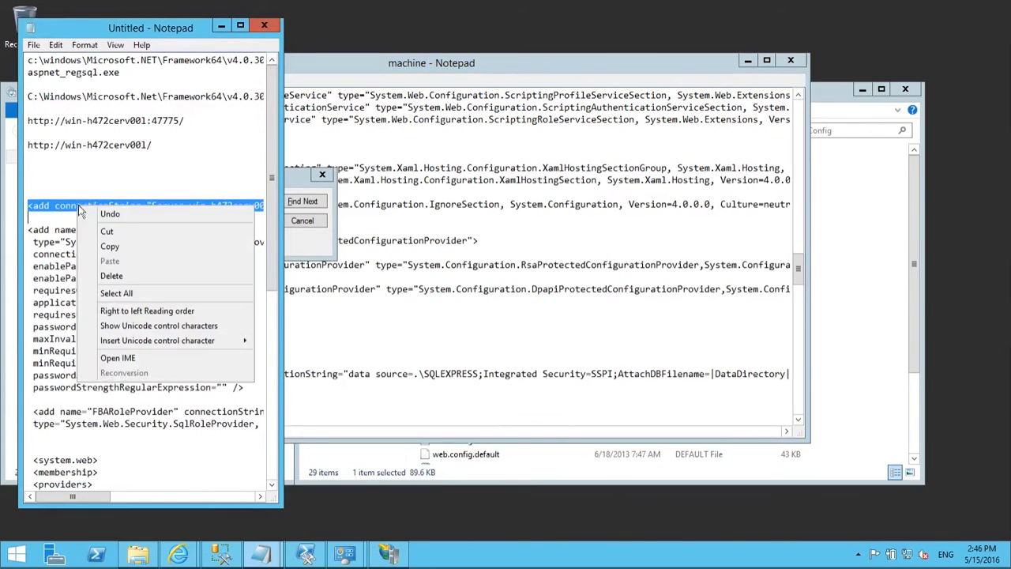
click(129, 245)
click(327, 389)
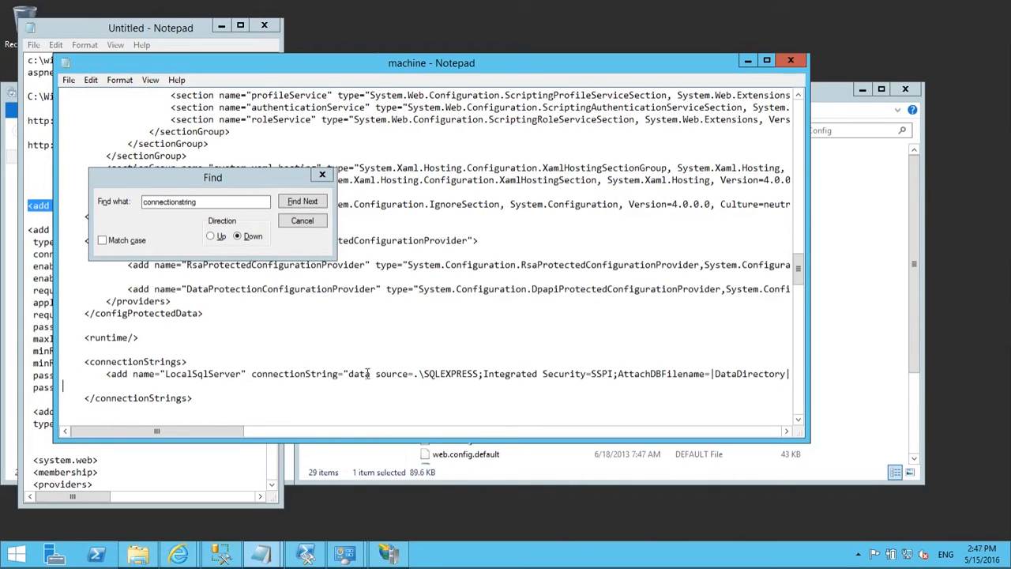
Step: Paste the FBADB connection string under LocalSqlServer, indent it, and check server win-h472cerv001
key(ctrl+v)
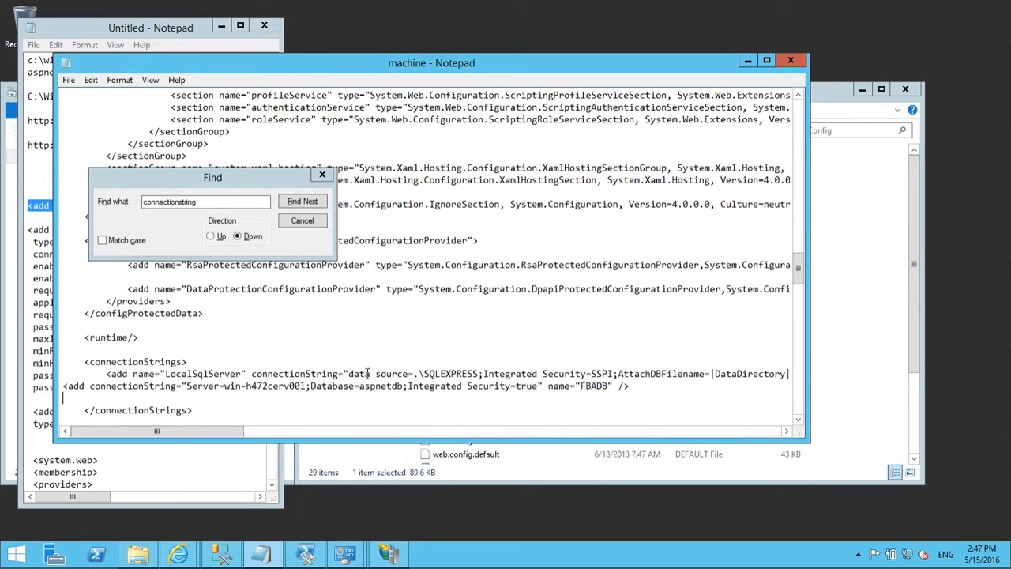
key(Up)
key(Tab)
click(253, 386)
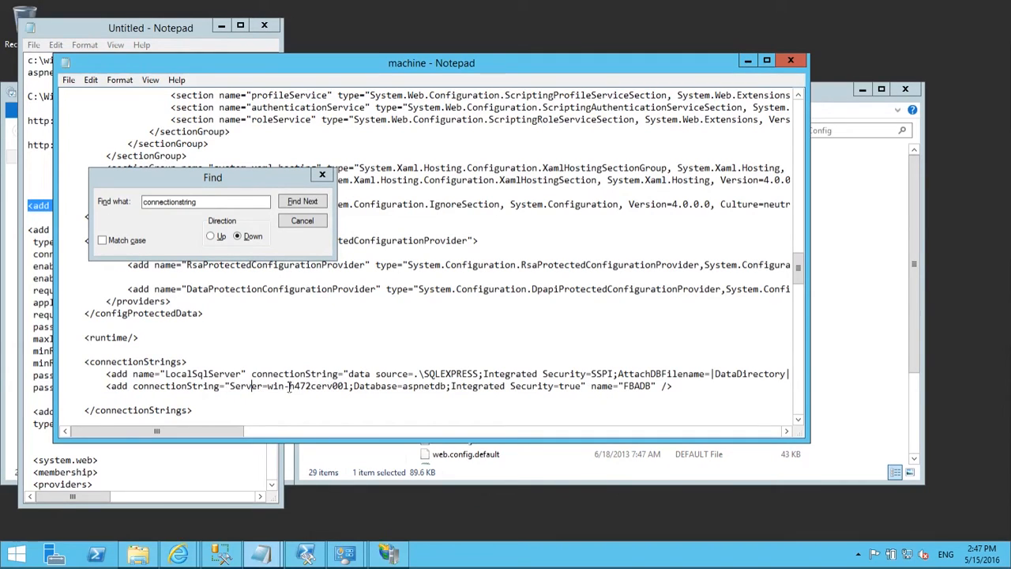
drag(267, 385, 350, 385)
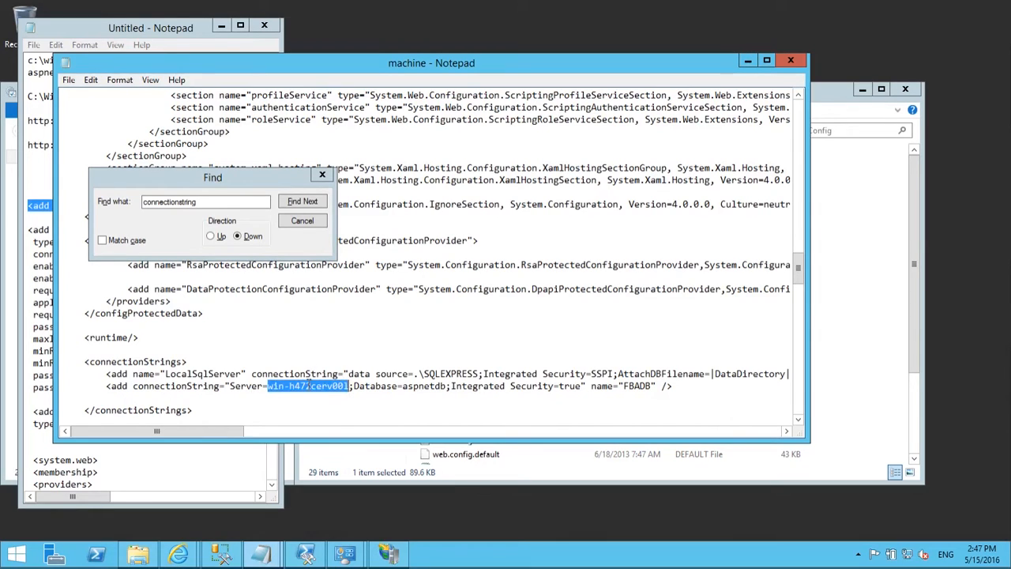
click(324, 386)
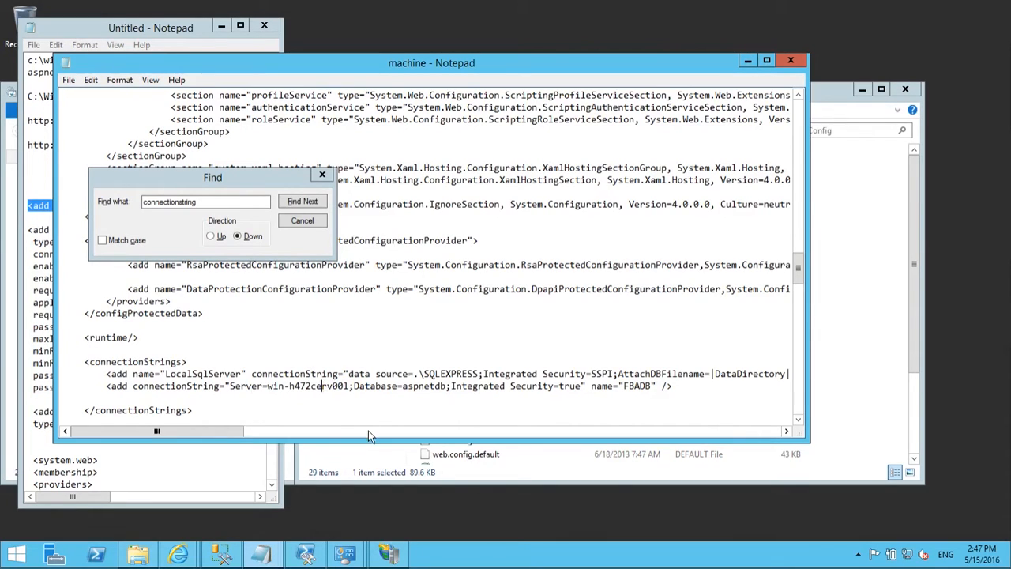
Step: Verify the aspnetdb database and FBADB name, then delete the trailing blank line
double_click(425, 386)
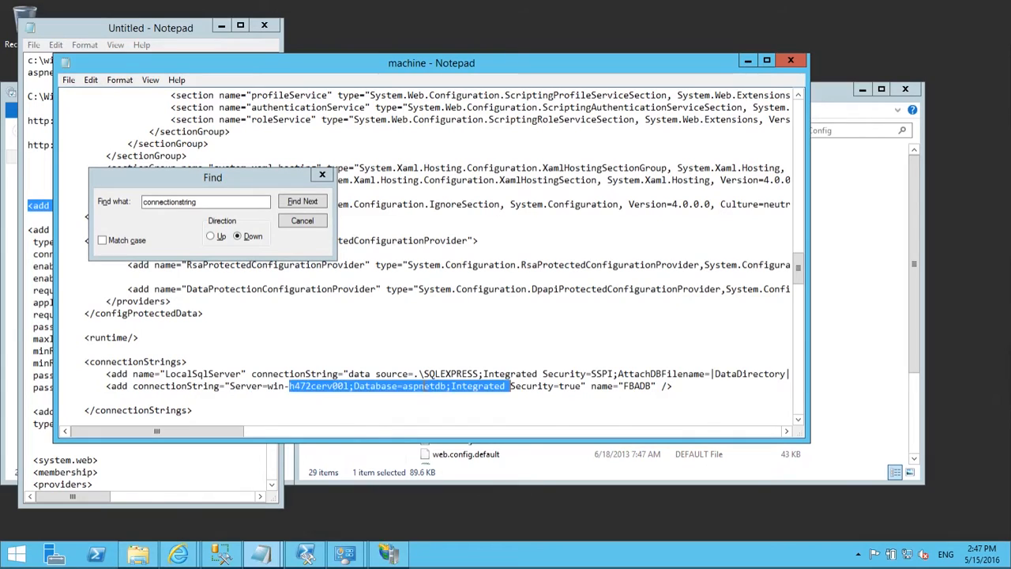
click(425, 385)
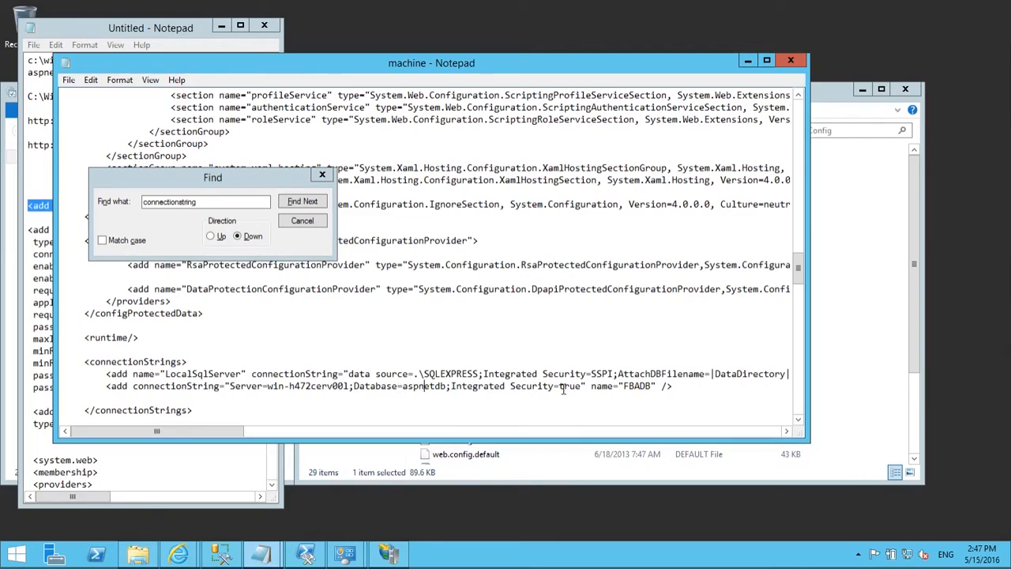
click(689, 386)
drag(653, 386, 625, 386)
scroll(642, 352, down, 1)
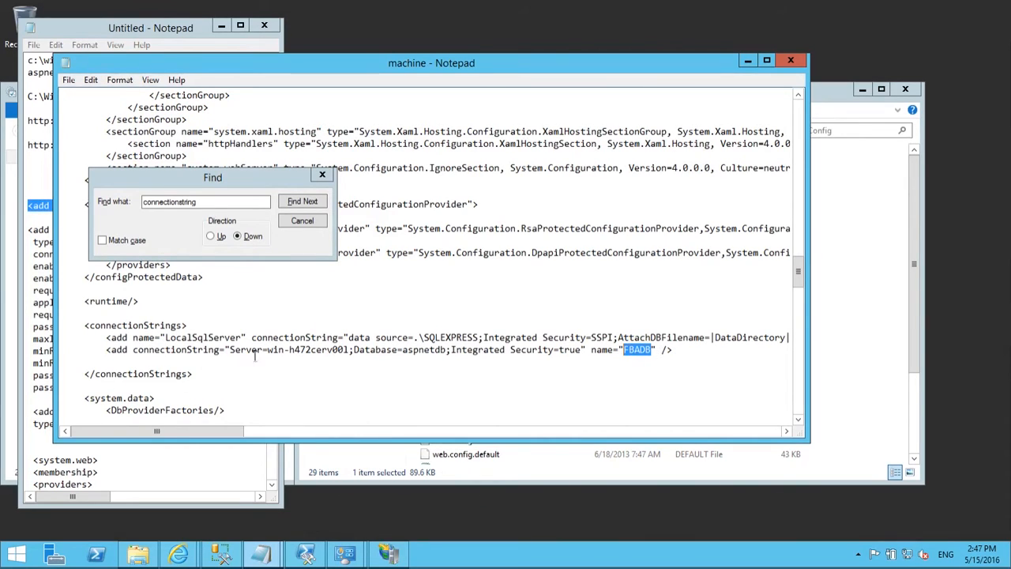
click(676, 349)
key(Delete)
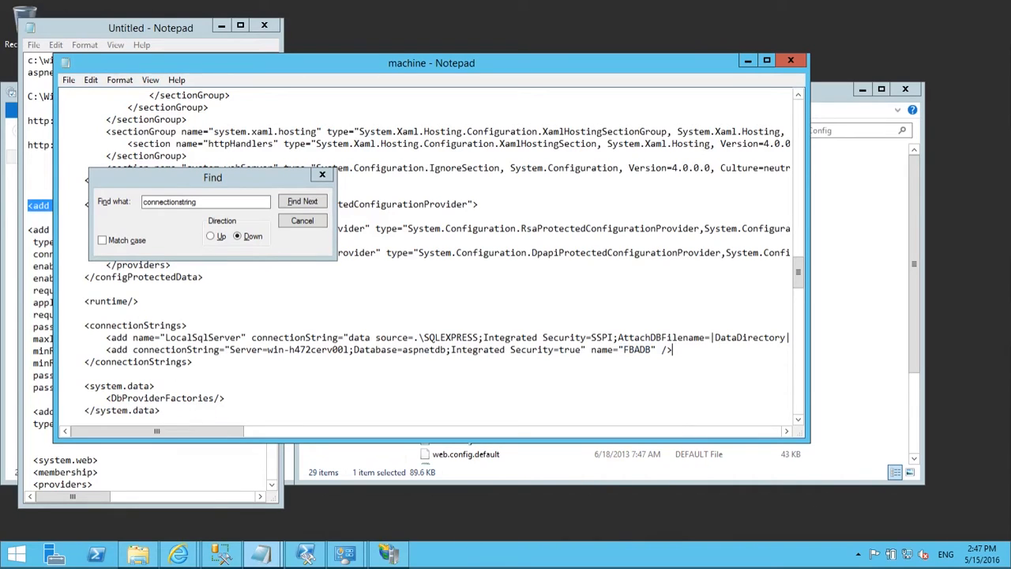
Step: Search machine.config for 'membership' and bring the membership providers into view
double_click(218, 201)
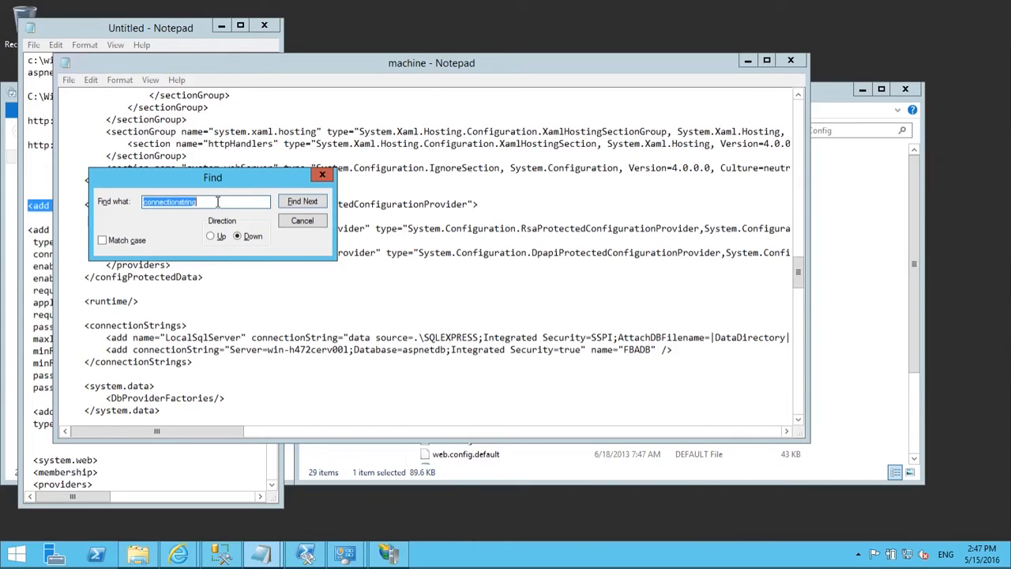
text(membership)
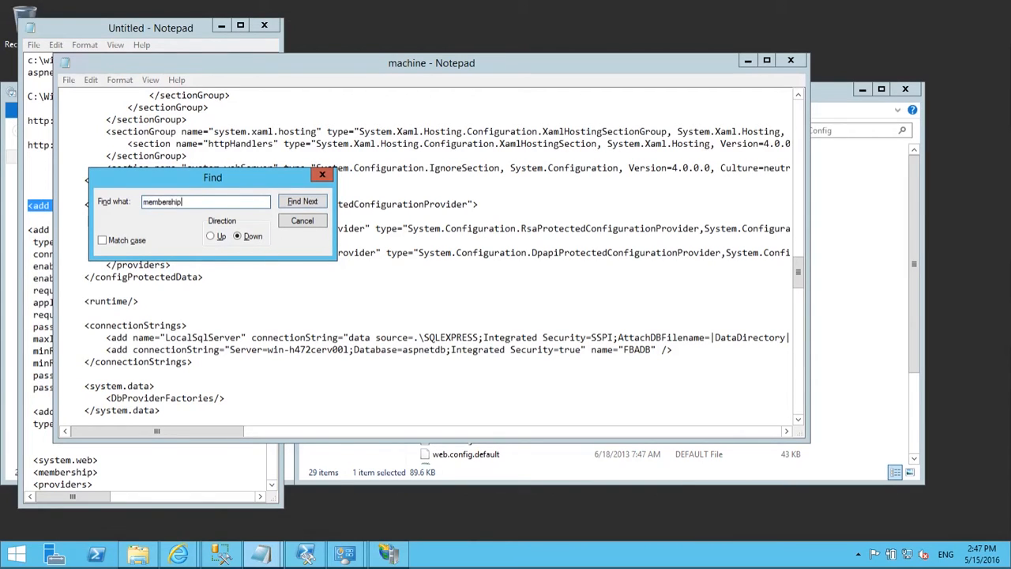
key(Return)
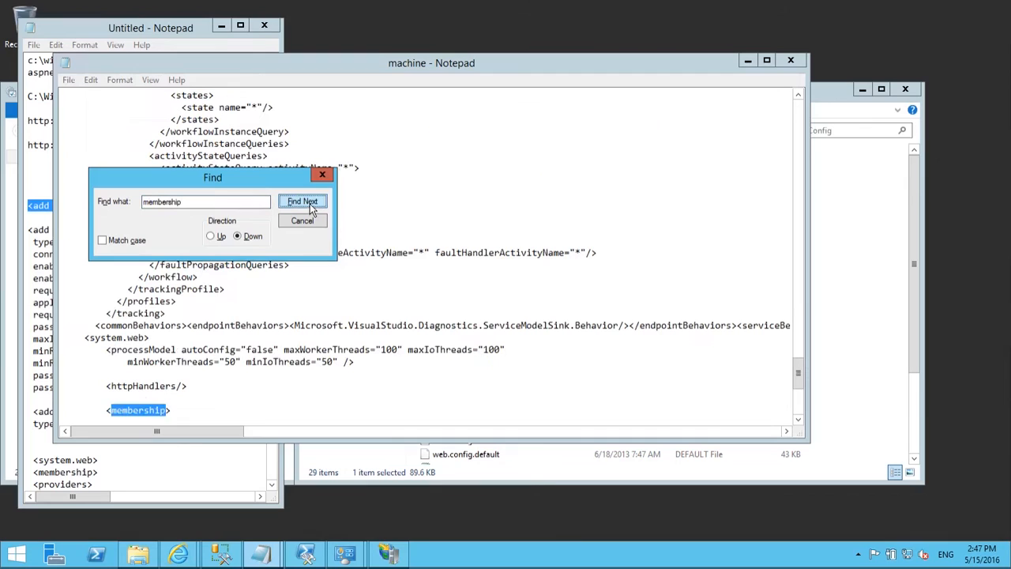
click(799, 421)
click(799, 424)
click(799, 424)
click(799, 424)
Step: Open a new blank line after the AspNetSqlMembershipProvider entry
click(311, 349)
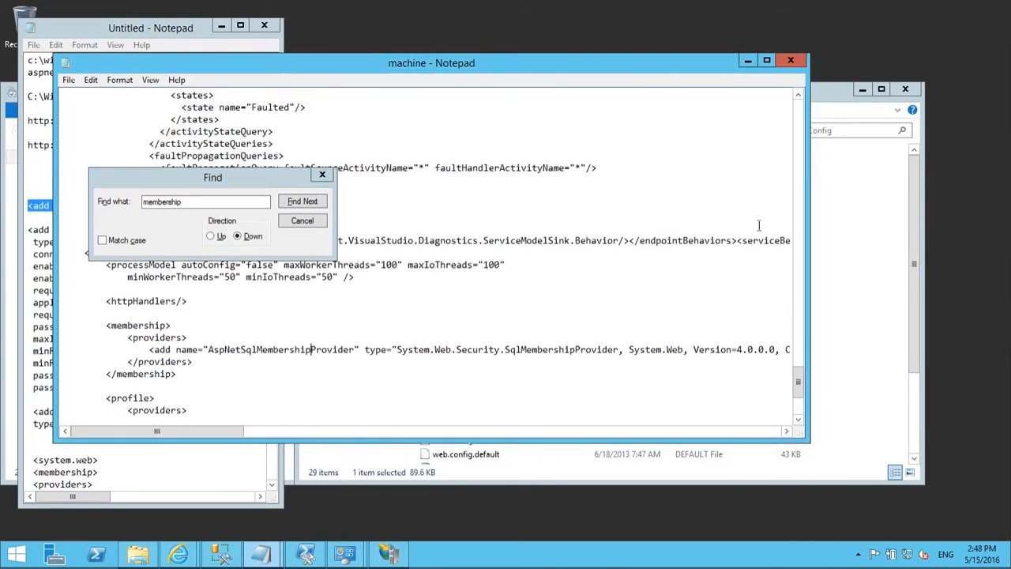
drag(225, 432, 179, 481)
click(259, 350)
key(End)
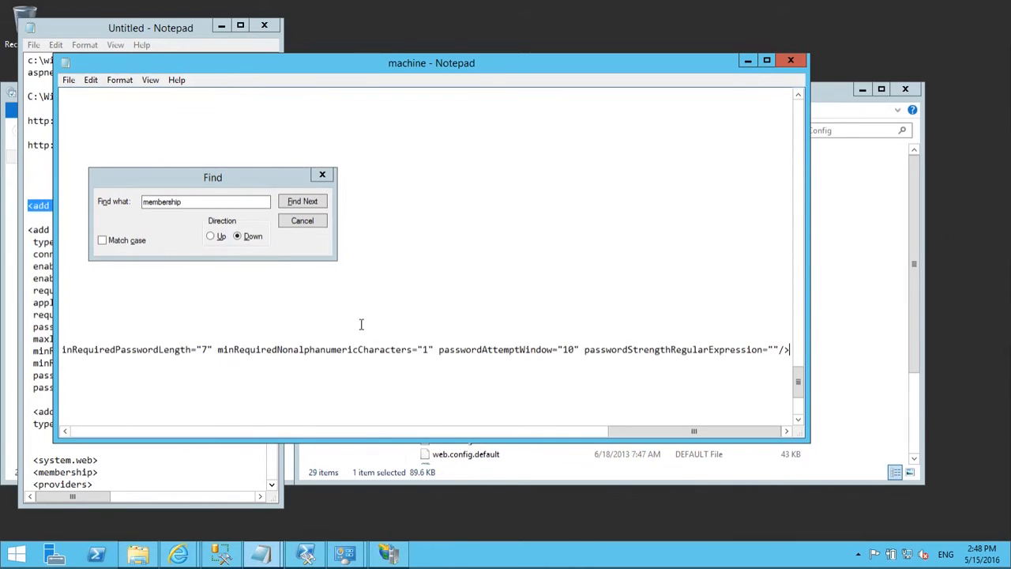
key(Return)
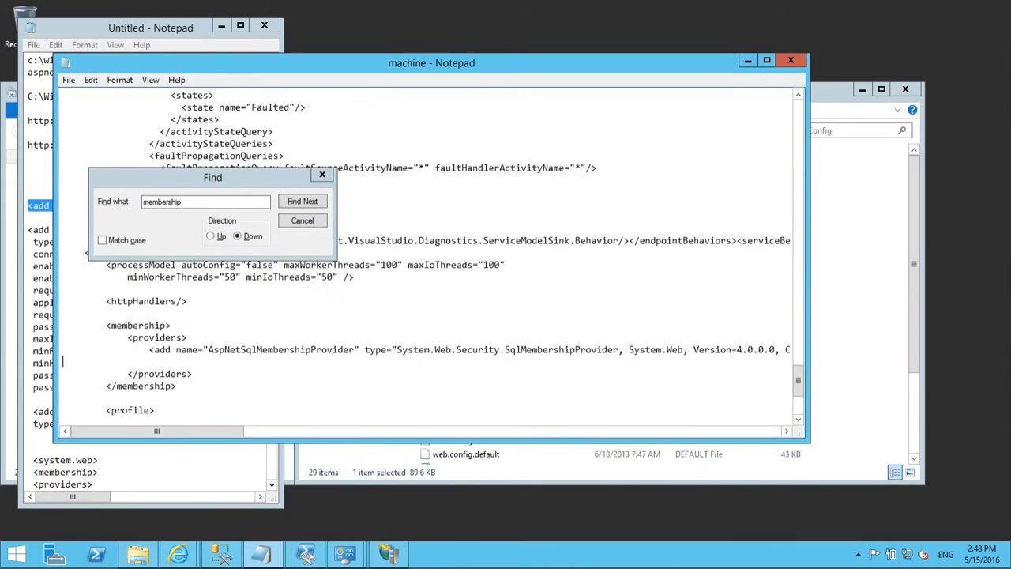
Step: Paste the FBAMembershipProvider block from the notes below AspNetSqlMembershipProvider and close Find
click(28, 230)
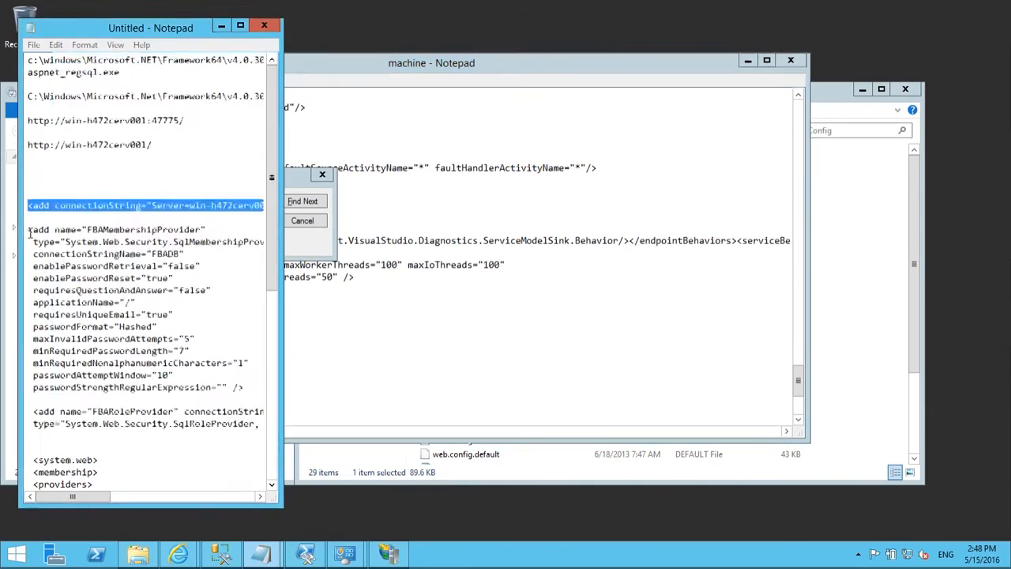
shift+click(244, 388)
key(alt+Tab)
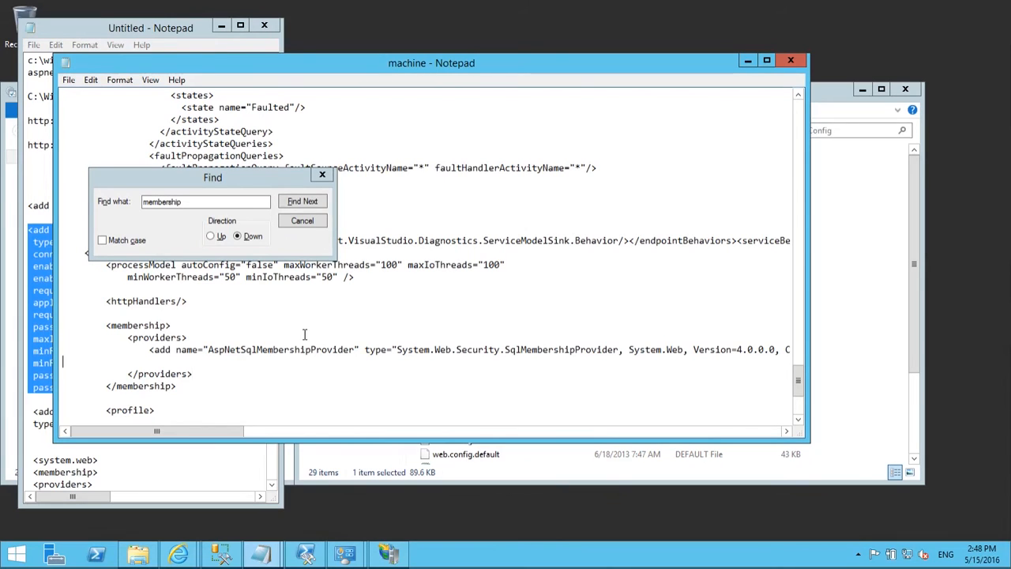
key(ctrl+v)
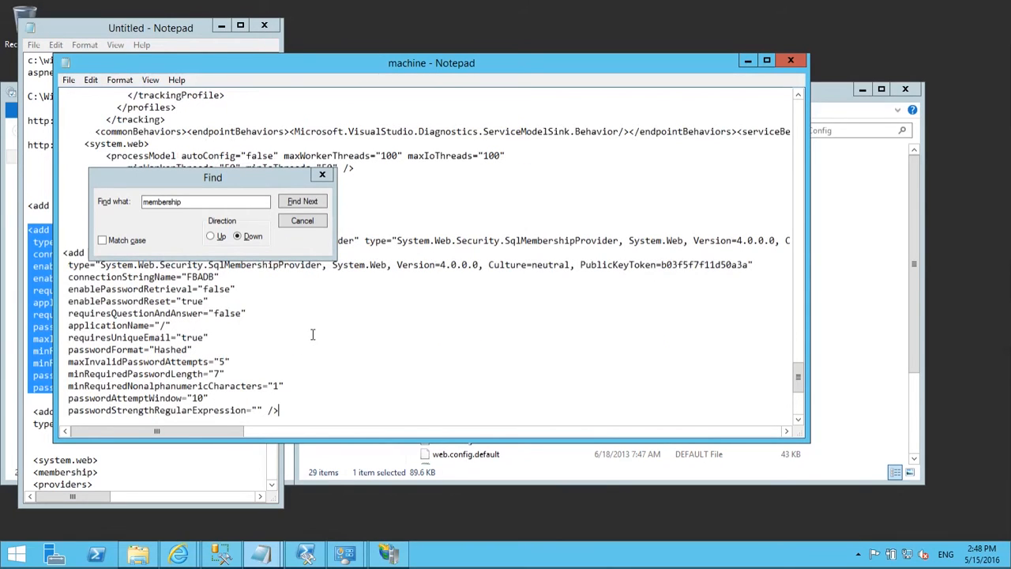
click(303, 224)
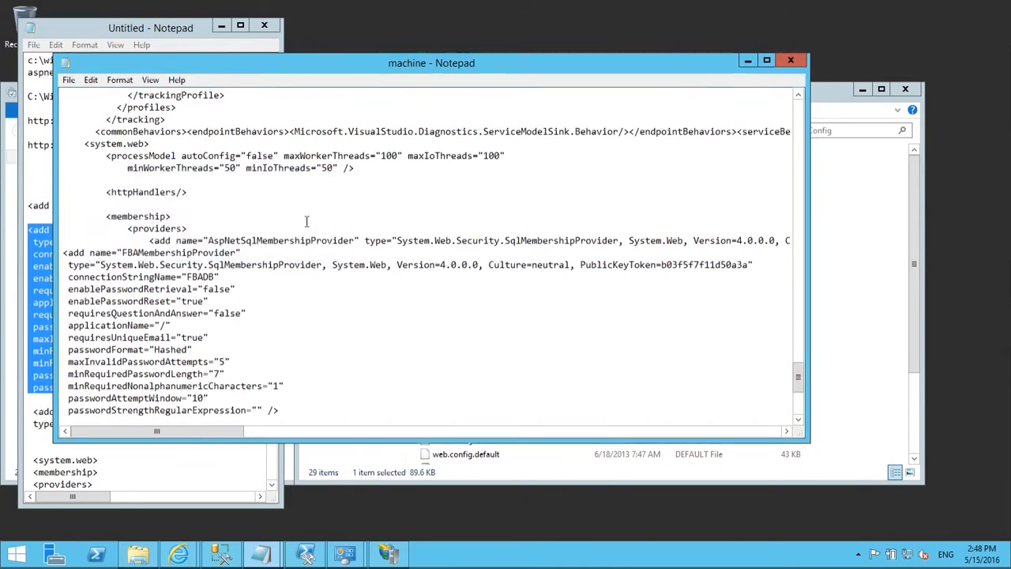
Step: Review the pasted provider's FBADB connectionStringName and password settings, selecting enablePasswordRetrieval
scroll(466, 237, down, 1)
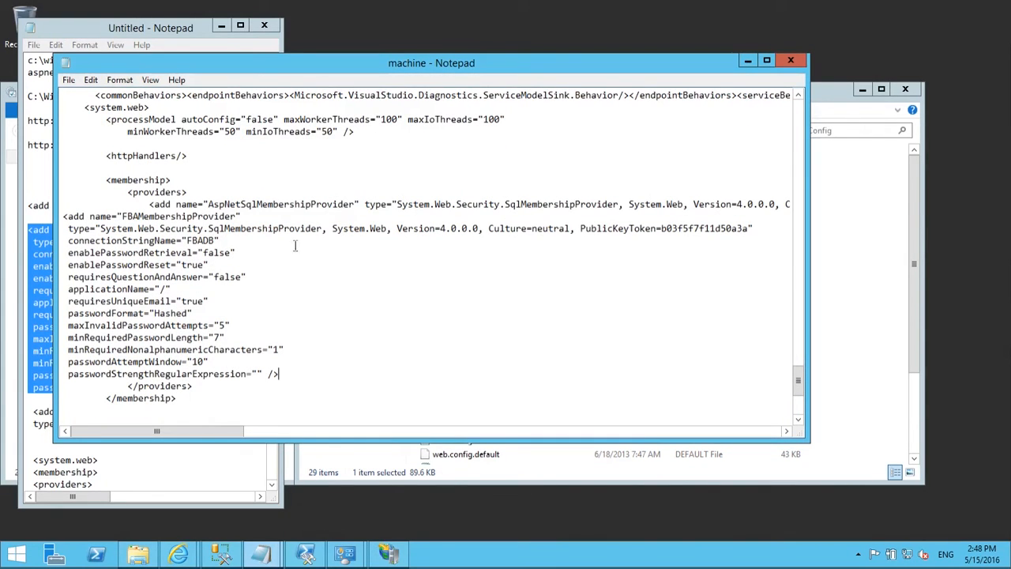
click(235, 241)
drag(235, 241, 186, 247)
click(249, 252)
drag(70, 253, 290, 376)
click(280, 373)
drag(263, 374, 221, 350)
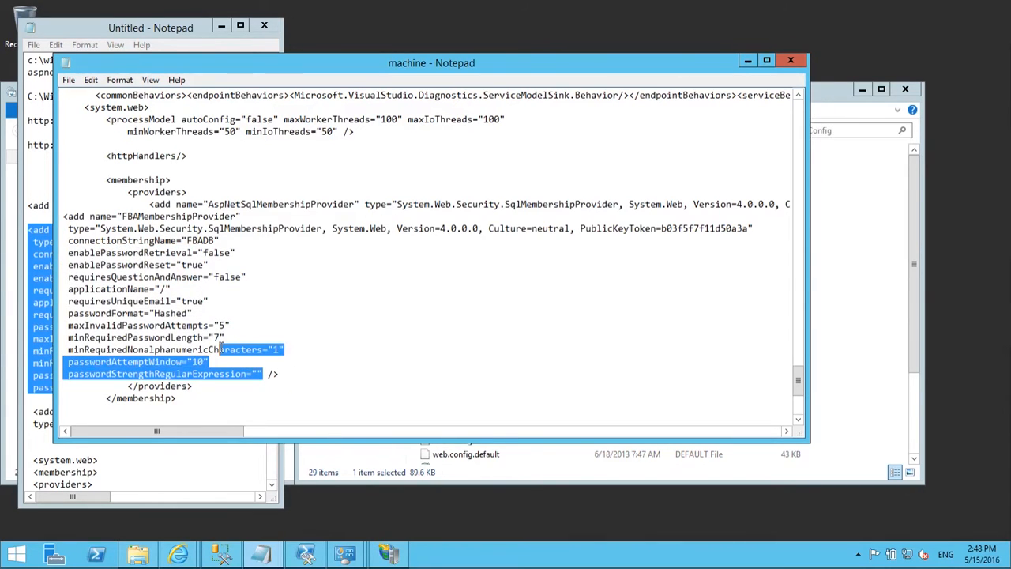
click(269, 374)
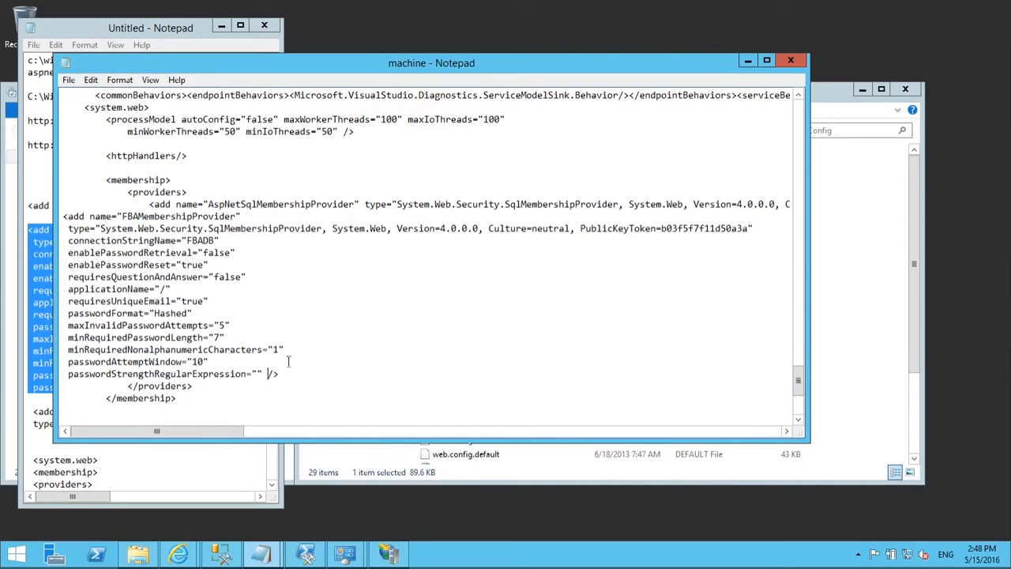
click(177, 252)
key(Home)
key(shift+End)
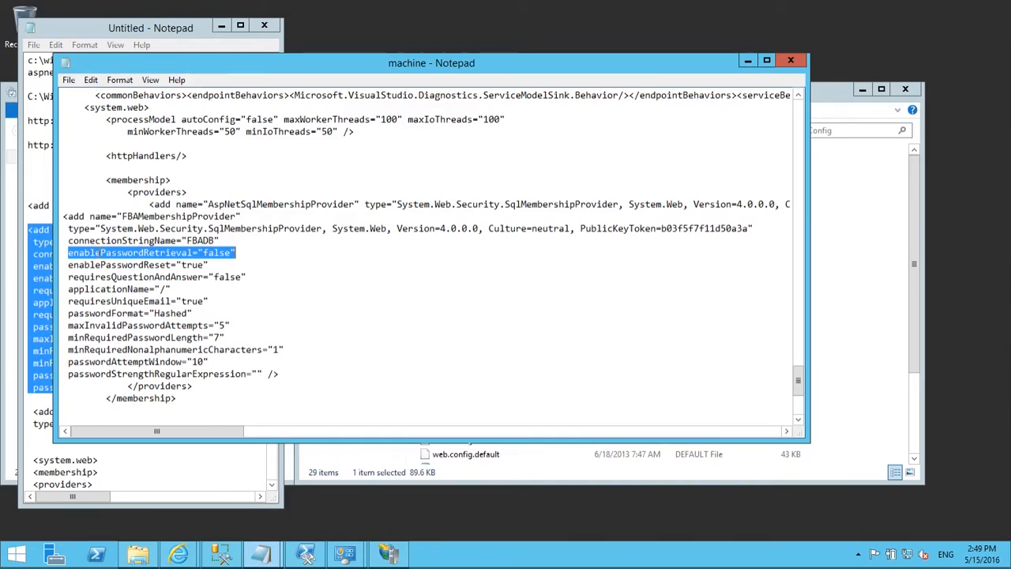
click(100, 253)
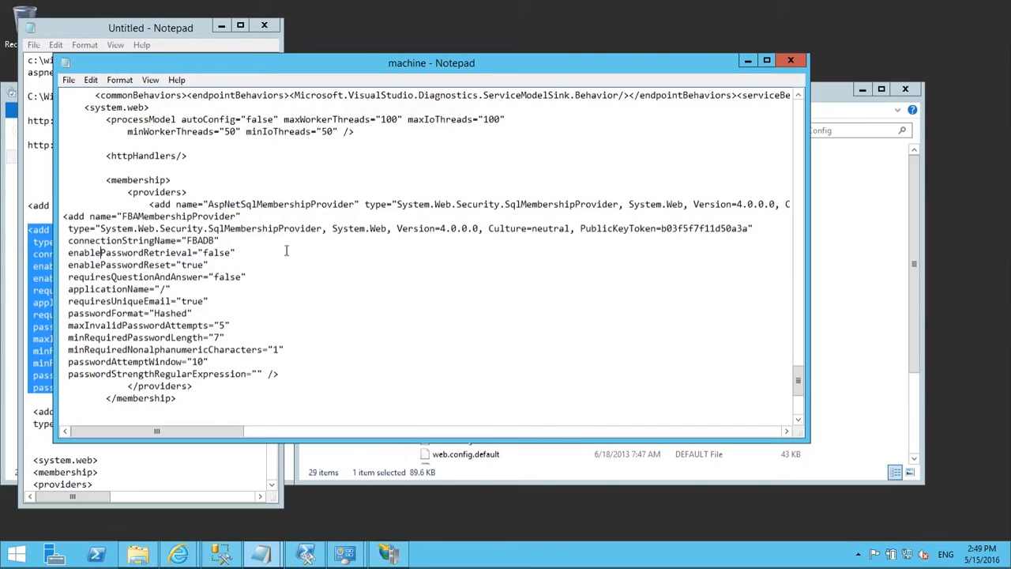
click(238, 251)
drag(208, 264, 70, 267)
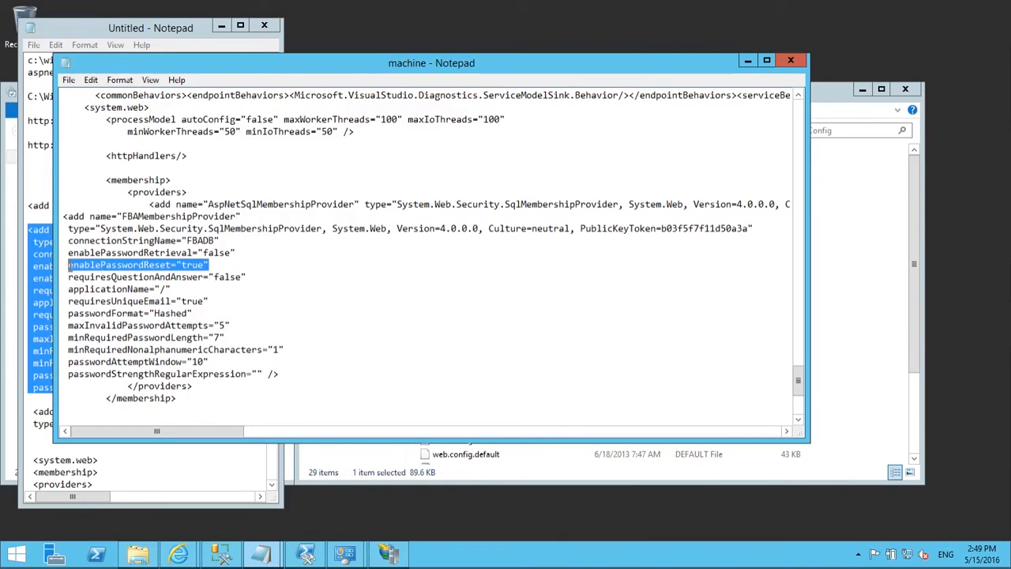
click(271, 277)
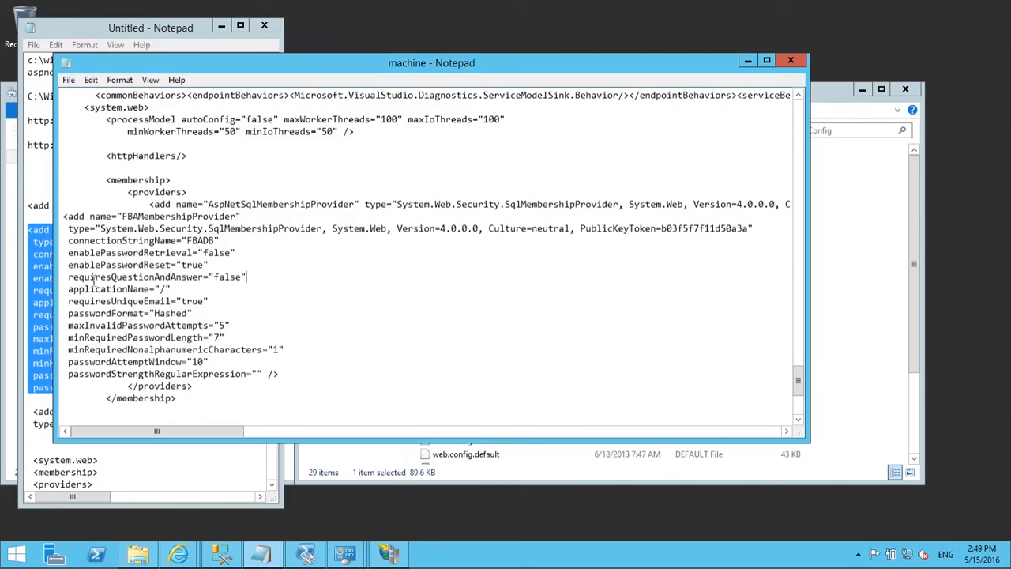
drag(68, 277, 279, 273)
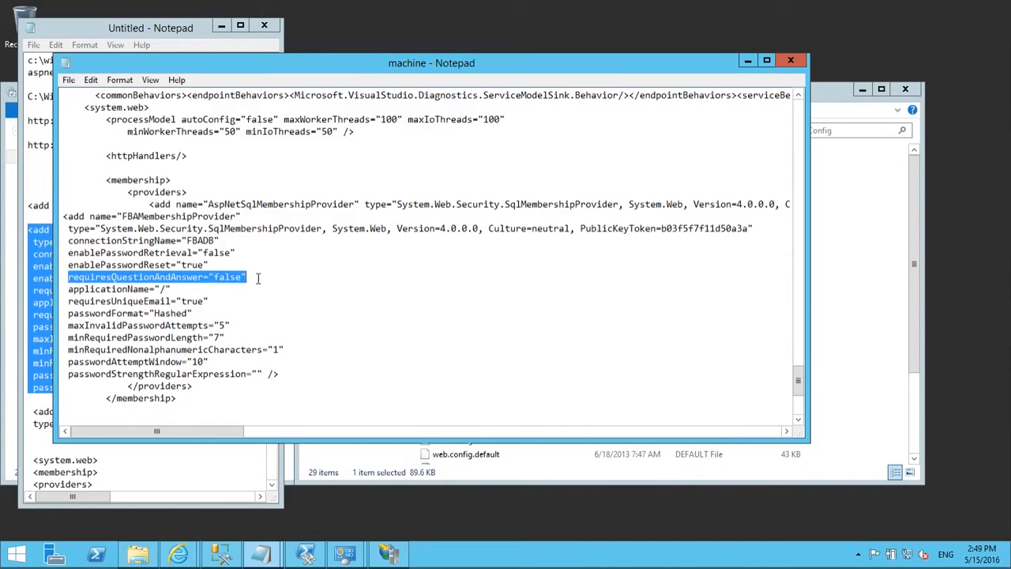
click(255, 276)
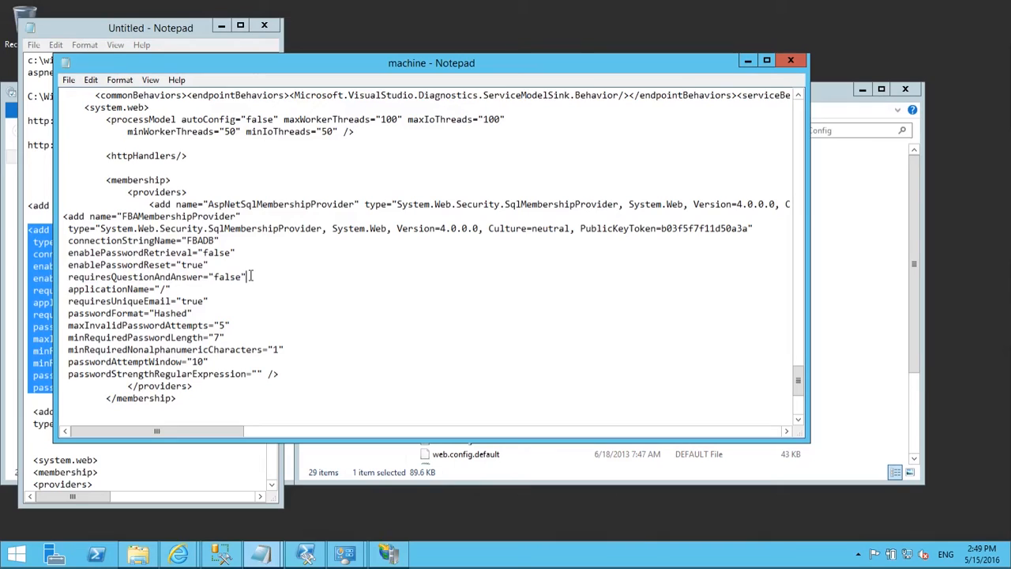
drag(249, 277, 68, 276)
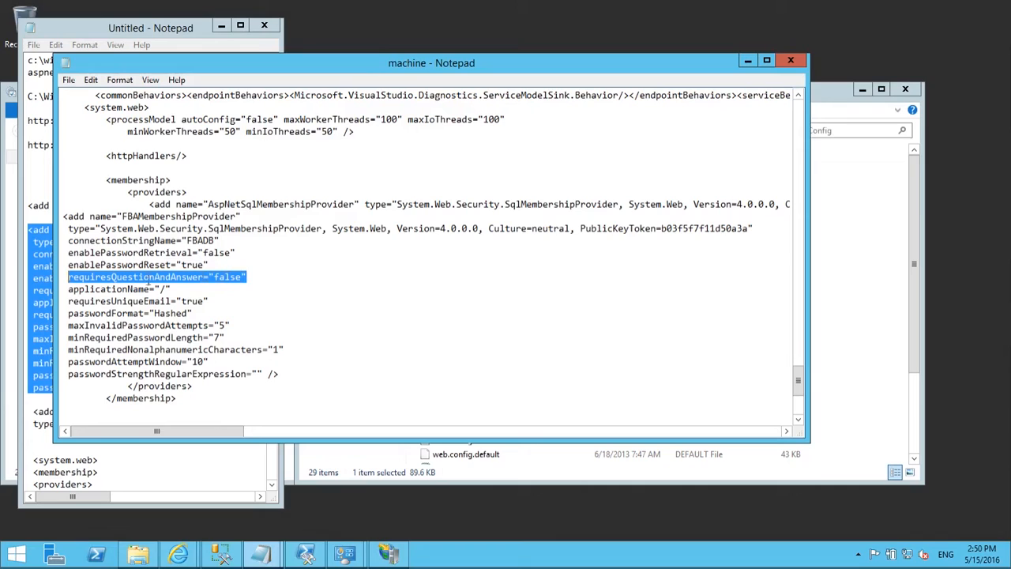
click(253, 281)
click(230, 290)
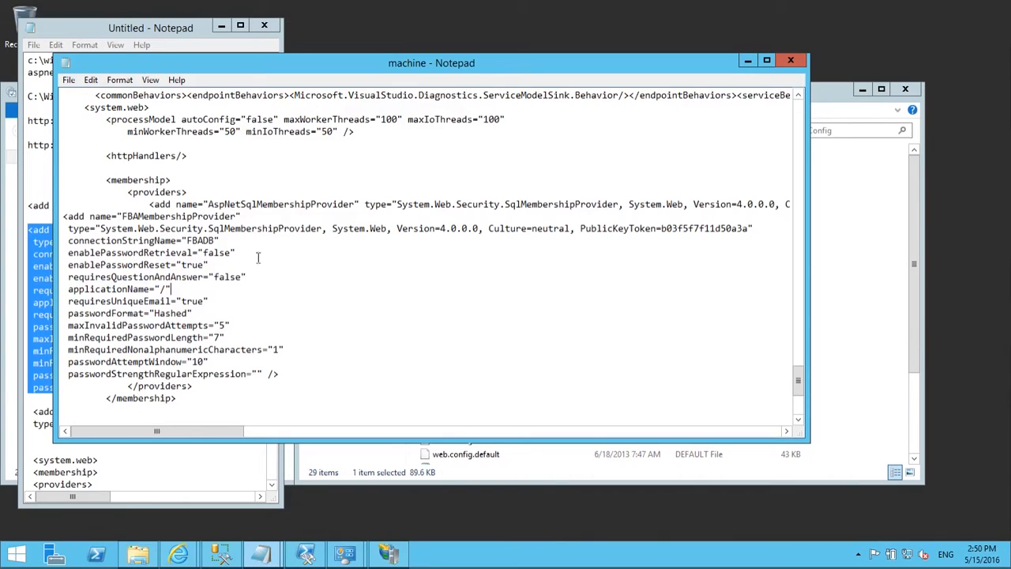
scroll(259, 261, down, 1)
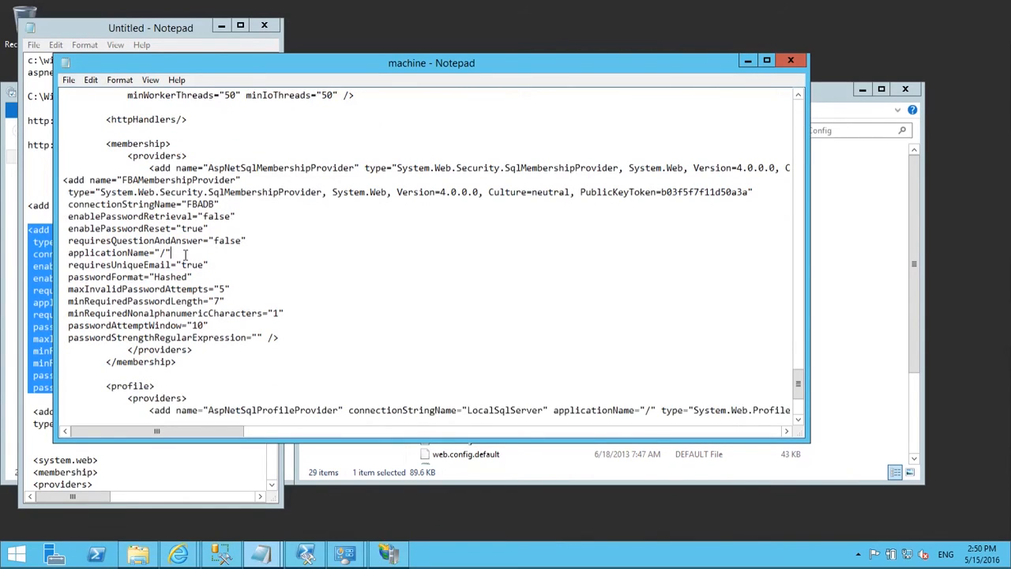
drag(185, 255, 158, 258)
click(193, 249)
drag(179, 252, 65, 258)
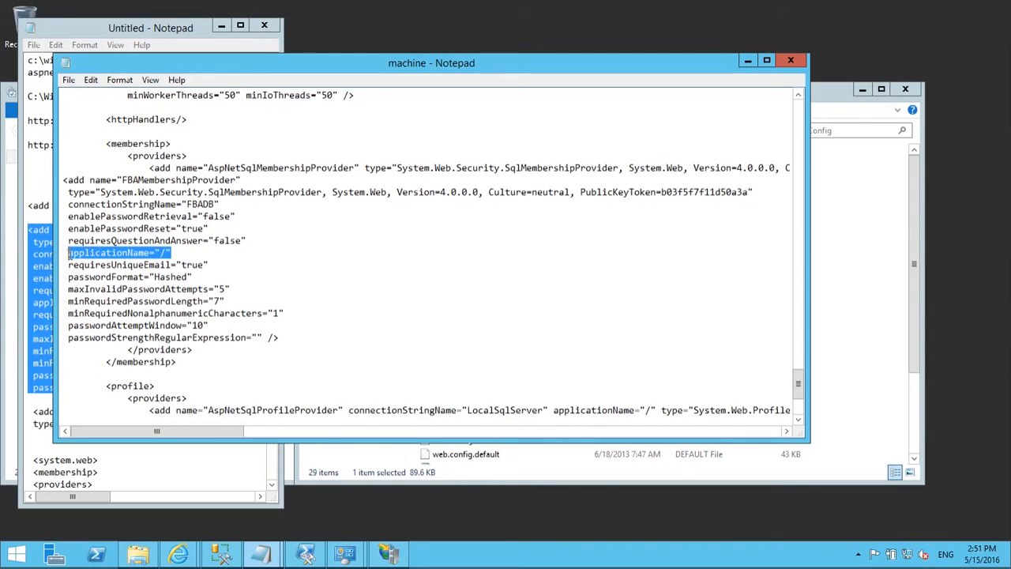
click(180, 252)
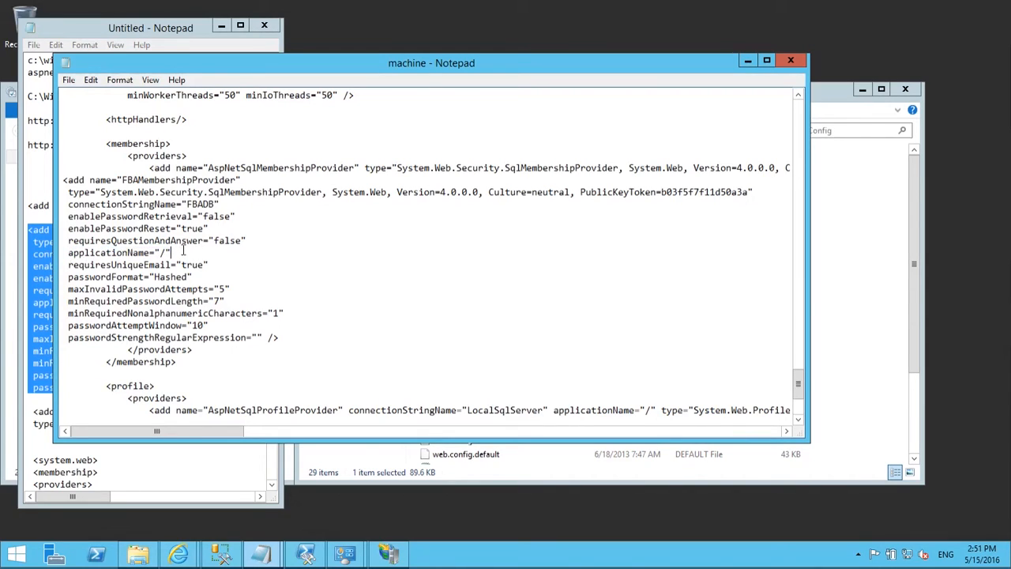
drag(182, 251, 68, 253)
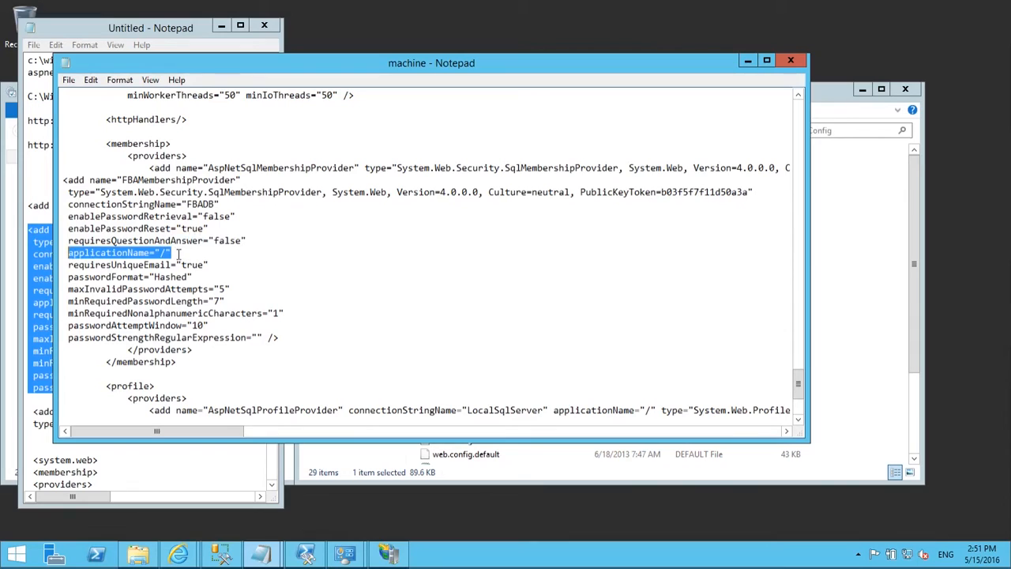
click(237, 264)
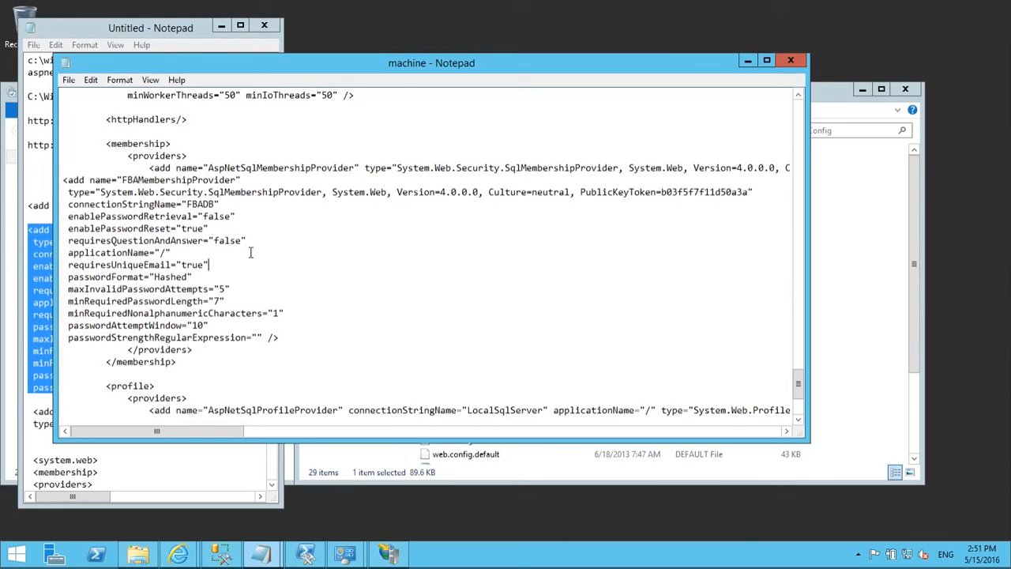
click(202, 277)
drag(205, 276, 72, 277)
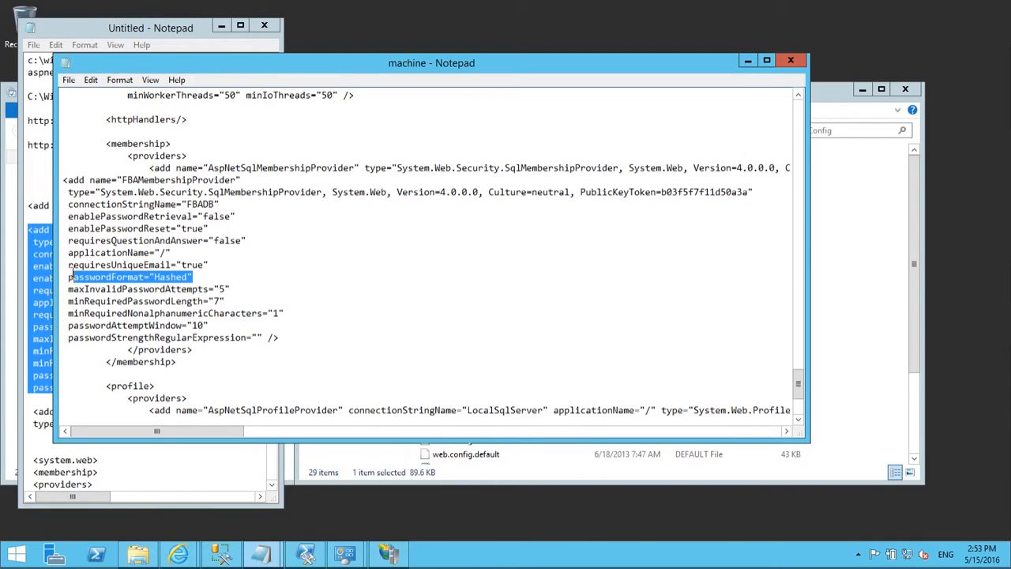
click(242, 289)
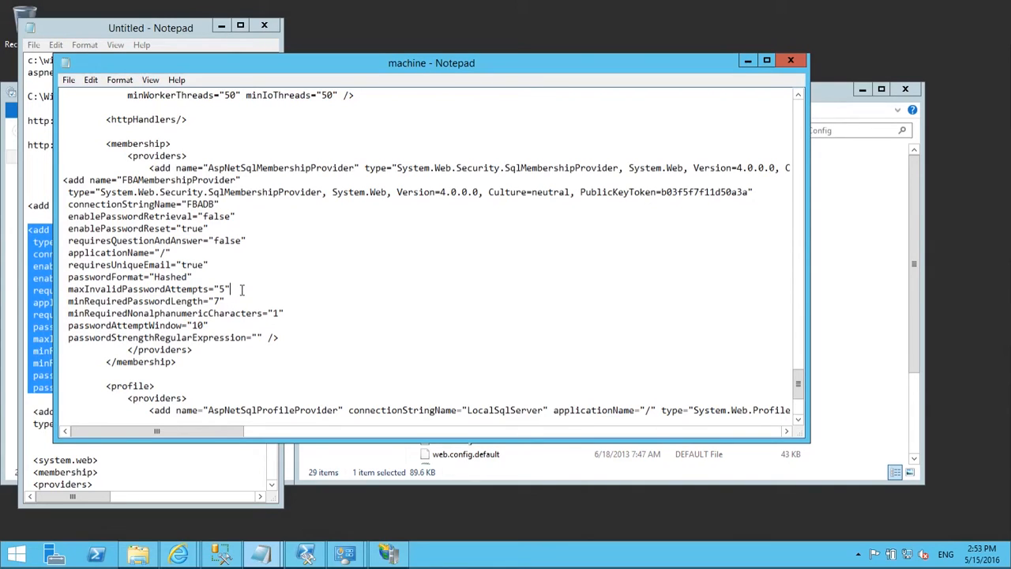
drag(243, 289, 117, 289)
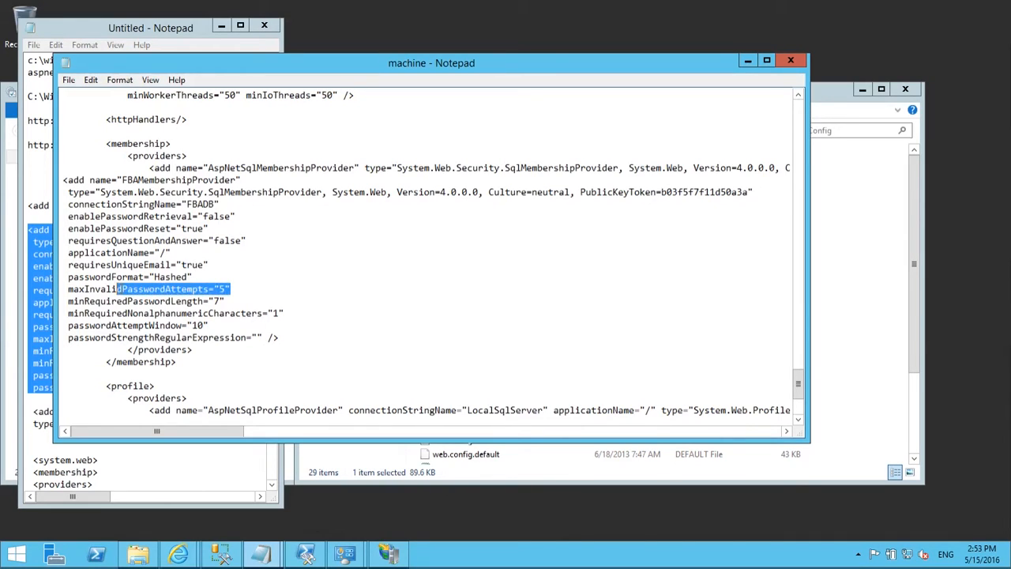
click(240, 292)
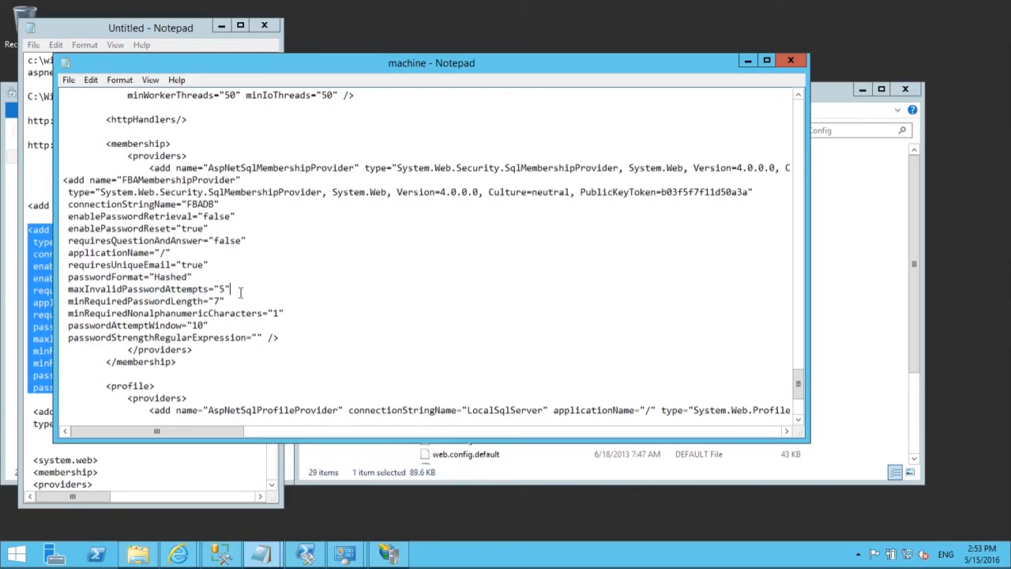
Step: Review the passwordAttemptWindow, maxInvalidPasswordAttempts and minRequiredPasswordLength settings of FBAMembershipProvider
drag(210, 326, 69, 330)
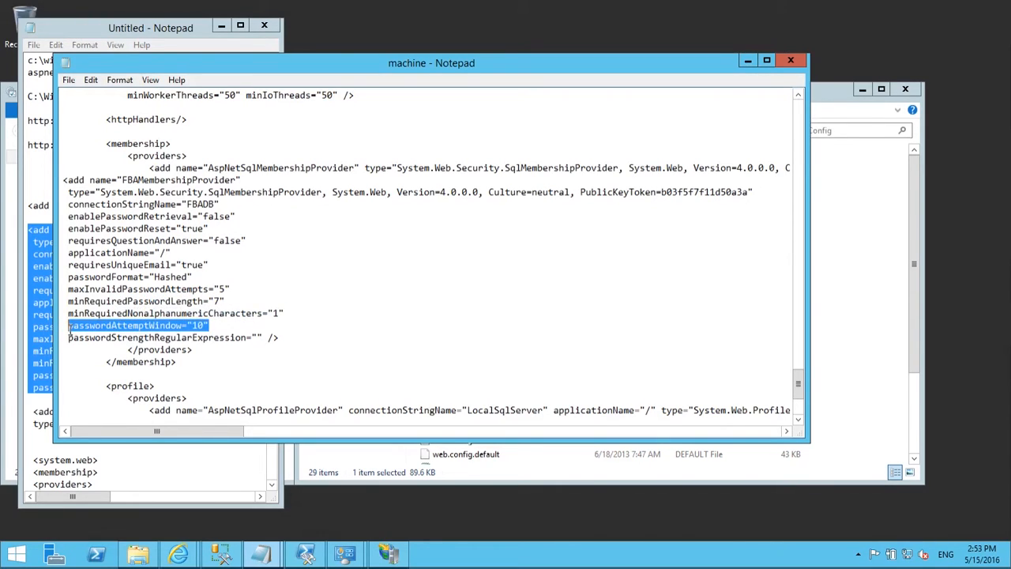
click(222, 333)
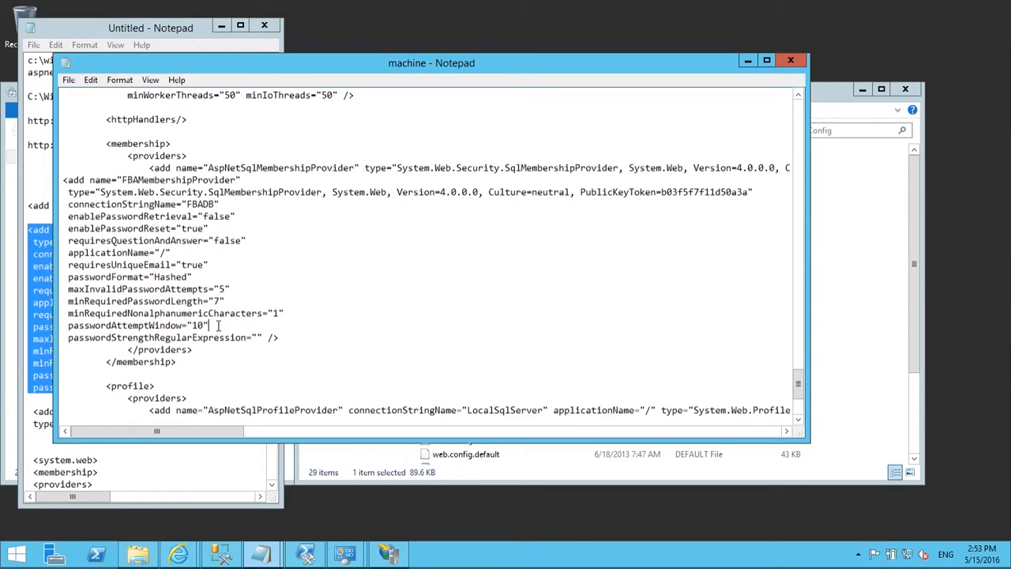
click(237, 290)
click(233, 302)
drag(285, 314, 118, 301)
click(230, 301)
Step: Check minRequiredNonalphanumericCharacters and the empty passwordStrengthRegularExpression value closing the entry
click(309, 312)
click(260, 337)
drag(208, 325, 66, 302)
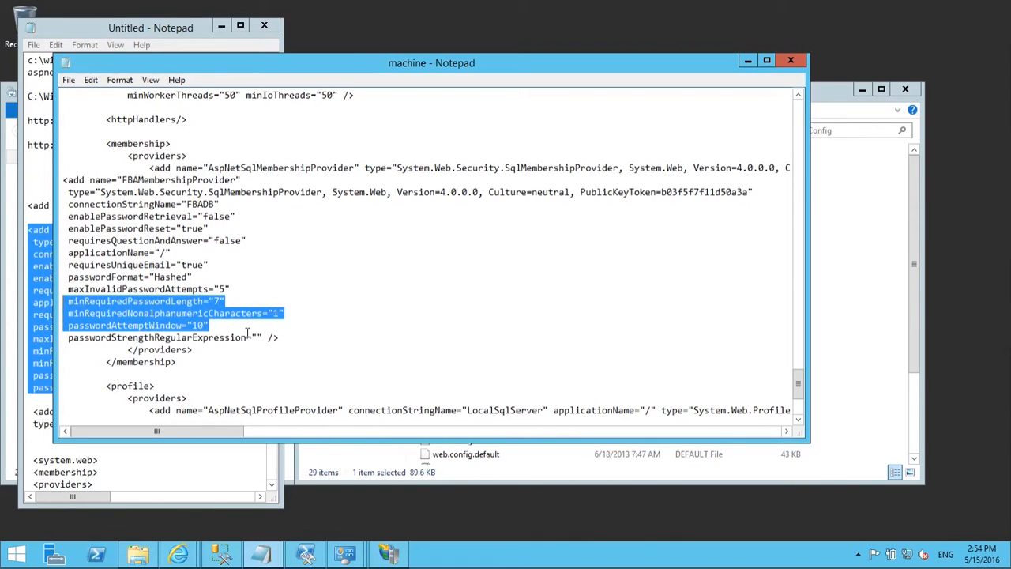
click(281, 314)
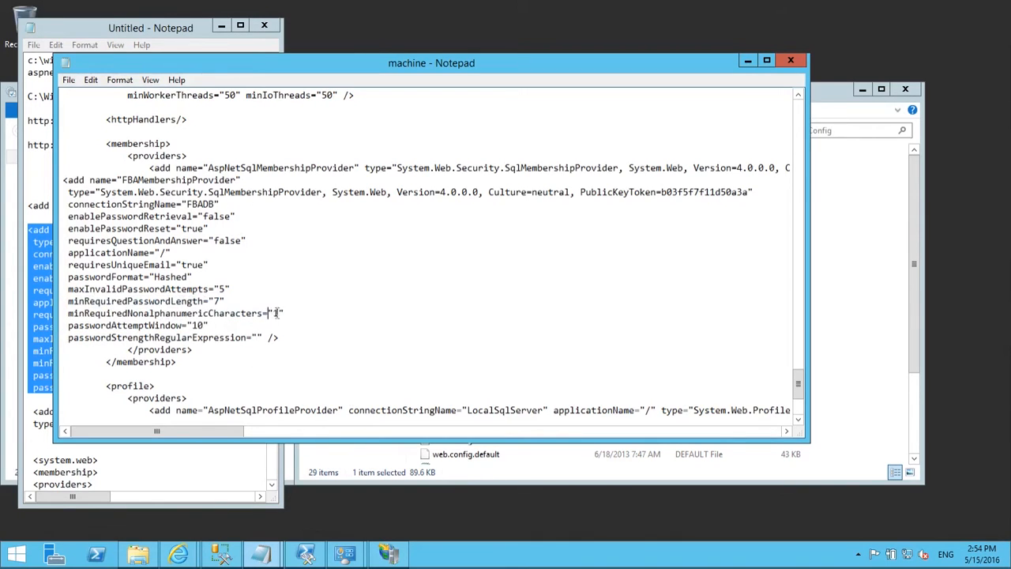
click(257, 337)
scroll(342, 325, down, 4)
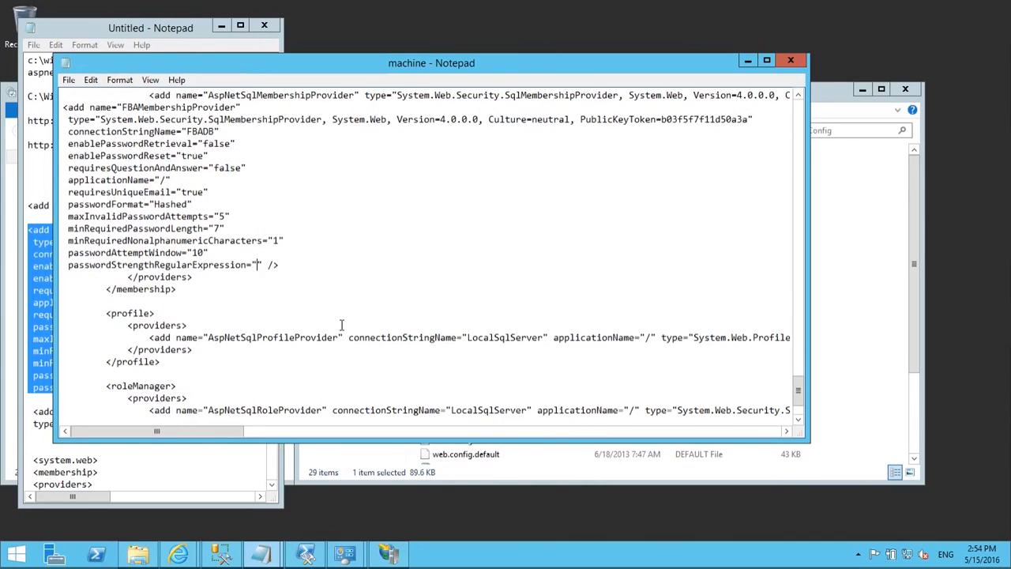
scroll(352, 314, down, 1)
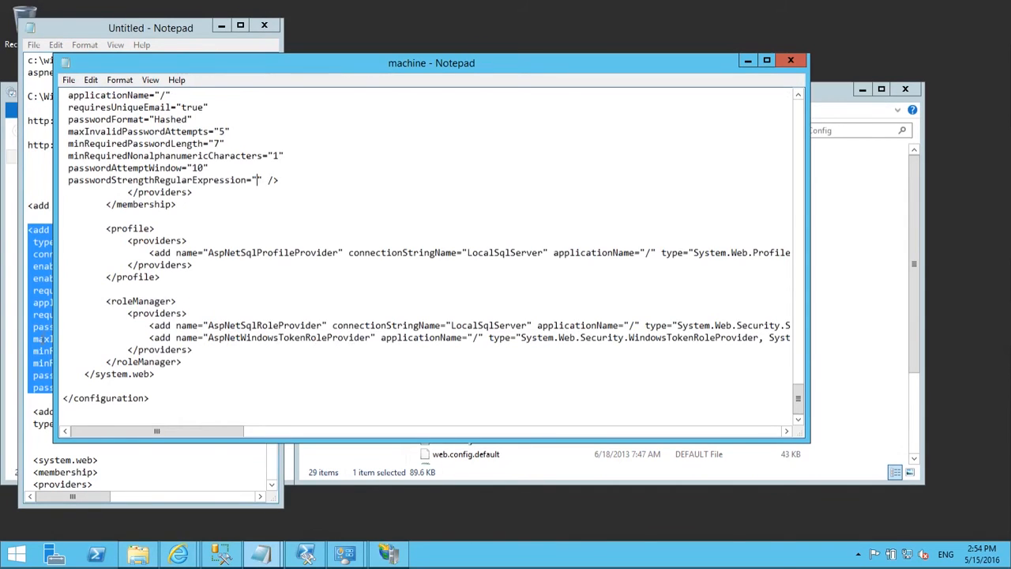
Step: Paste the two FBARoleProvider lines after WindowsTokenRoleProvider and confirm the FBADB connection value
click(44, 338)
scroll(150, 379, down, 3)
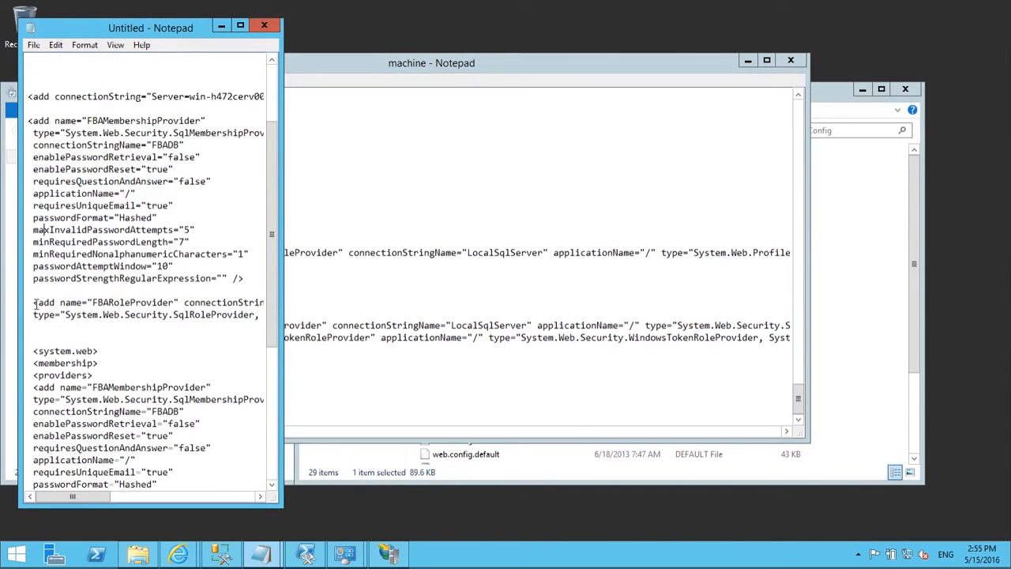
drag(31, 303, 29, 327)
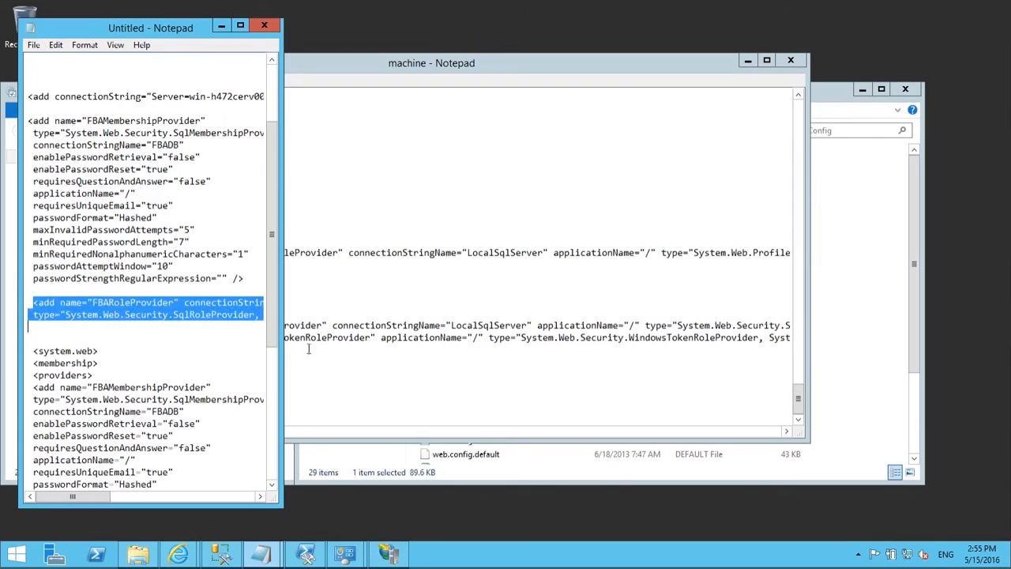
click(438, 351)
click(413, 337)
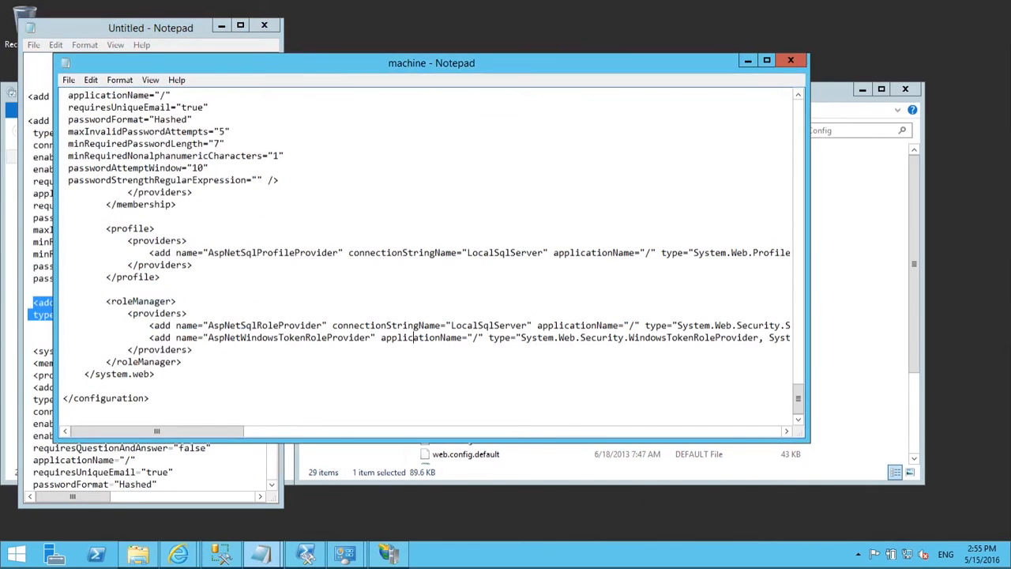
key(End)
key(Return)
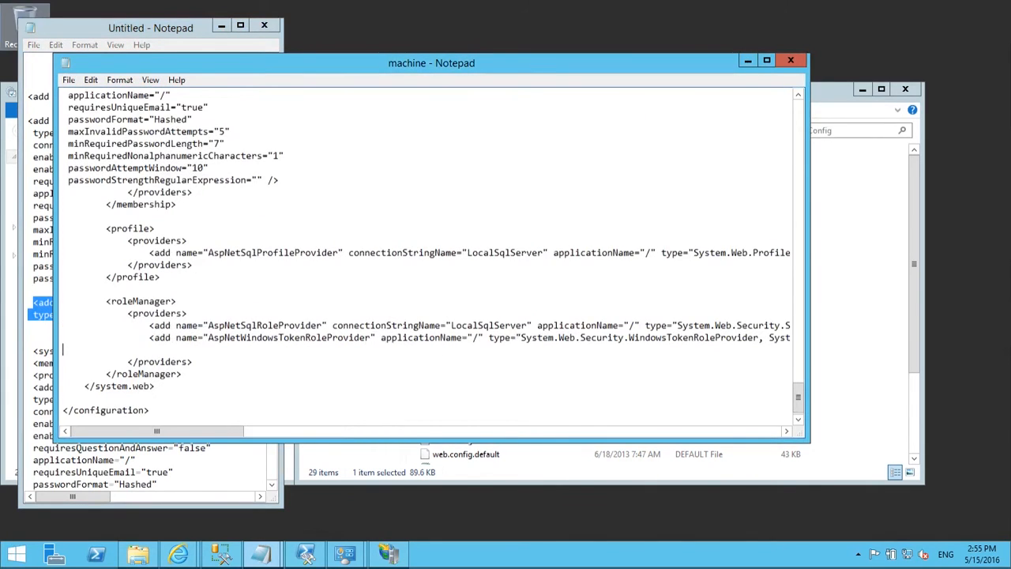
text(<add name="FBARoleProvider" connectionStringName="FBADB" applicationName="/"  type="System.Web.Security.SqlRoleProvider, System.Web, Version=4.0.0.0, Culture=neutral, PublicKeyToken=b03f5f7f11d50a3a" />)
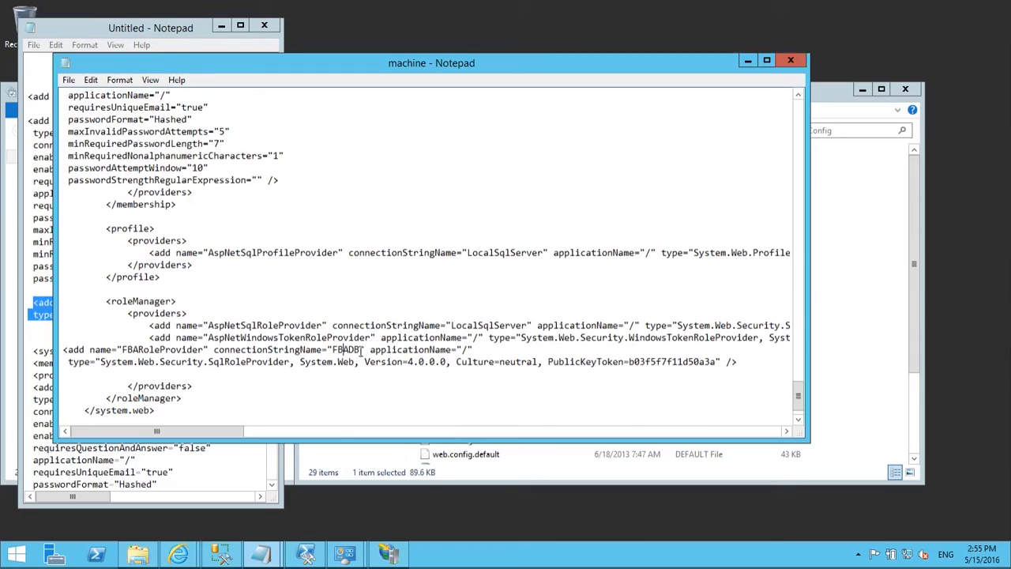
drag(365, 349, 328, 347)
scroll(448, 237, down, 1)
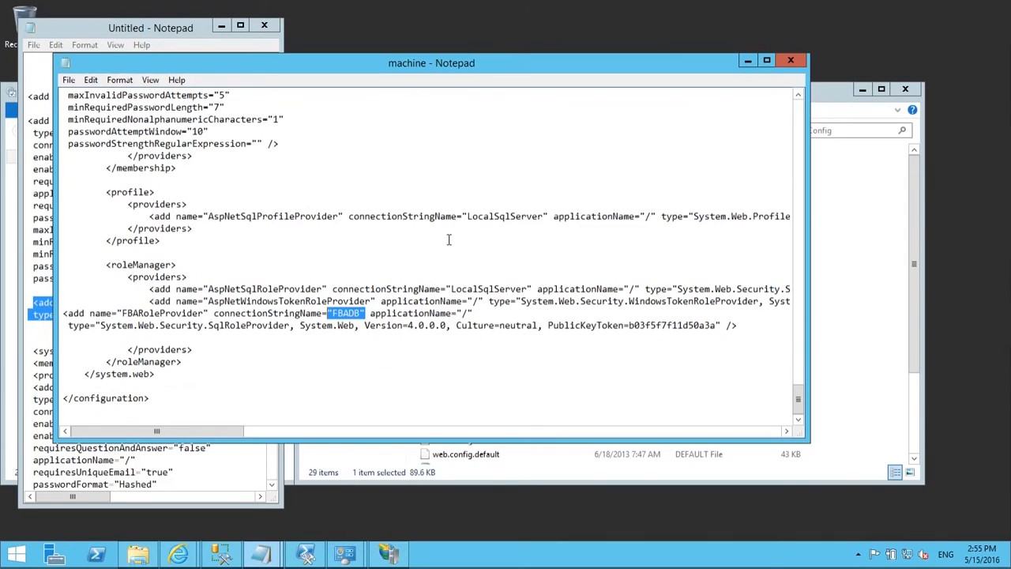
Step: Save machine.config and double-check the FBAMembershipProvider and FBARoleProvider names
click(68, 82)
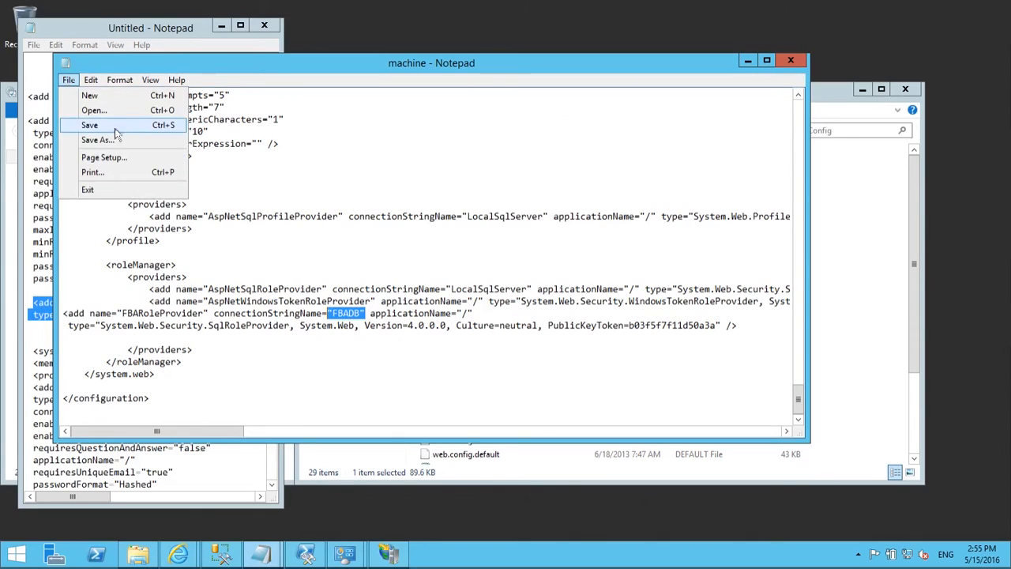
click(113, 132)
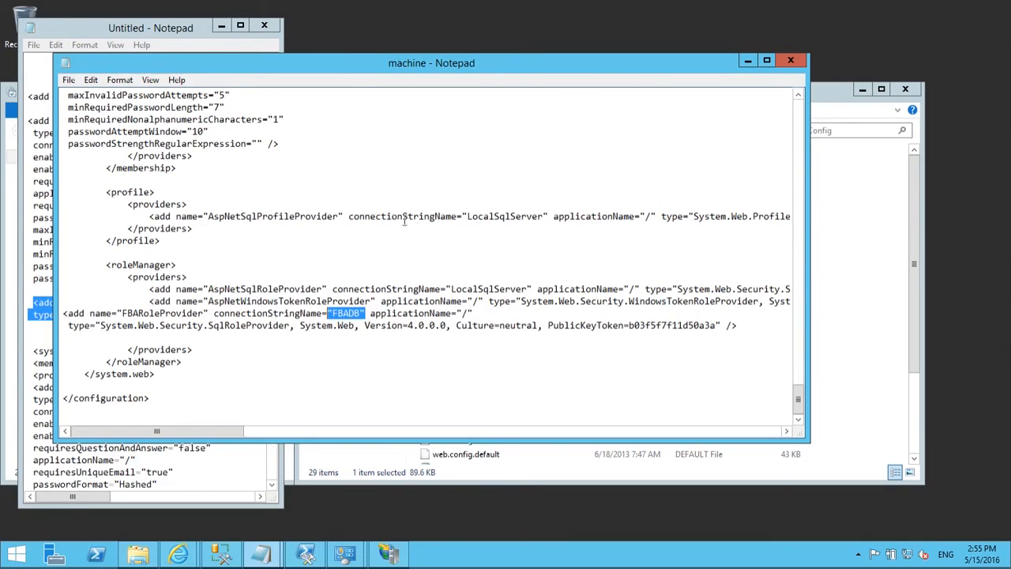
scroll(263, 327, up, 4)
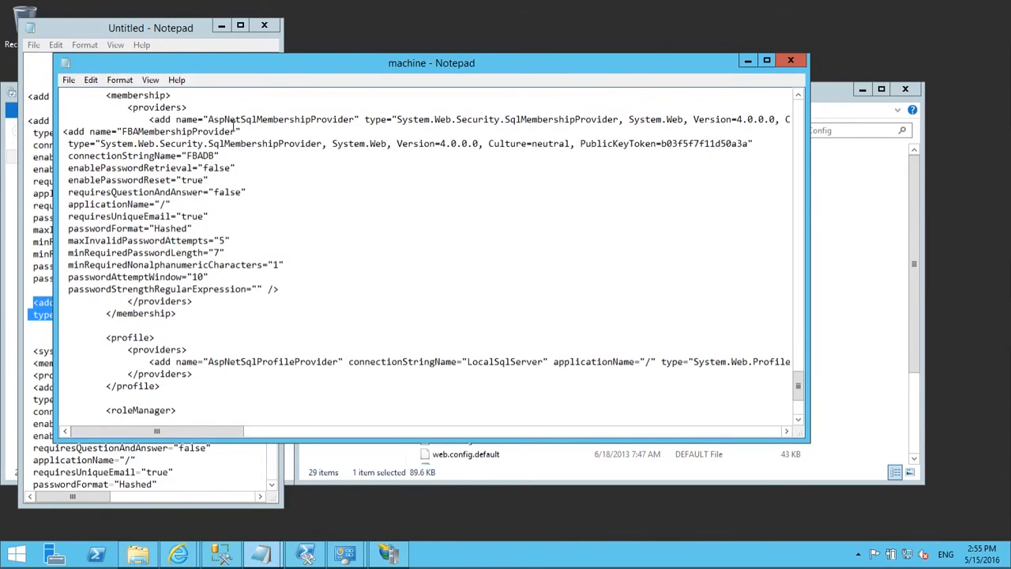
drag(90, 132, 241, 131)
scroll(379, 221, down, 5)
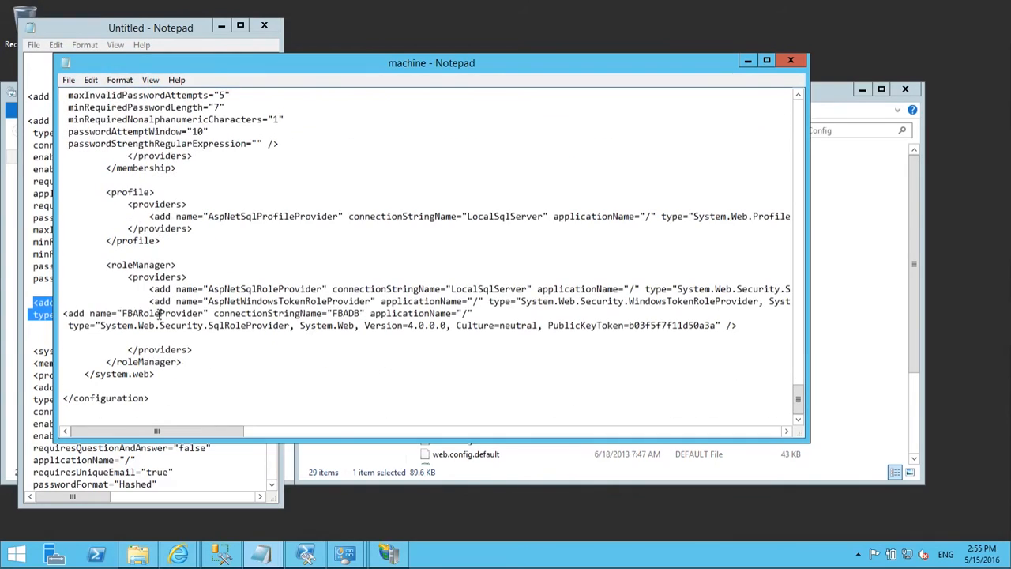
drag(89, 314, 214, 313)
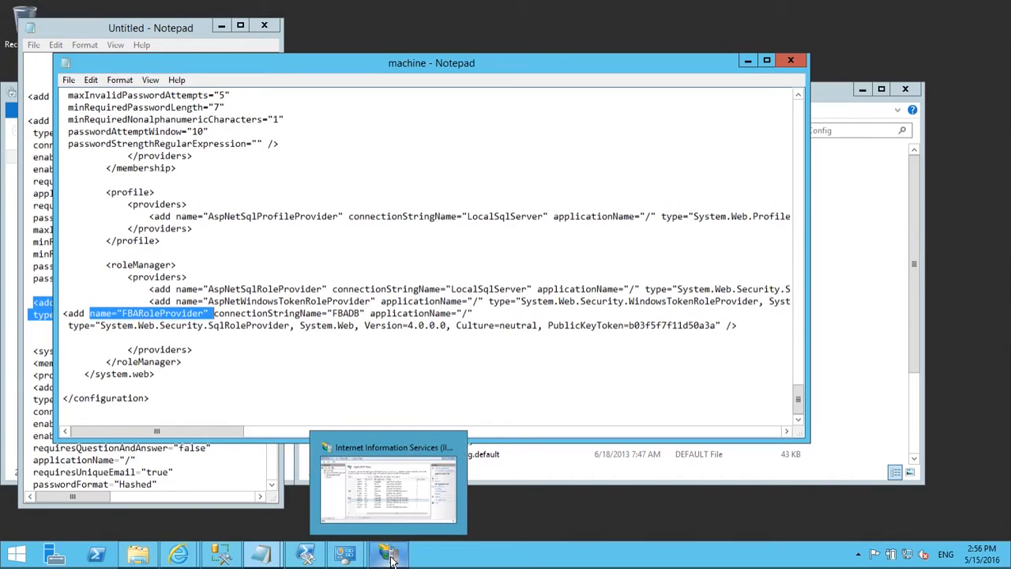
click(361, 216)
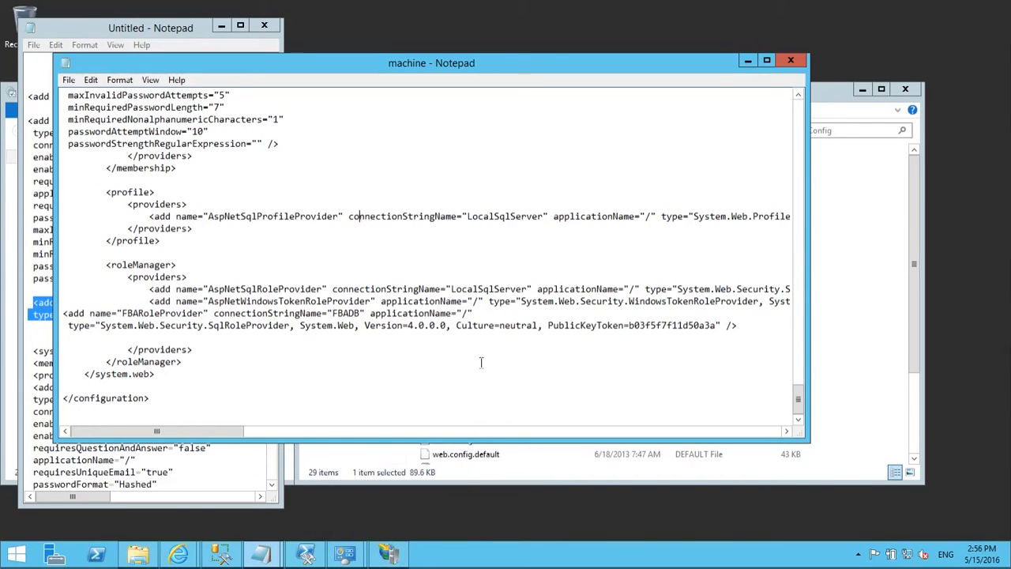
Step: In IIS Manager, expand Sites > SharePoint Web Services and bring up SecurityTokenServiceApplication's context menu
mouse_move(388, 558)
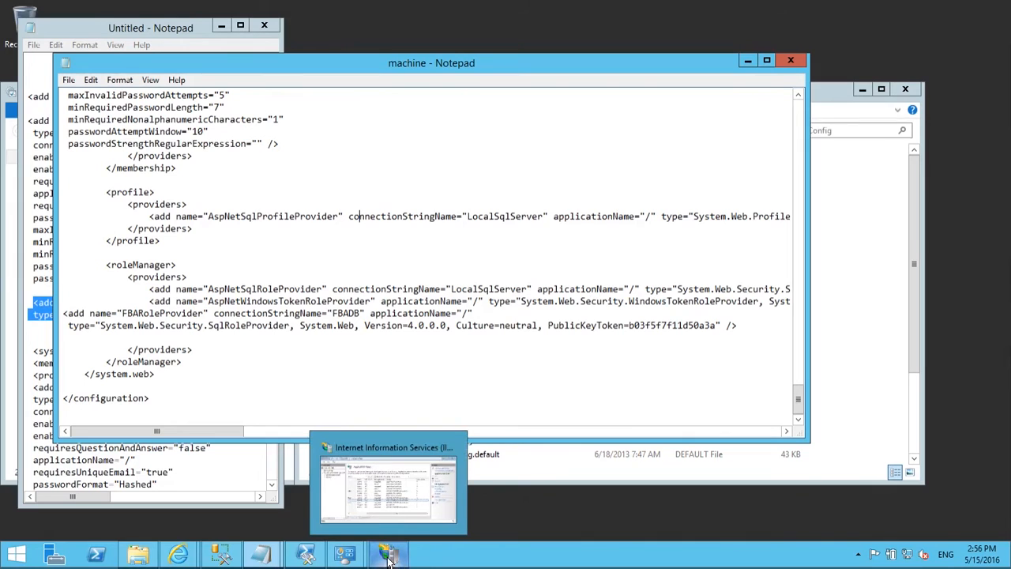
click(388, 558)
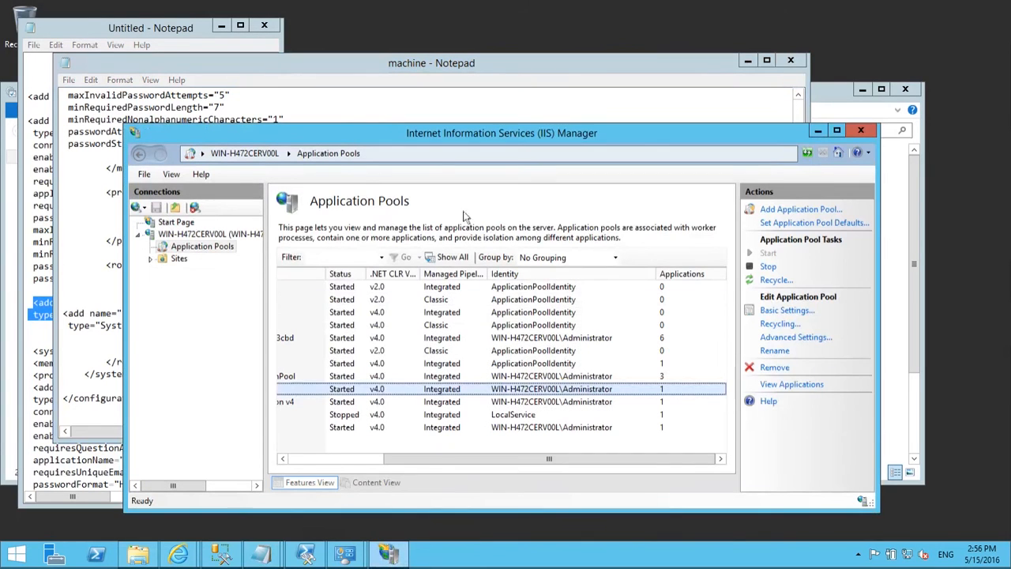
click(150, 259)
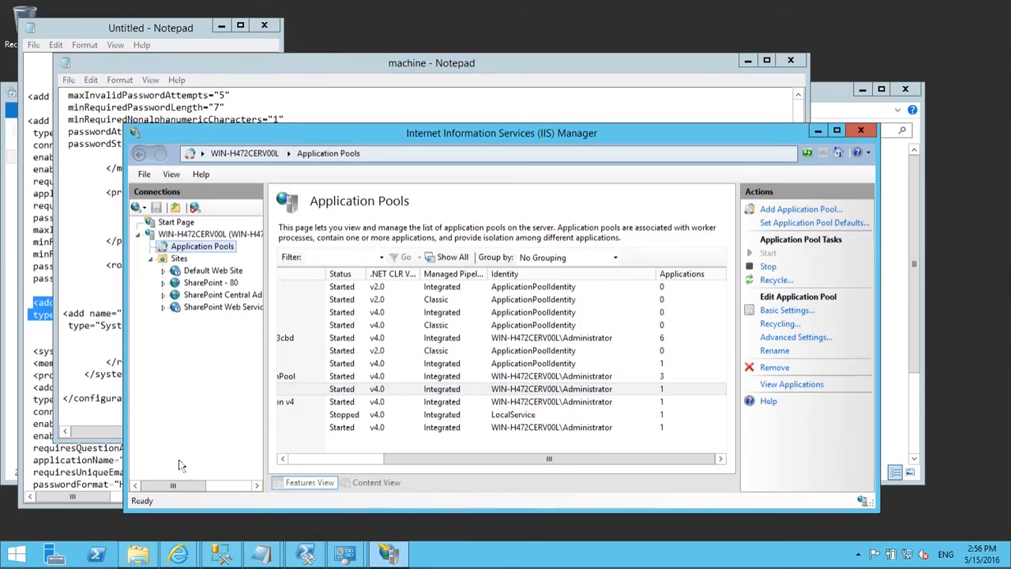
click(163, 306)
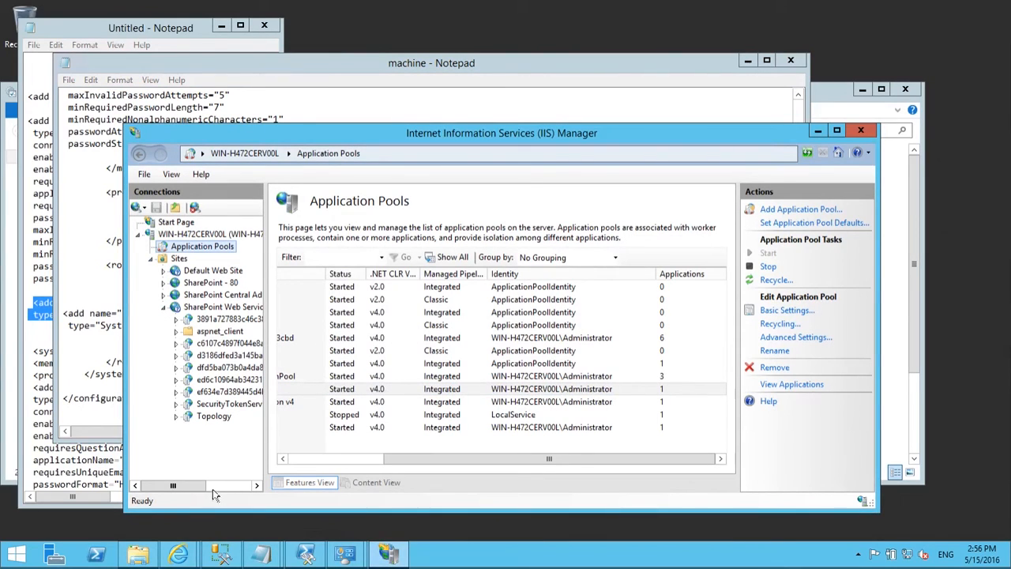
drag(176, 486, 220, 488)
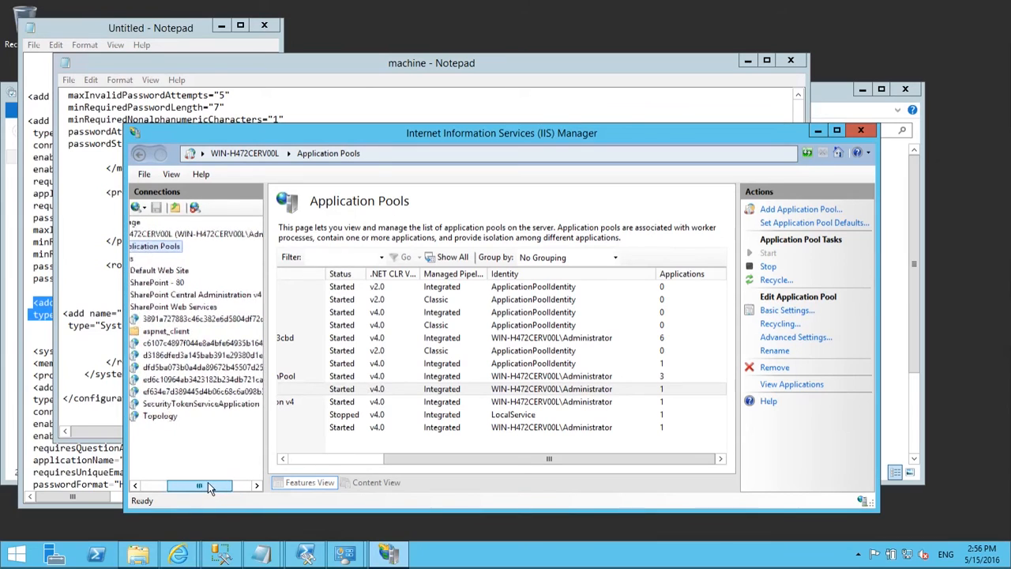
click(233, 406)
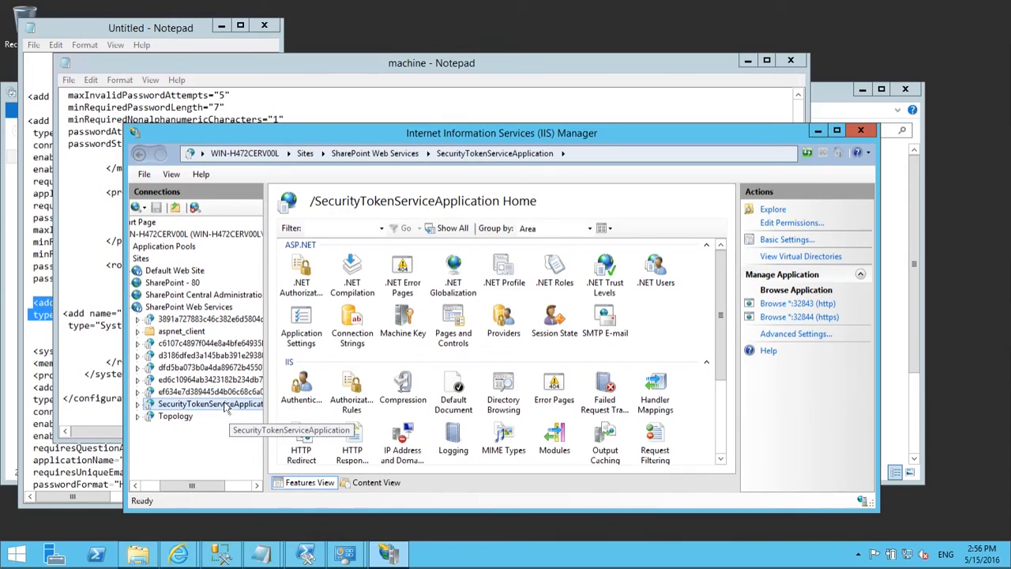
right_click(182, 406)
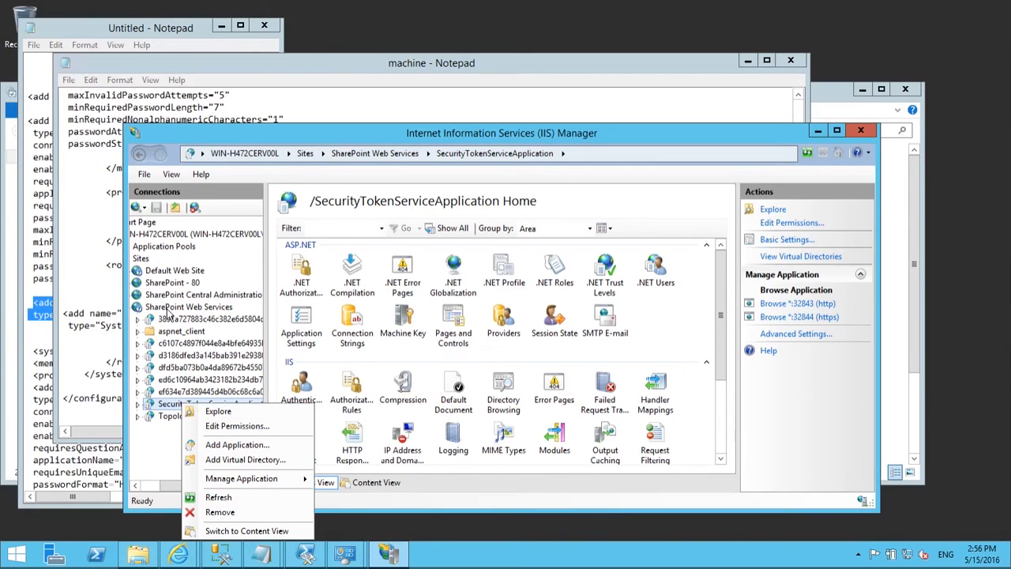
click(170, 308)
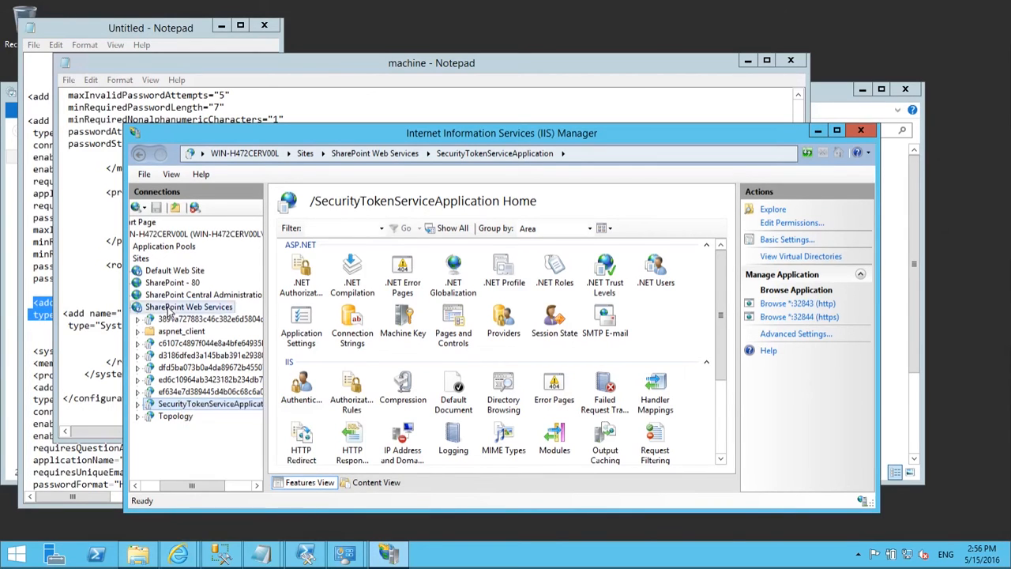
click(202, 407)
right_click(224, 406)
Step: Explore the SecurityToken folder and open its web.config with Notepad
click(277, 415)
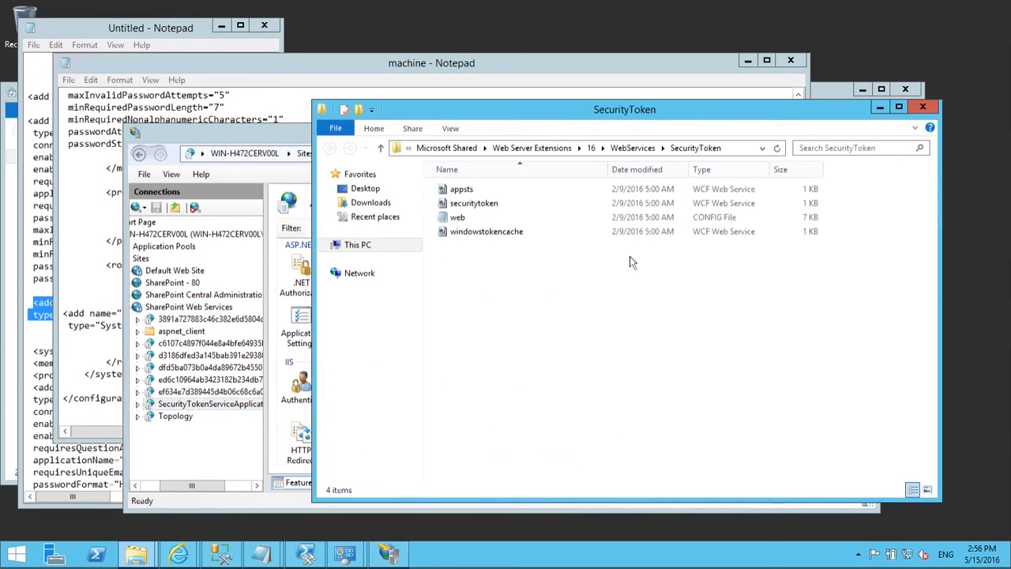
click(474, 222)
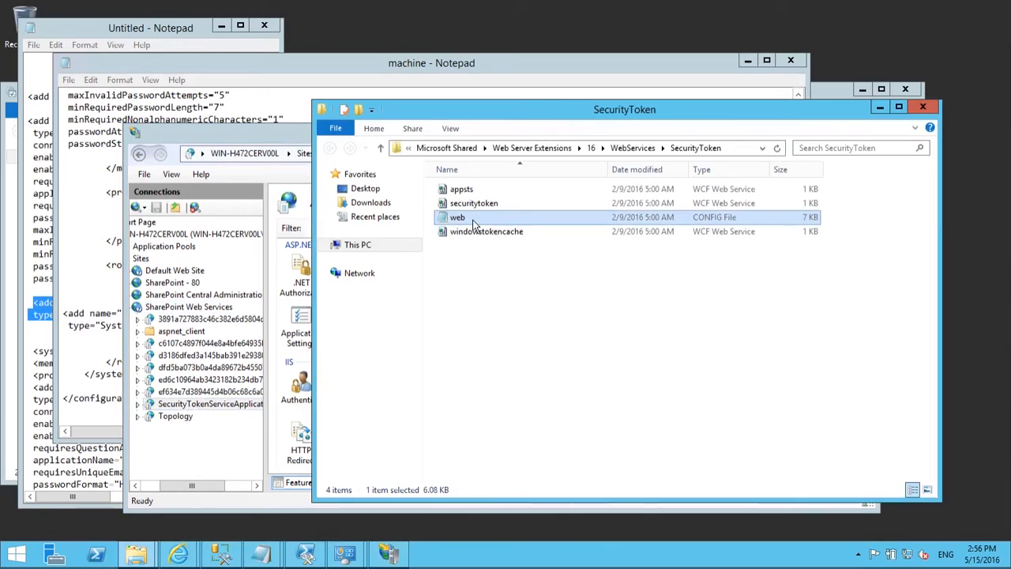
right_click(474, 222)
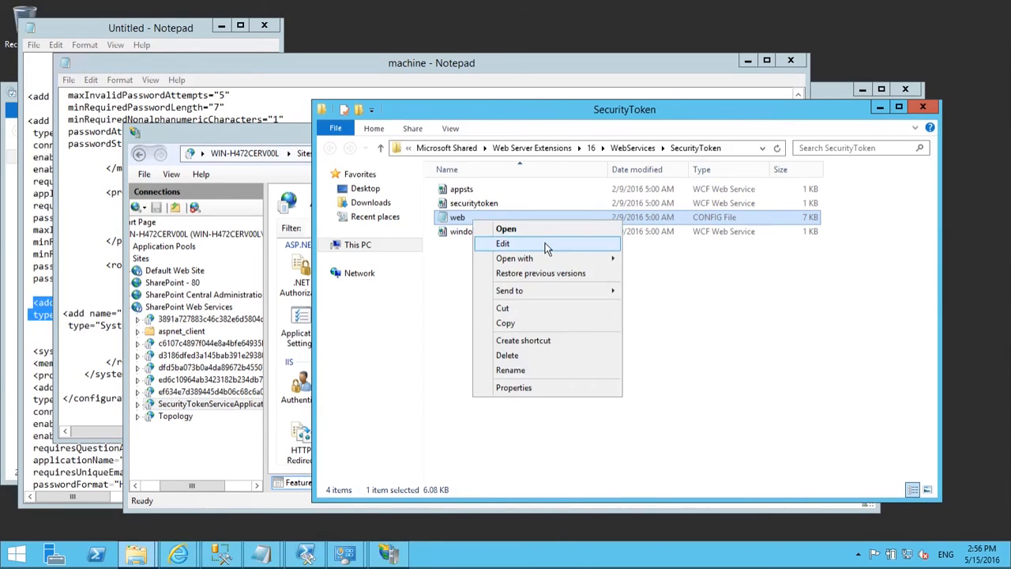
mouse_move(552, 260)
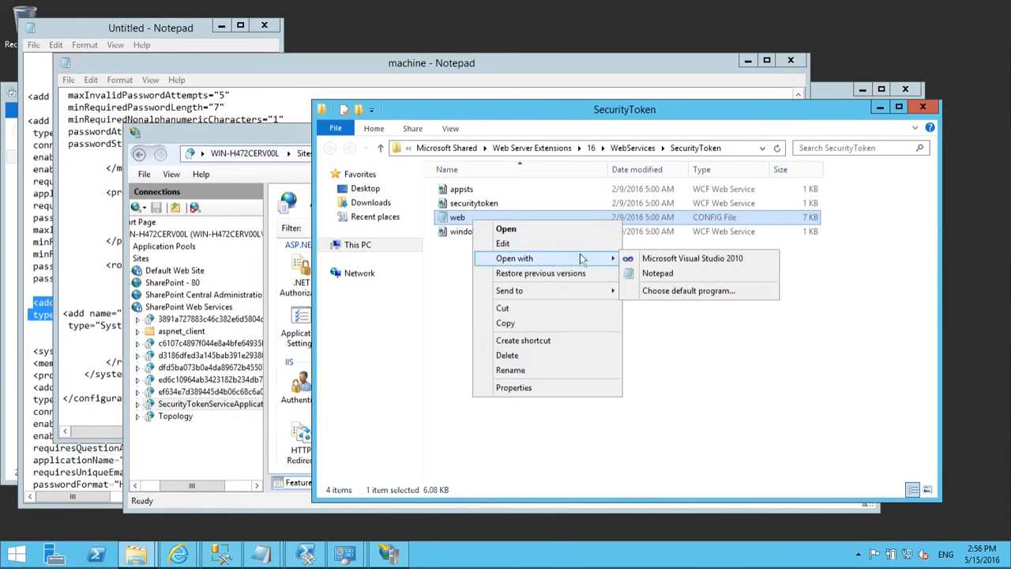
click(658, 273)
drag(846, 188, 865, 474)
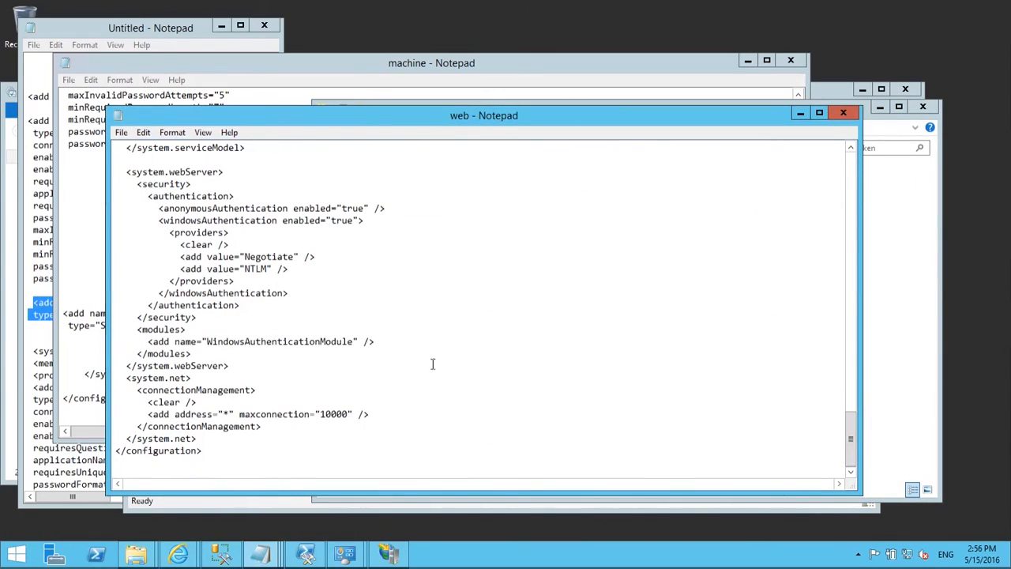
Step: Paste the system.web membership and role provider block from the notes into web.config
click(32, 351)
scroll(205, 425, down, 8)
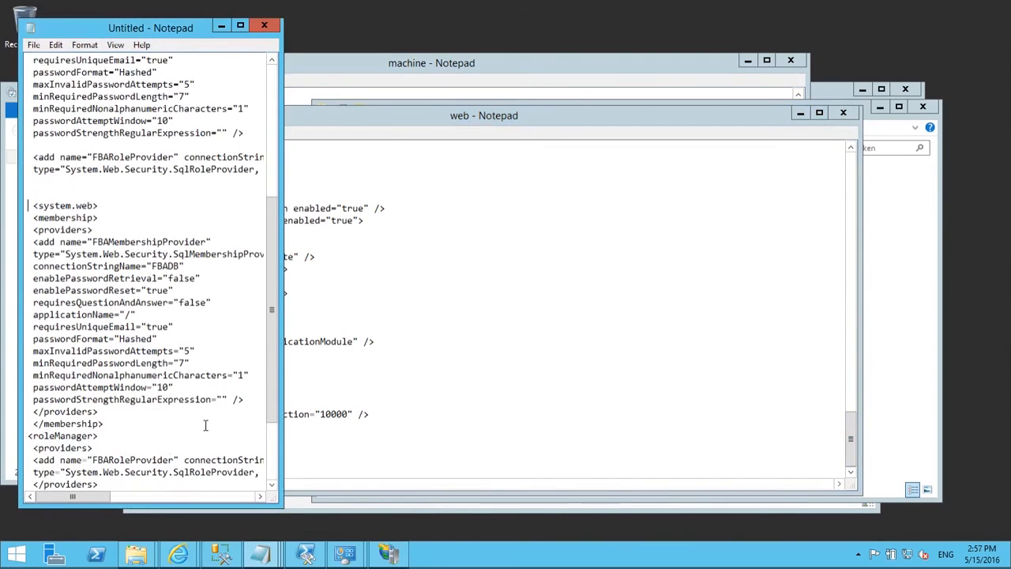
shift+click(128, 435)
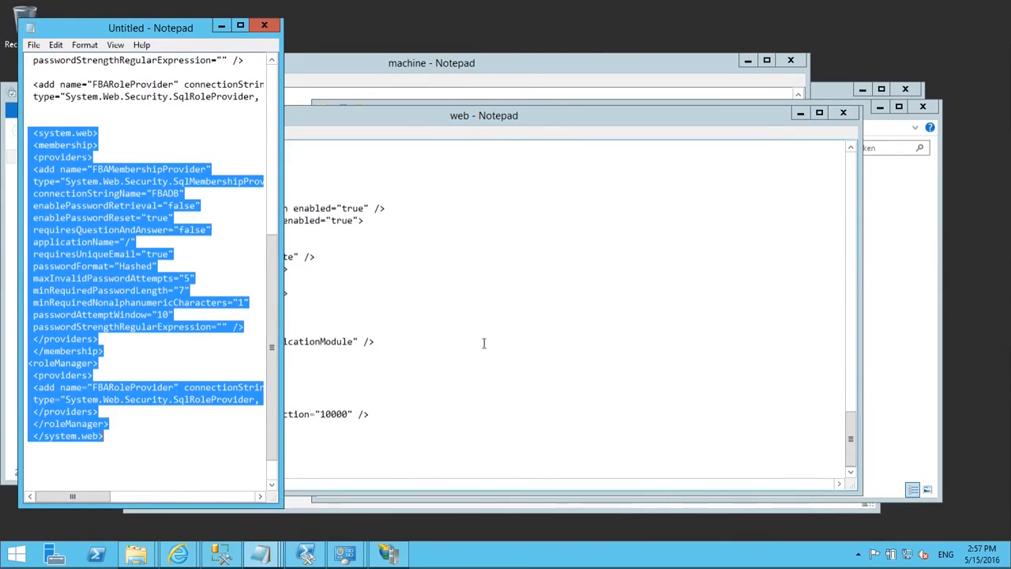
click(459, 373)
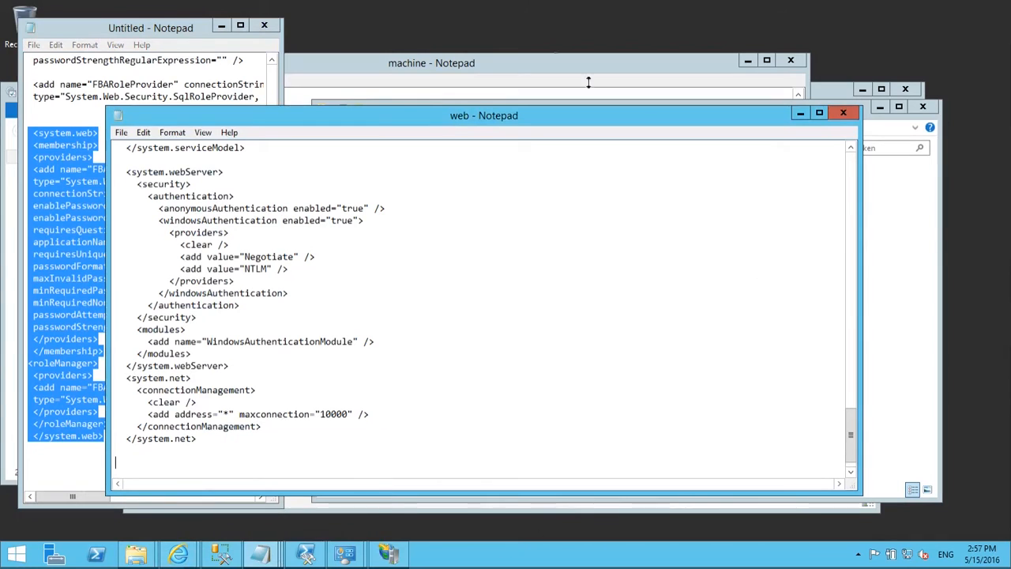
key(ctrl+v)
scroll(510, 324, down, 1)
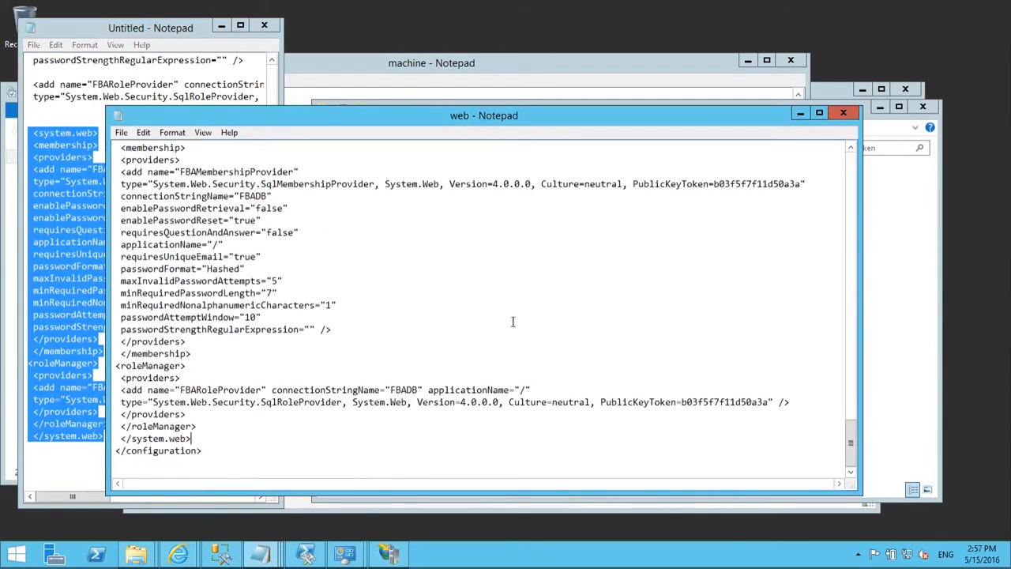
scroll(511, 314, up, 2)
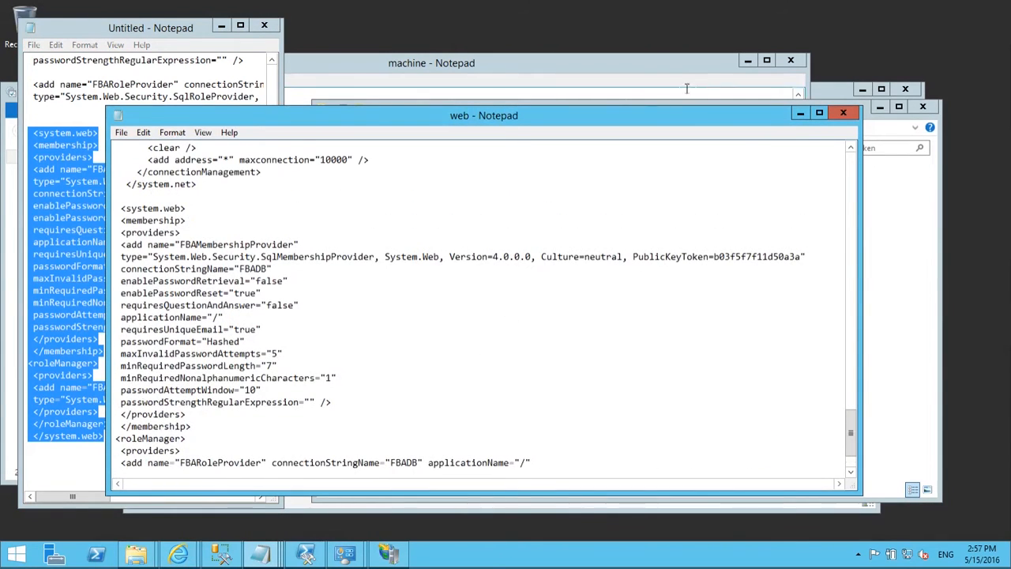
Step: Save the SecurityToken web.config and close its Notepad window
click(120, 133)
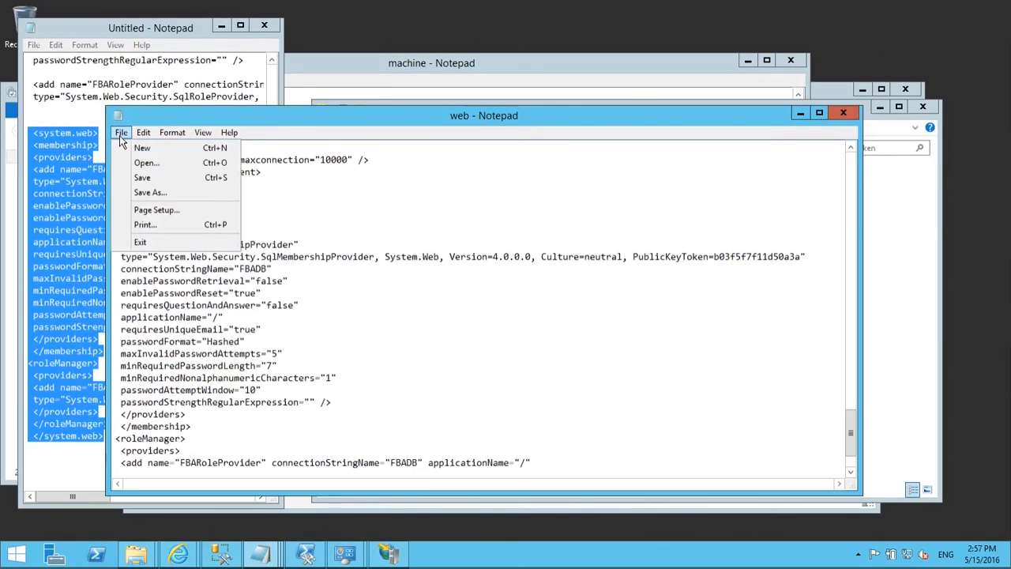
click(168, 178)
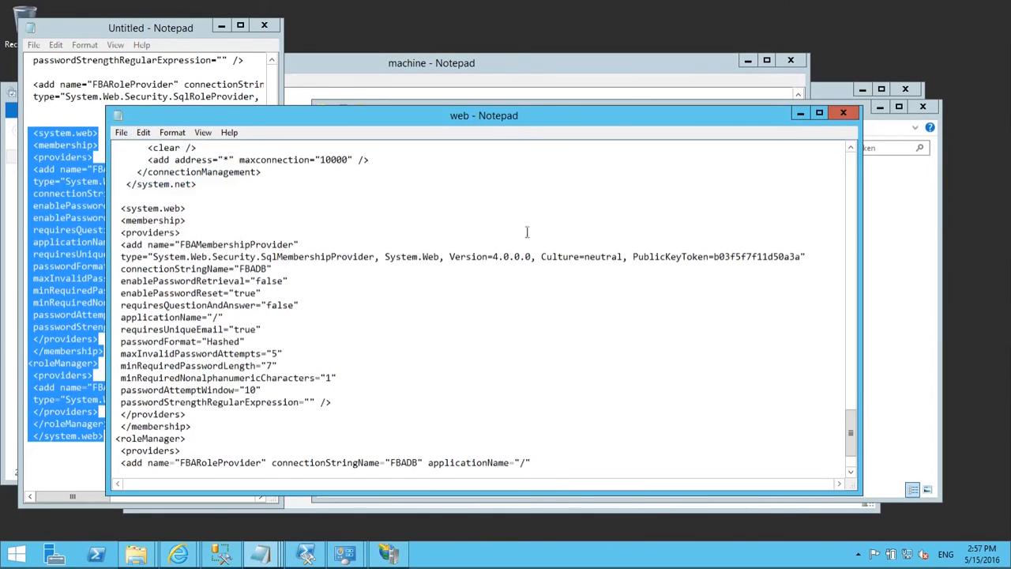
scroll(770, 189, up, 12)
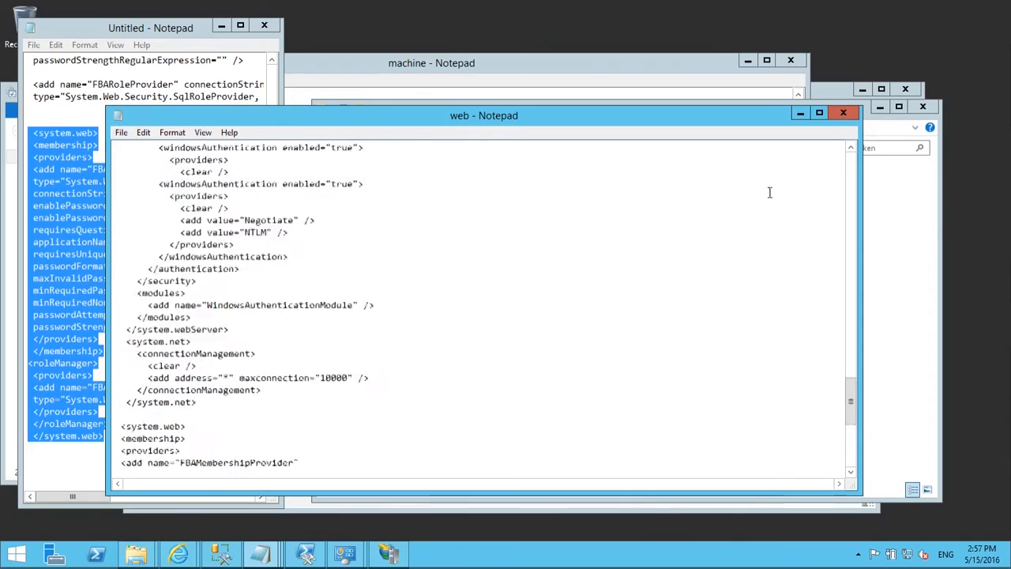
click(844, 114)
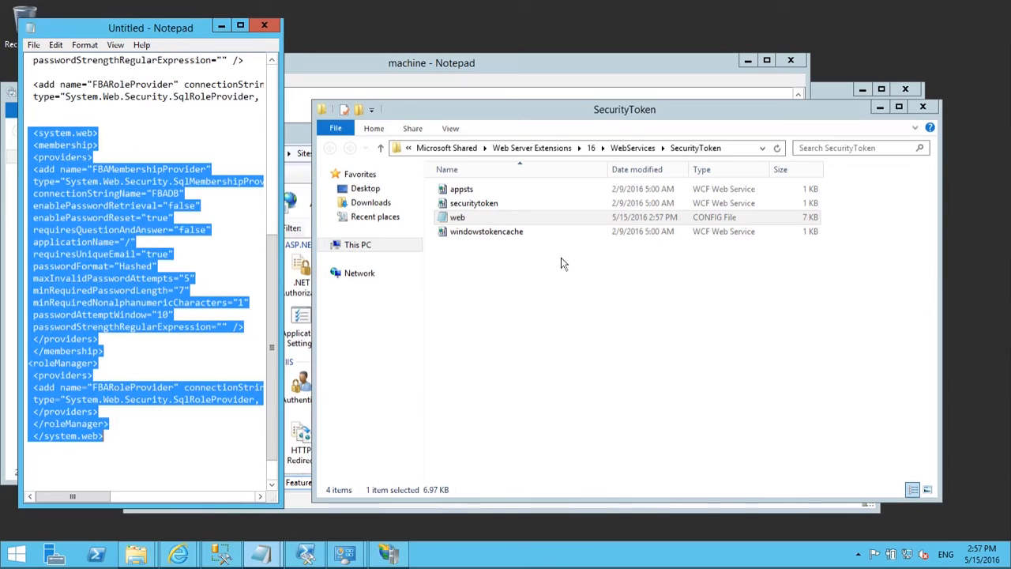
Step: In maximized Central Administration, open Authentication Providers for the SharePoint - 80 web application
mouse_move(180, 555)
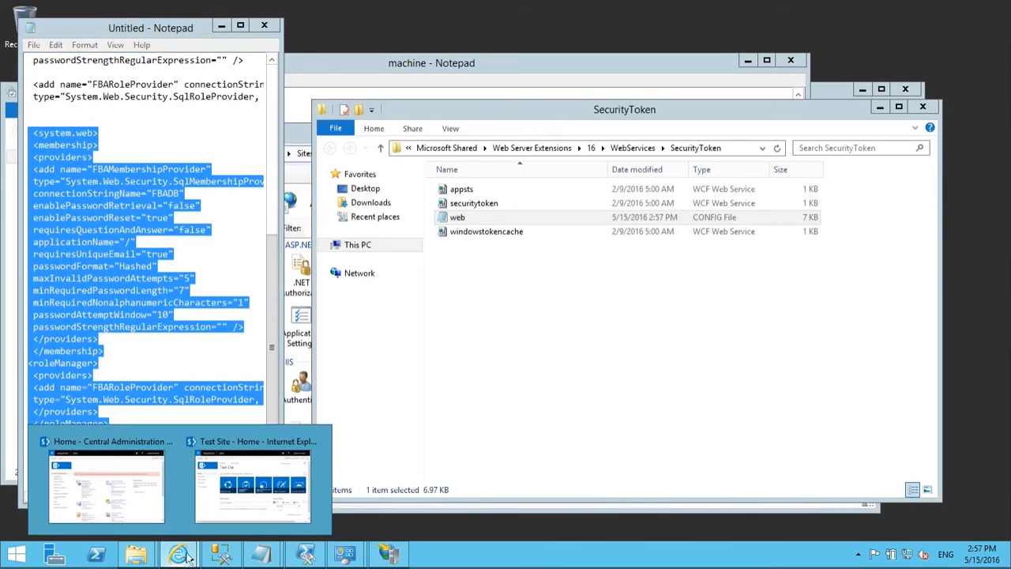
click(147, 505)
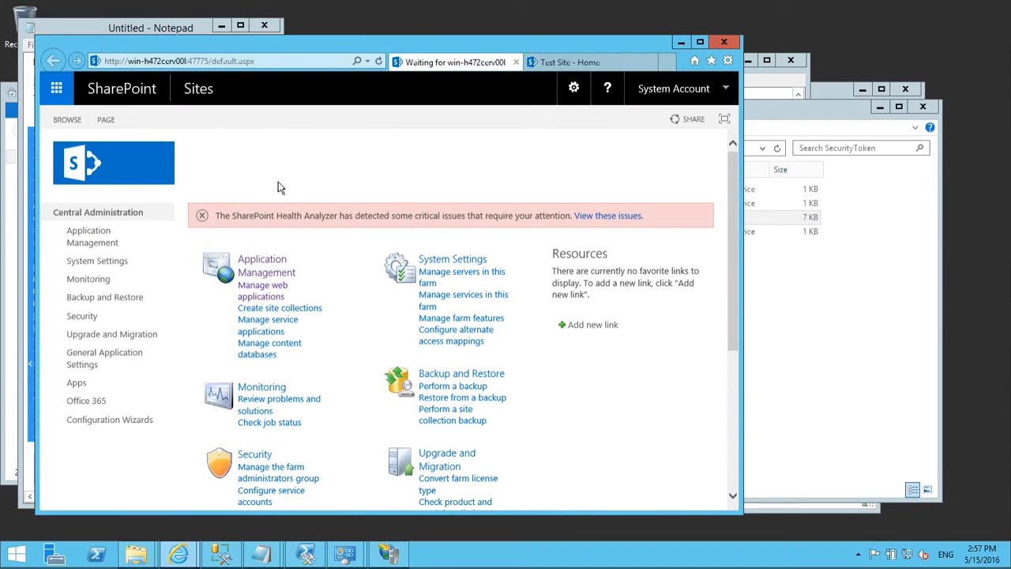
double_click(480, 45)
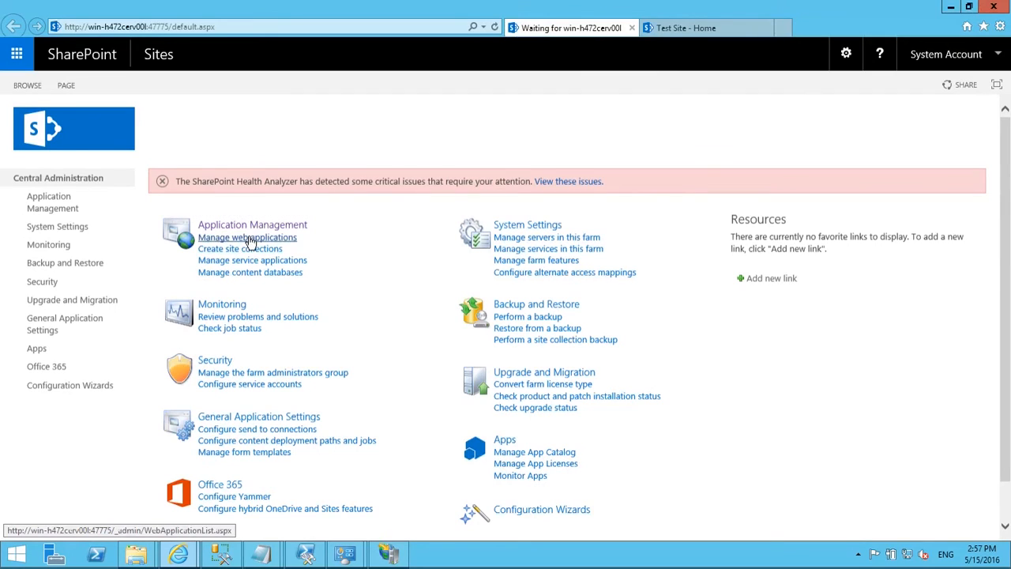
click(247, 237)
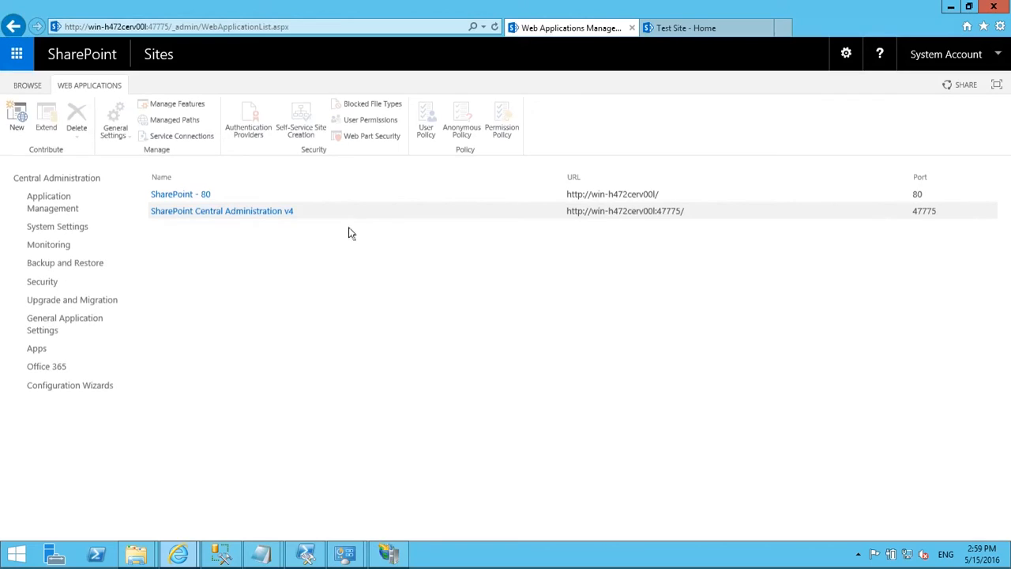
click(196, 197)
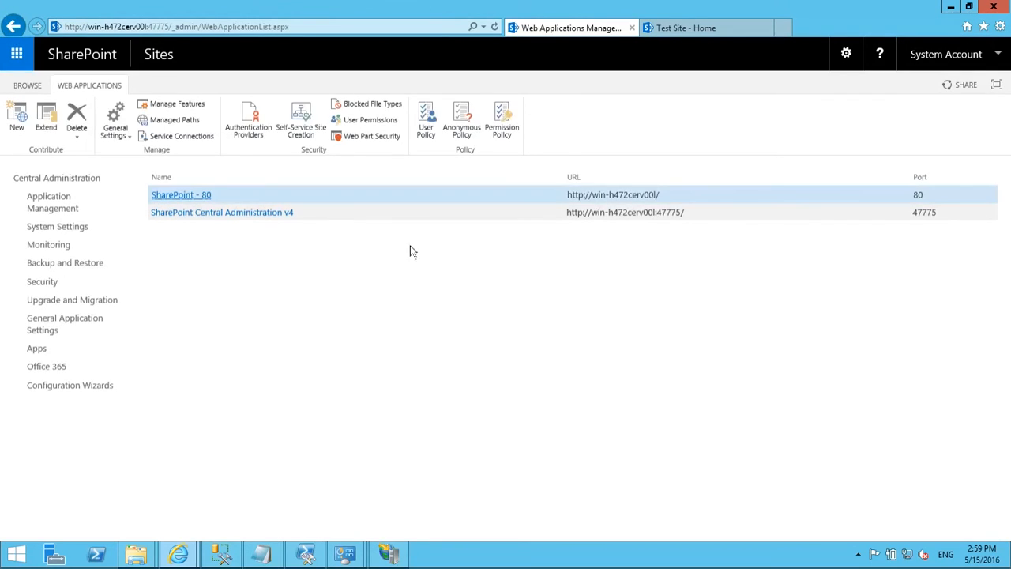
click(251, 130)
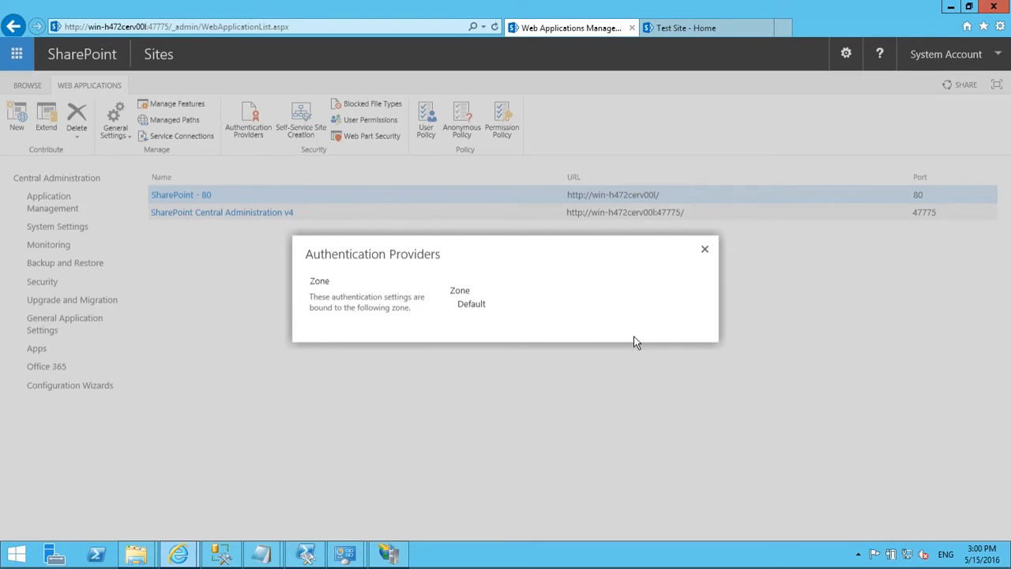
Step: Tick Enable Forms Based Authentication (FBA) for the Default zone and select the Membership provider name box
scroll(648, 363, down, 2)
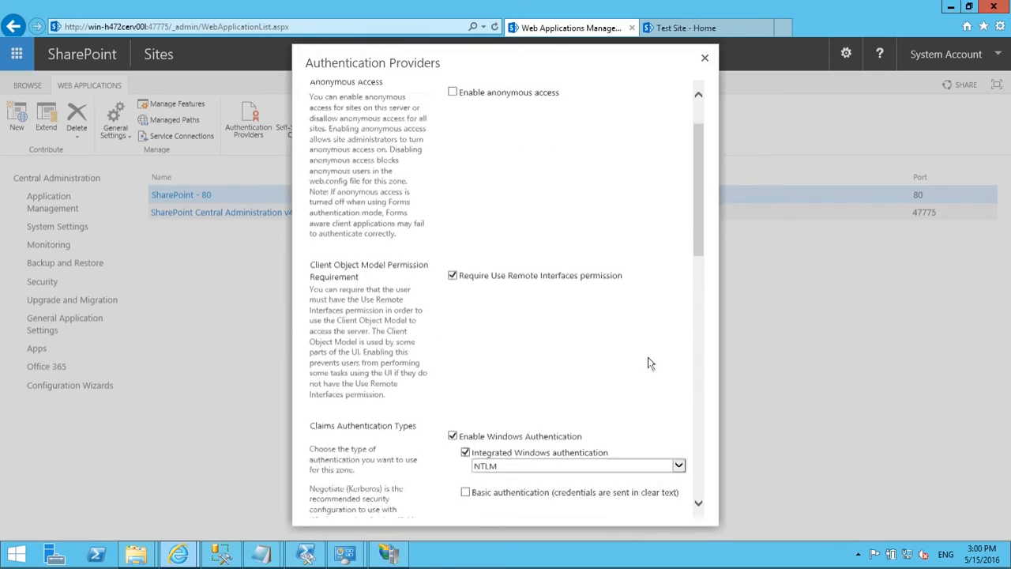
scroll(648, 363, down, 4)
scroll(648, 363, up, 1)
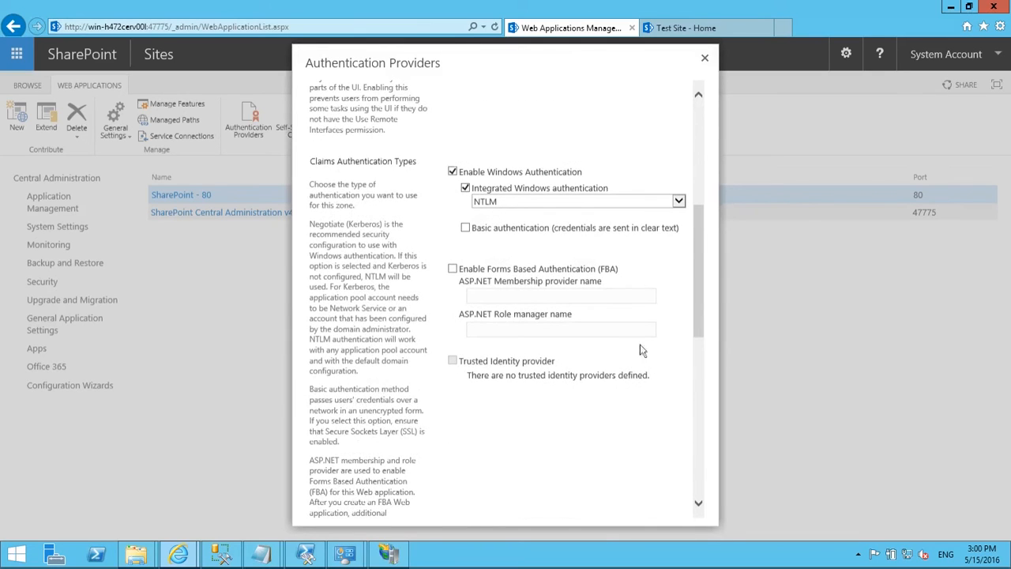
click(453, 271)
click(586, 293)
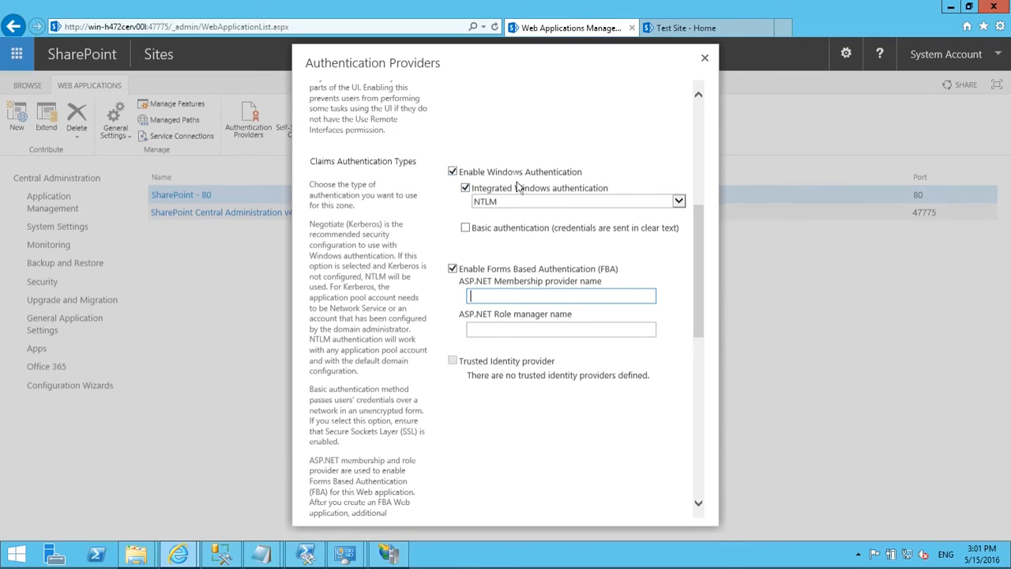
click(148, 28)
click(147, 28)
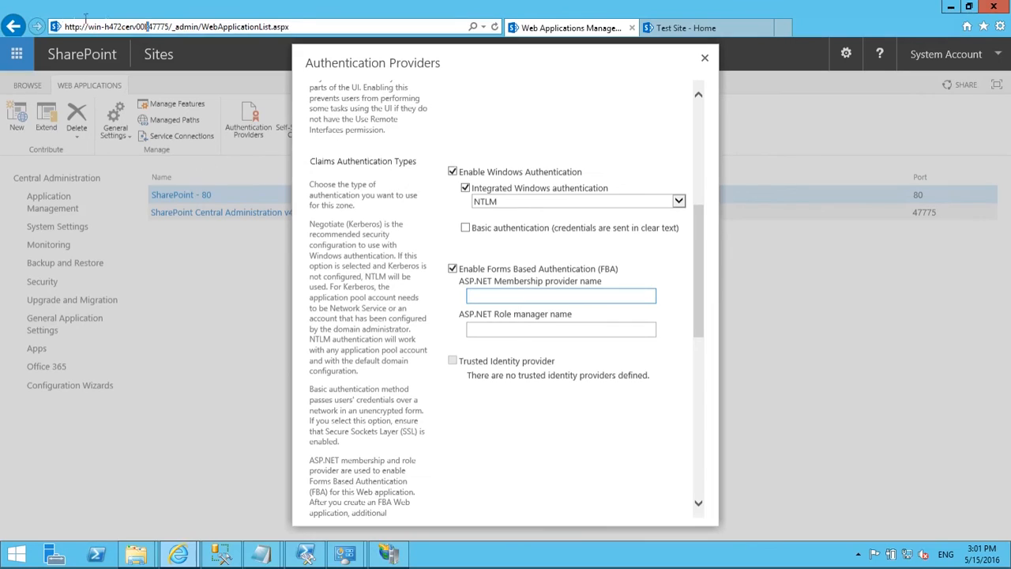
key(shift+Home)
key(ctrl+c)
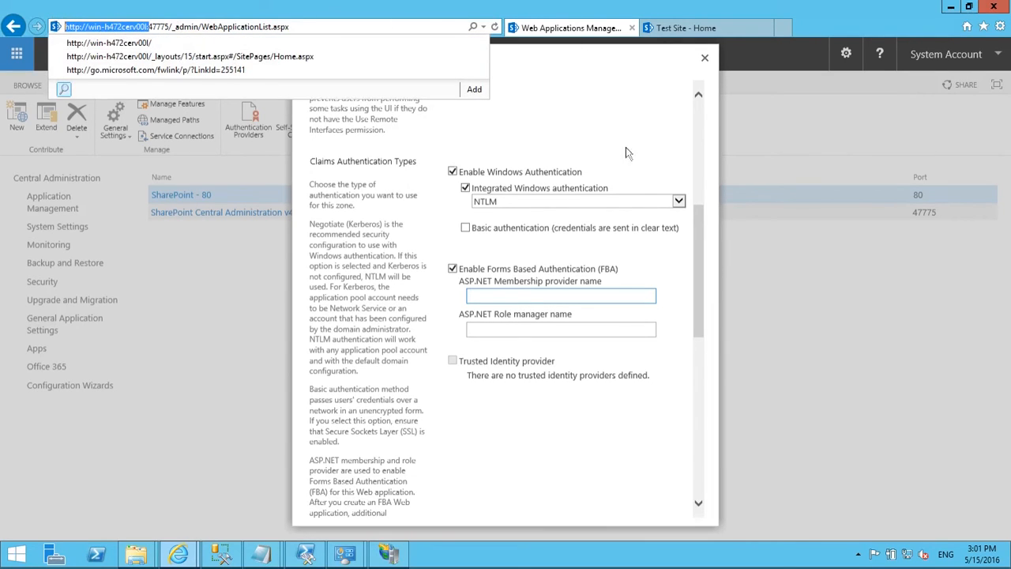
click(708, 142)
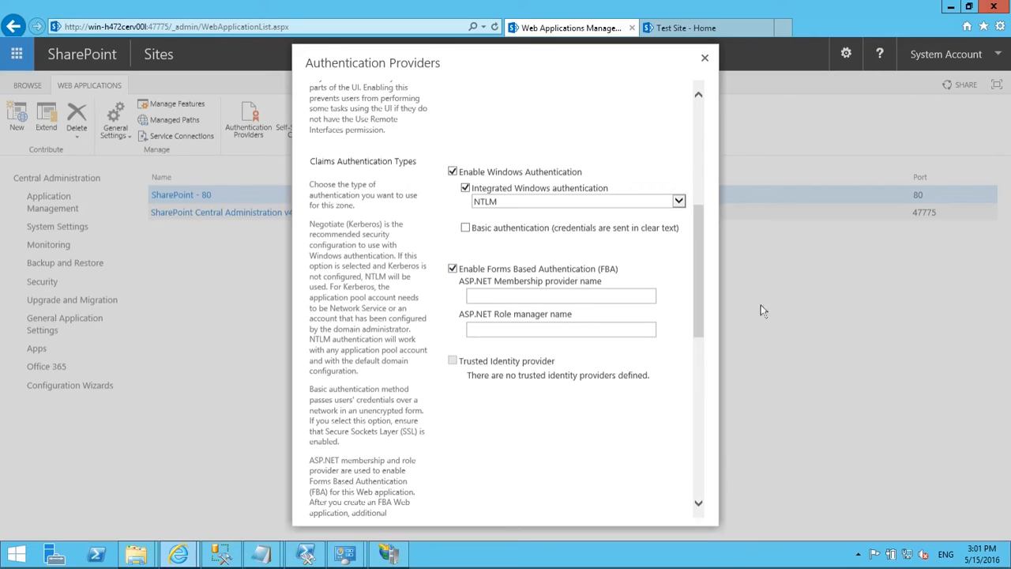
click(563, 298)
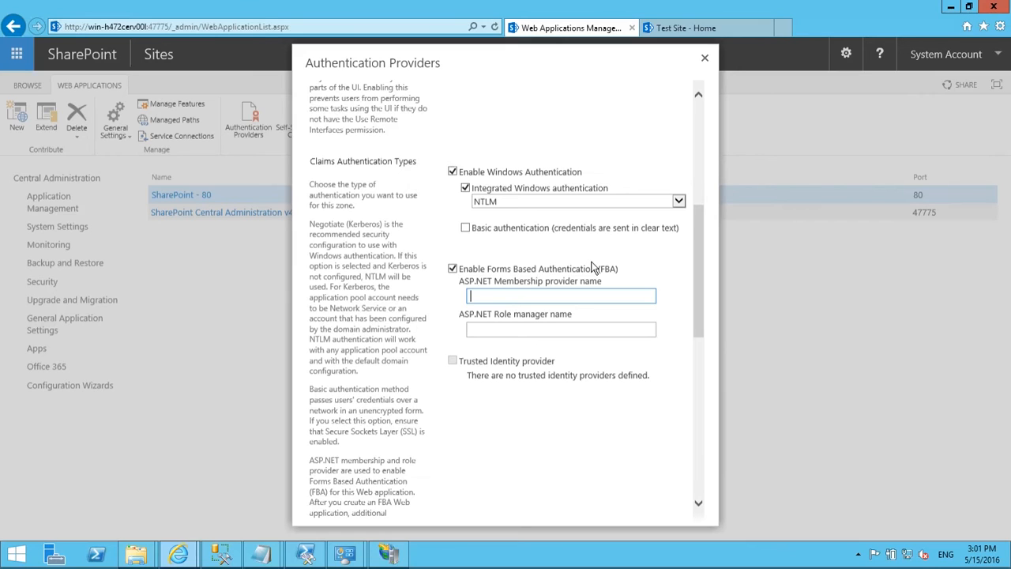
Step: Enter FBAMembershipProvider and FBARoleProvider as the provider names and save the Default zone settings
text(FBAMembershipProvider)
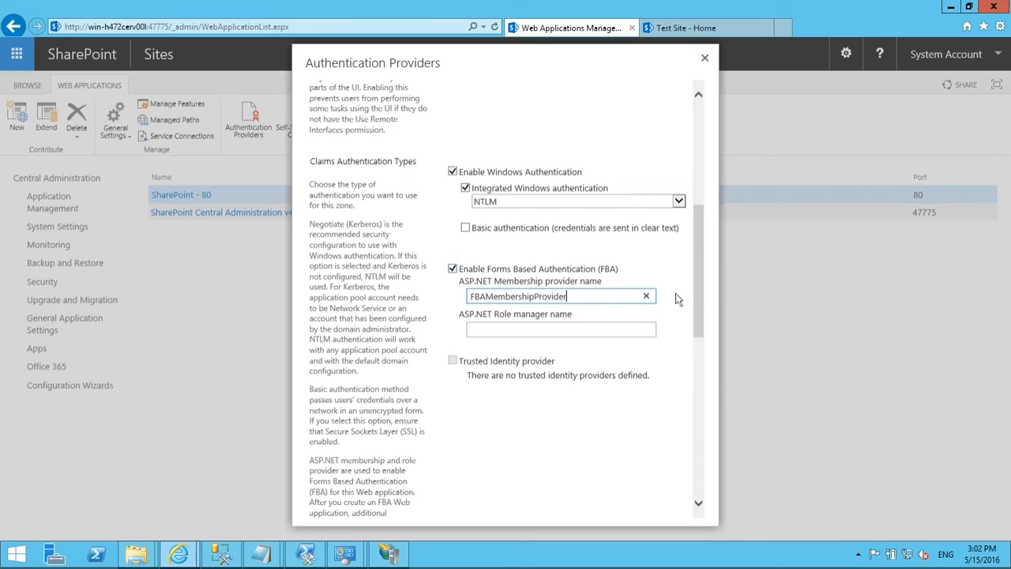
click(529, 331)
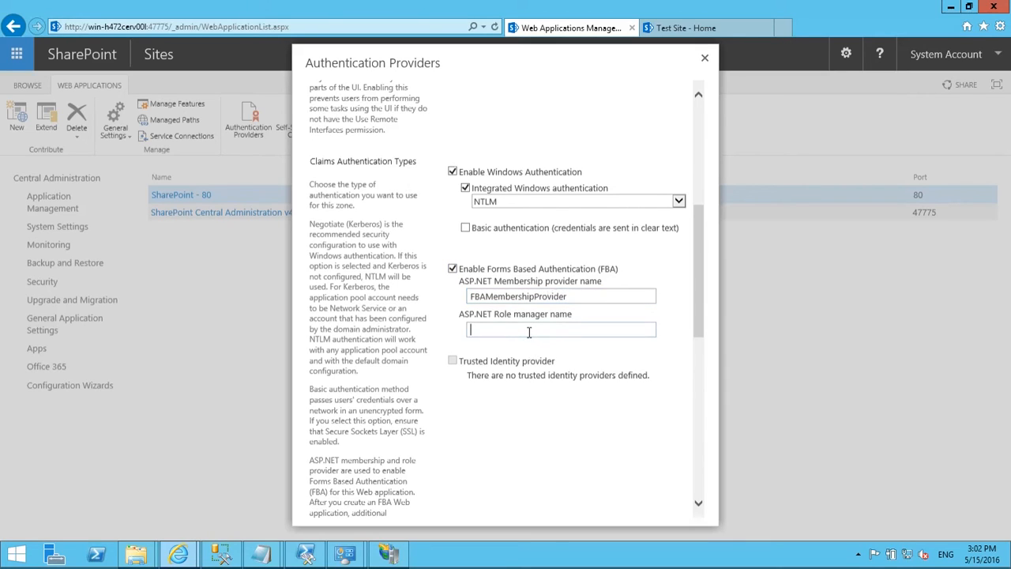
text(FBARoleProvider)
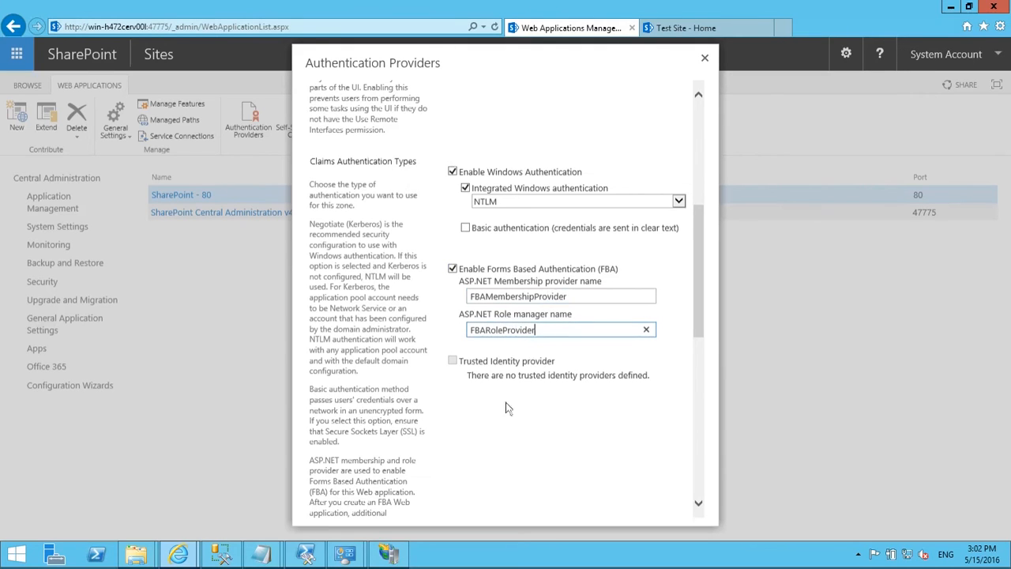
scroll(553, 427, down, 10)
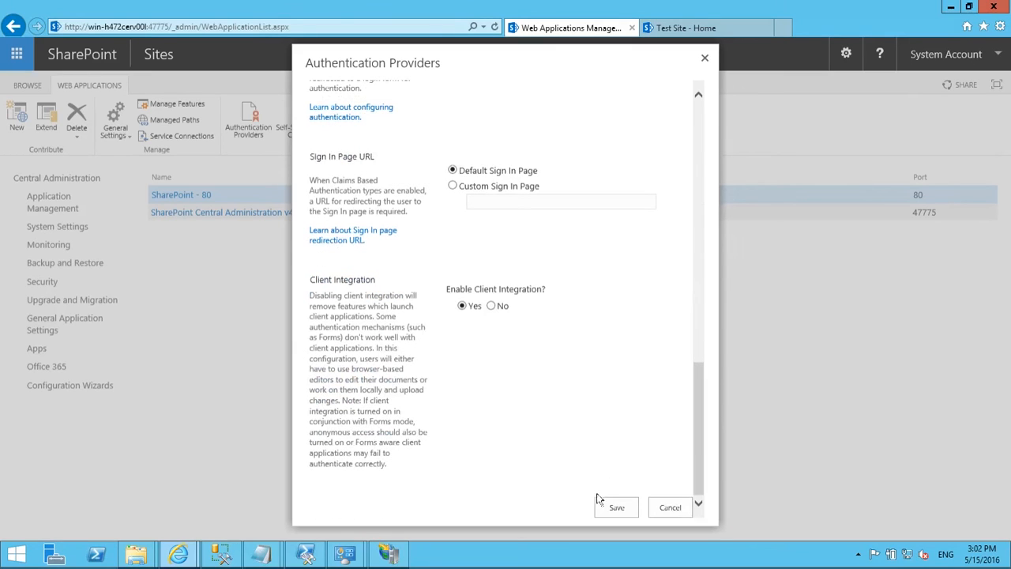
click(617, 509)
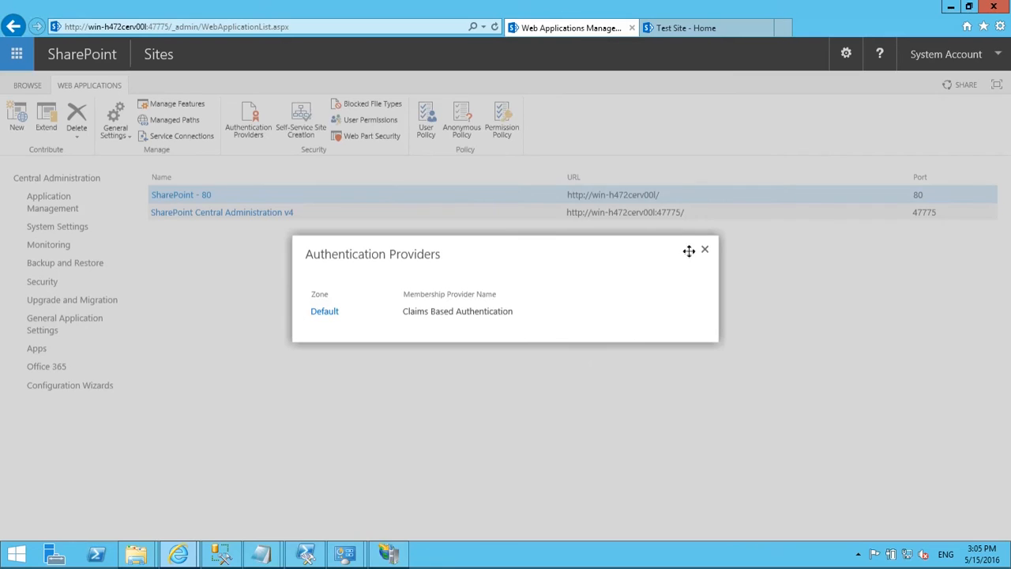
Step: Close the Authentication Providers summary and sign out of the Test Site via the System Account menu
click(705, 253)
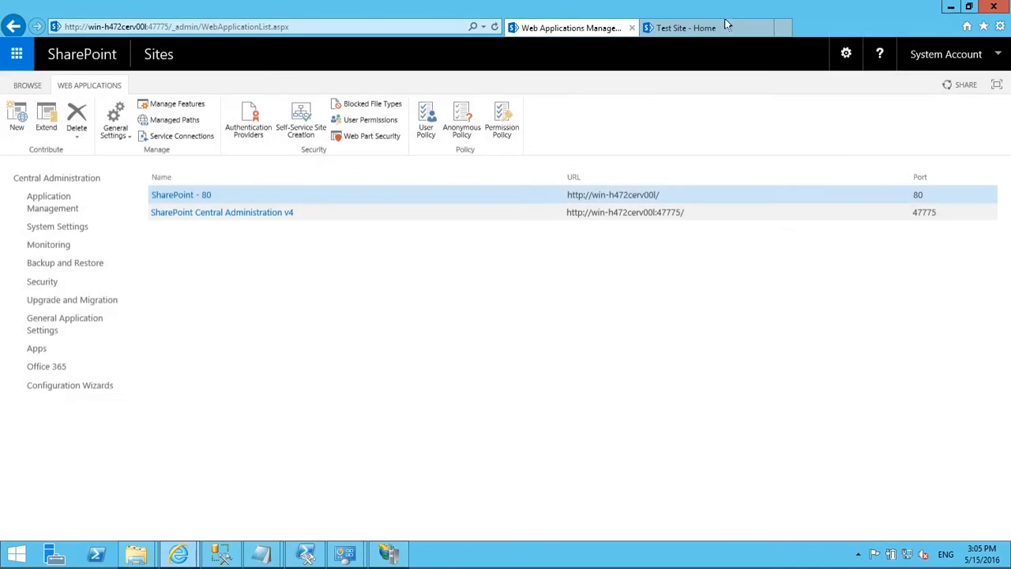
click(677, 26)
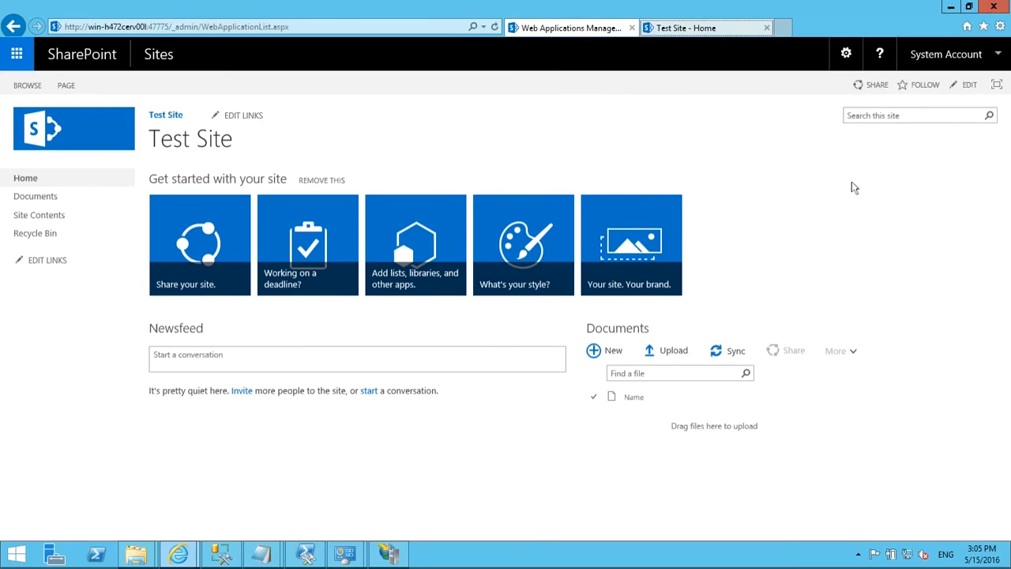
click(993, 57)
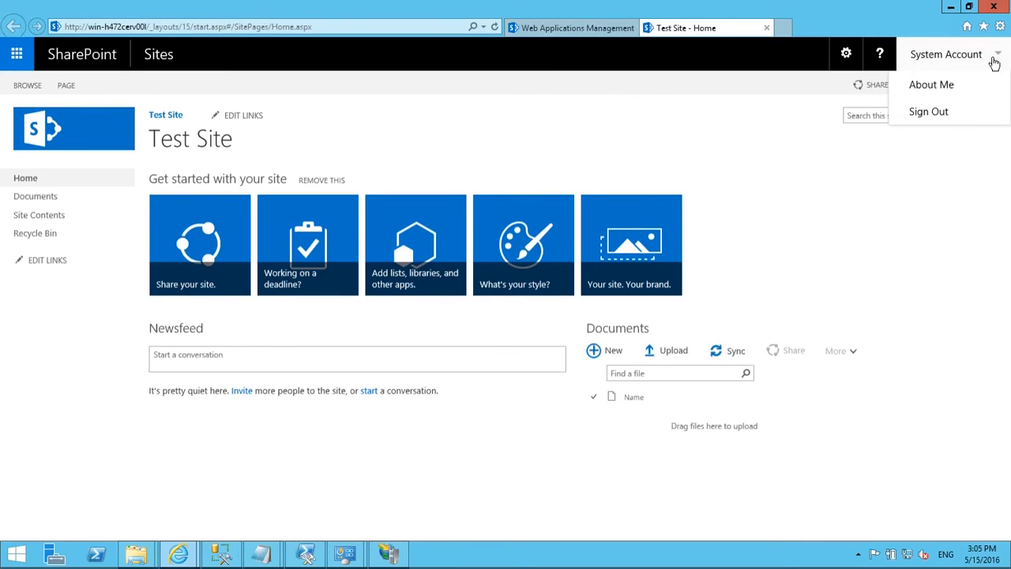
click(944, 115)
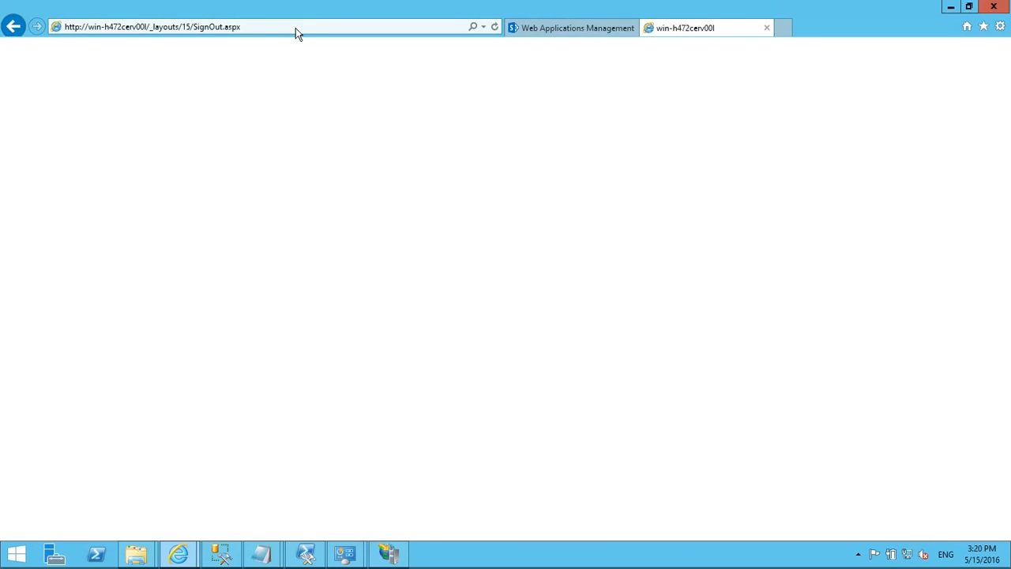
Step: Reload the sign-out page and select the host part of its address
click(295, 30)
key(Return)
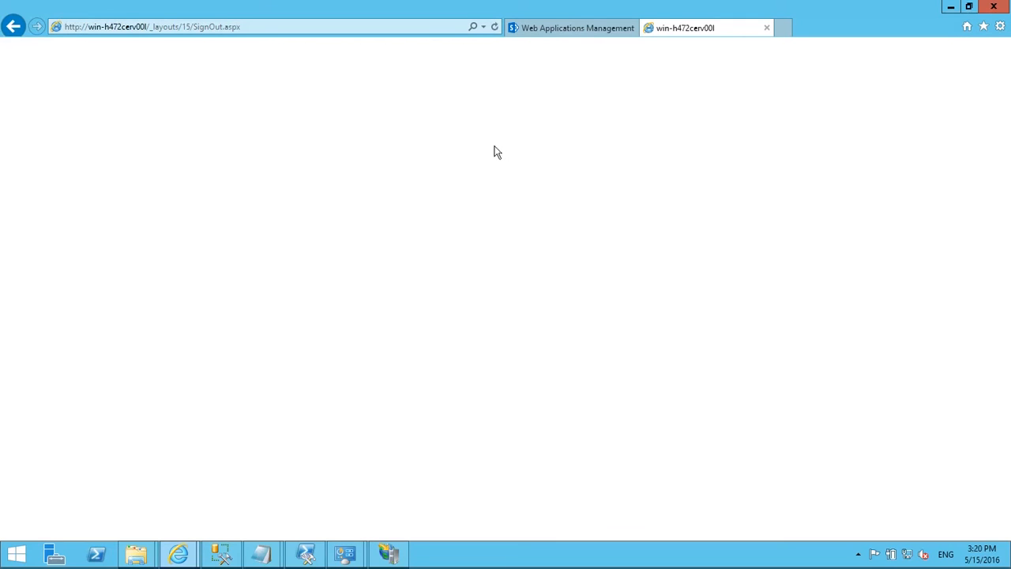
click(148, 26)
click(148, 26)
drag(148, 26, 48, 24)
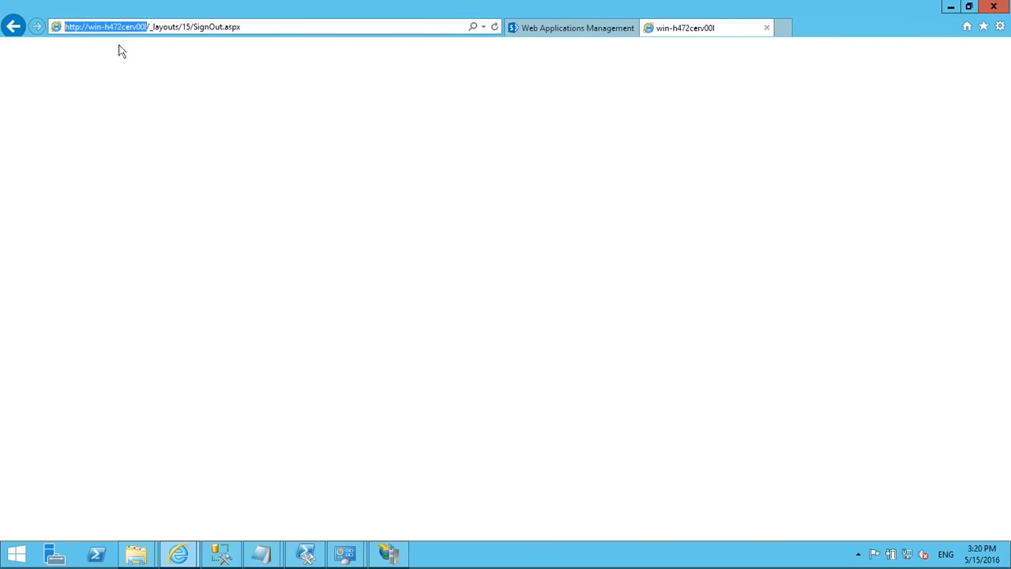
Step: Open an InPrivate Browsing window and dismiss the blocked-content security warning
click(1000, 26)
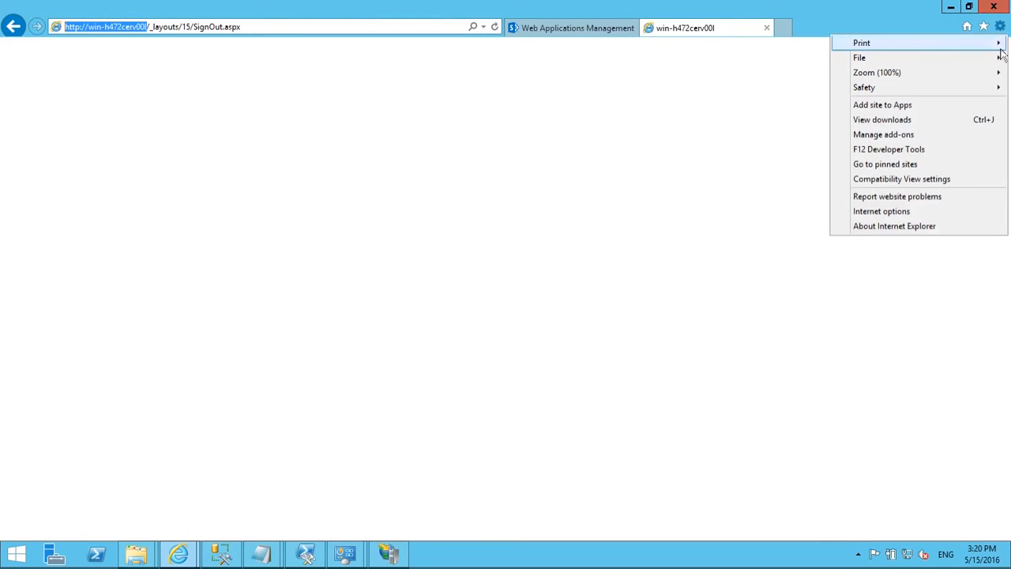
mouse_move(1002, 60)
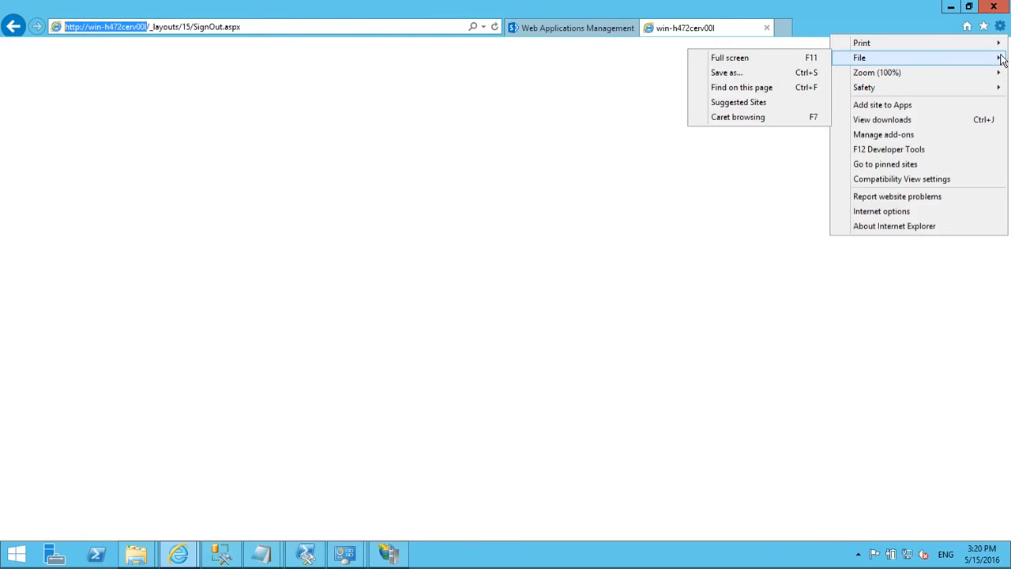
mouse_move(964, 89)
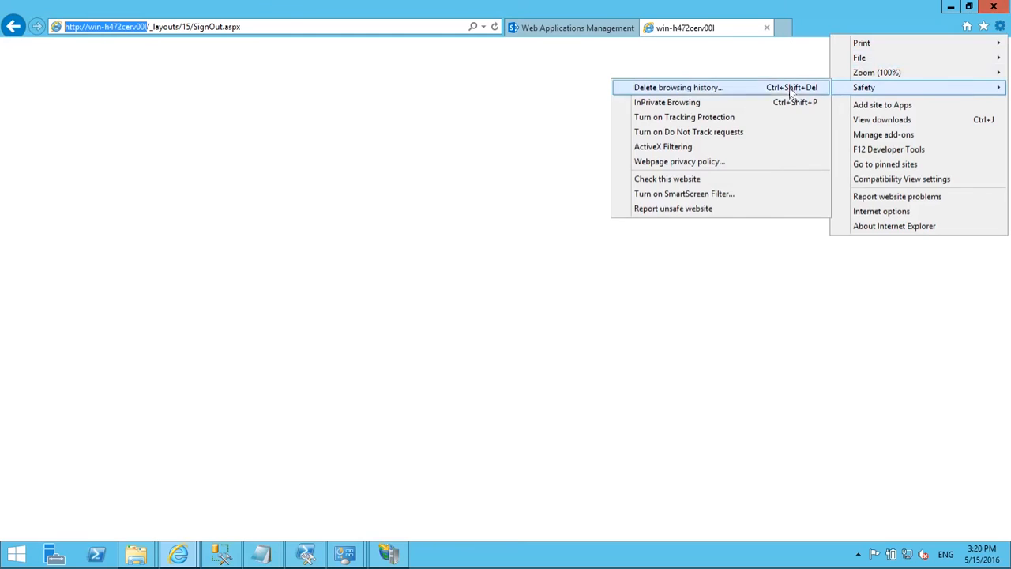
click(698, 110)
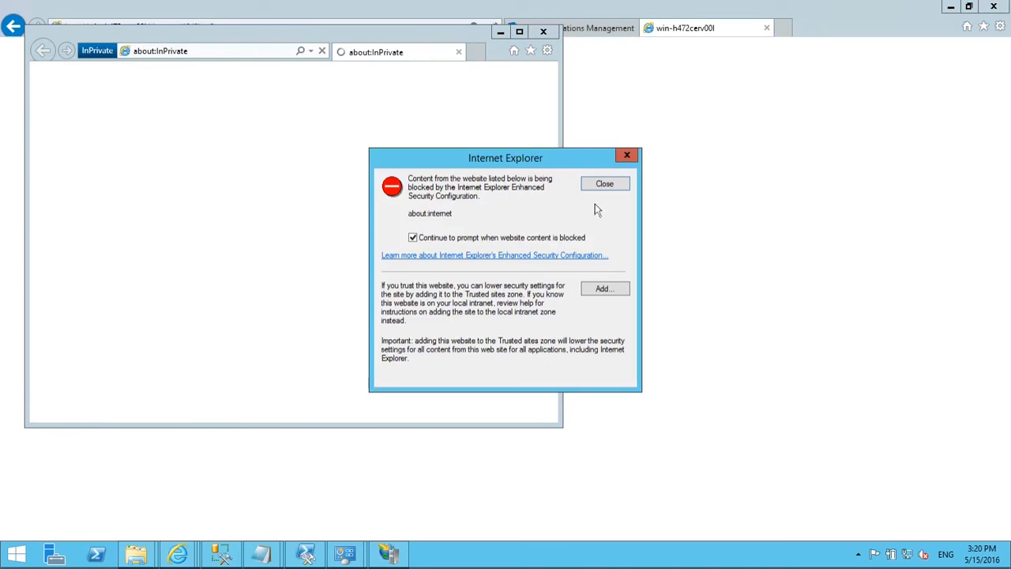
click(607, 183)
Step: Load the pasted SharePoint site address and choose Forms Authentication as the credential type
click(221, 53)
key(ctrl+v)
key(Return)
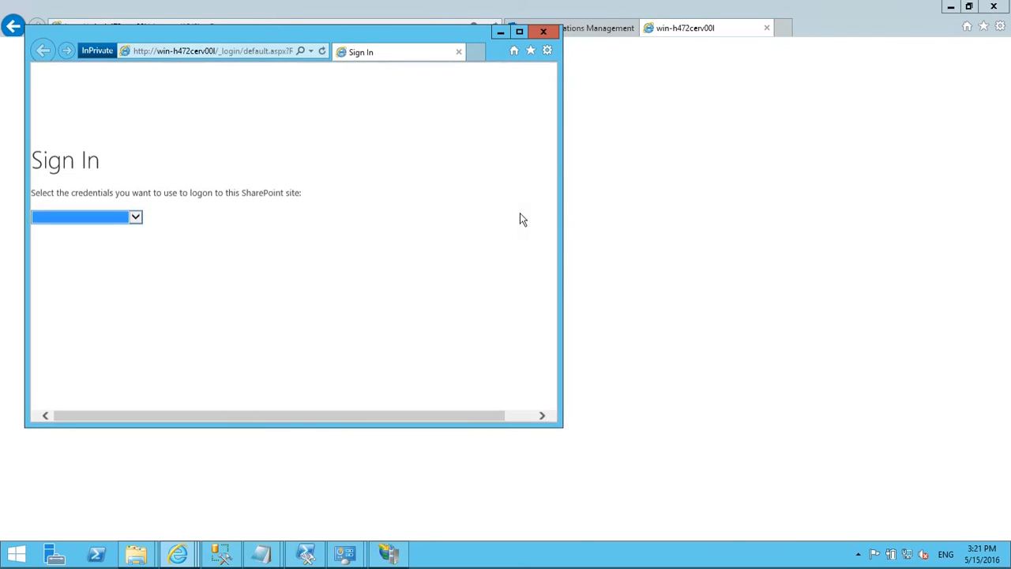
click(137, 219)
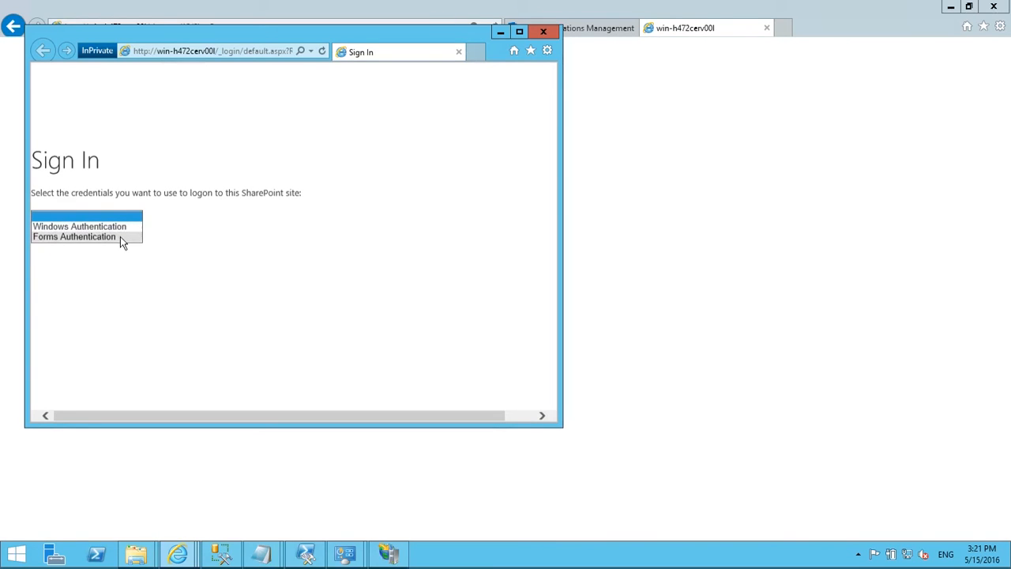
click(120, 236)
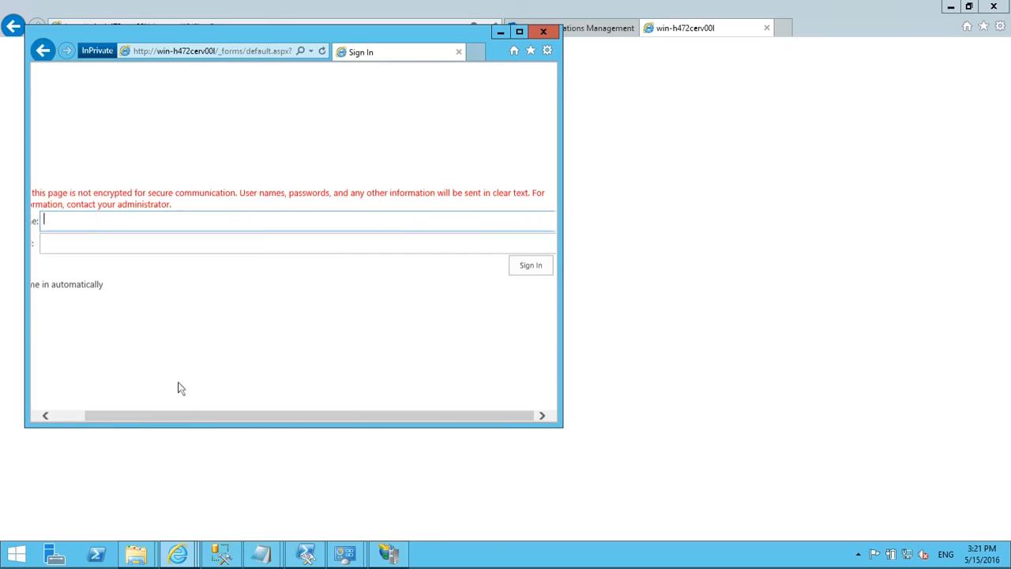
Step: Go back, choose Windows Authentication, and sign in as administrator with the account password
click(522, 33)
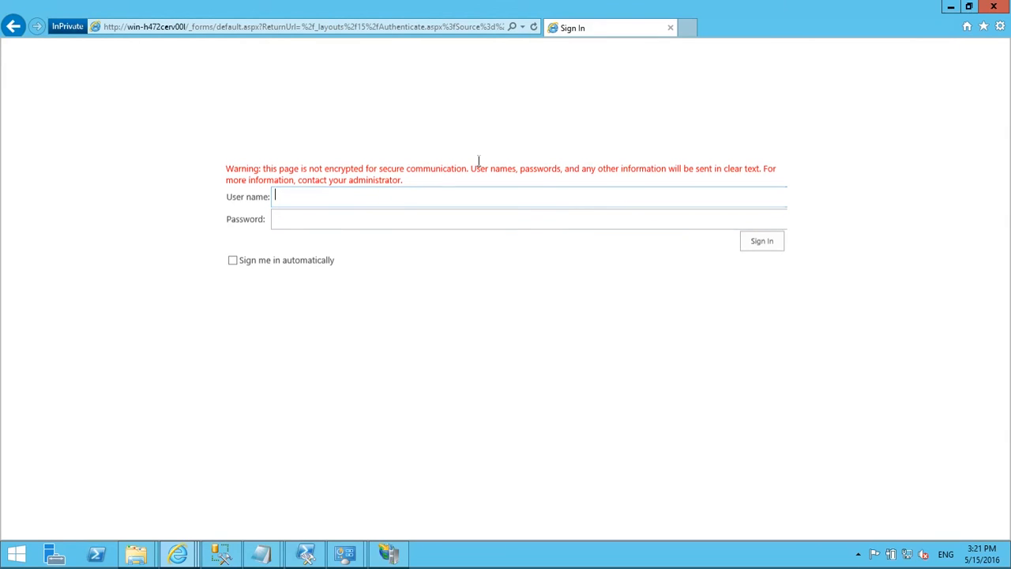
click(15, 26)
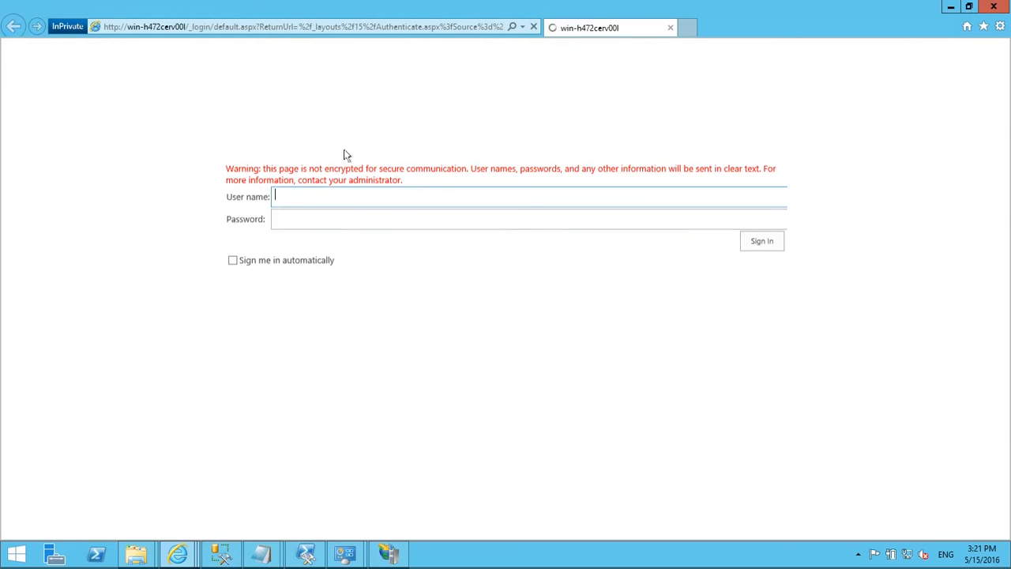
click(330, 194)
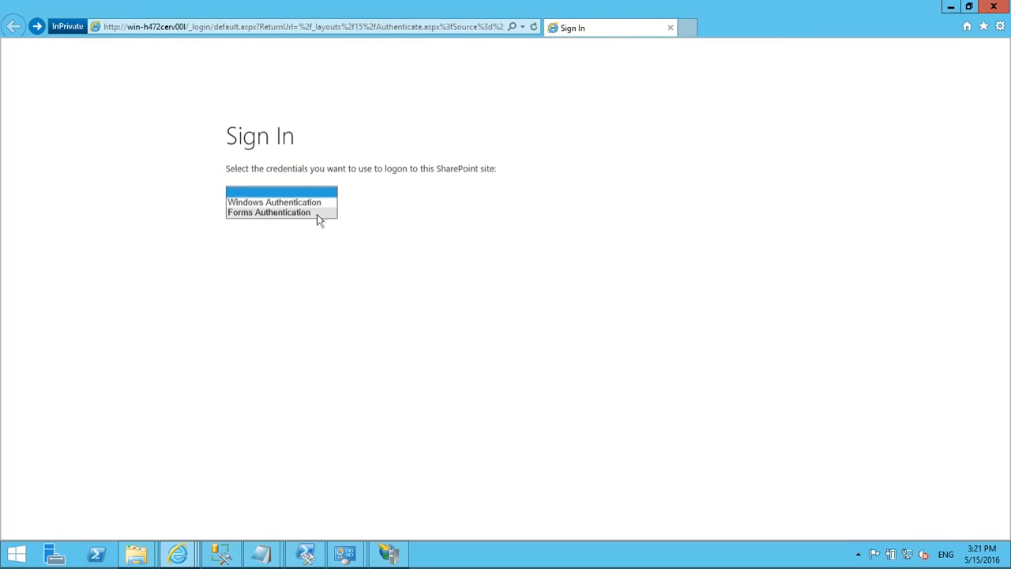
click(307, 202)
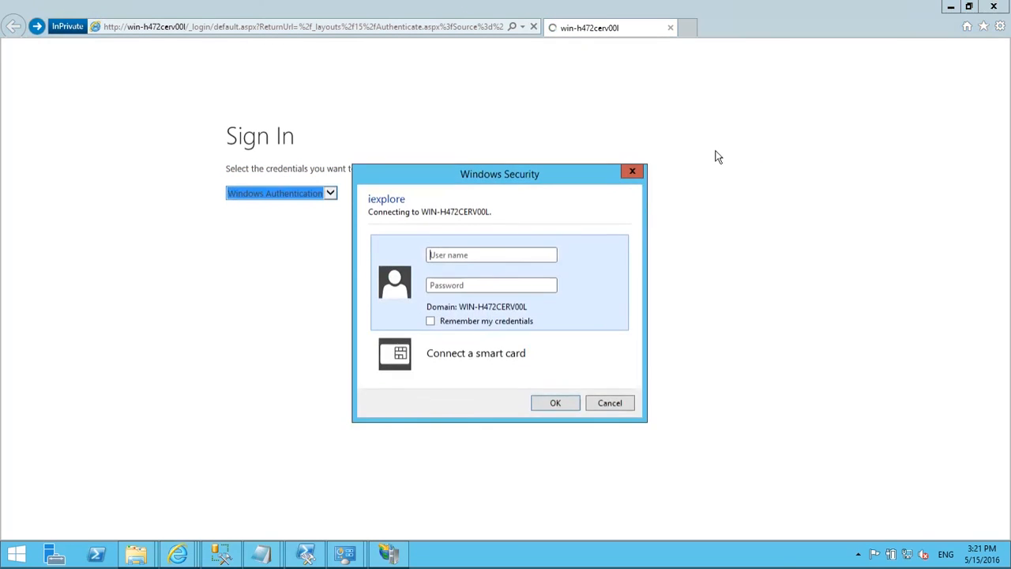
text(administrator)
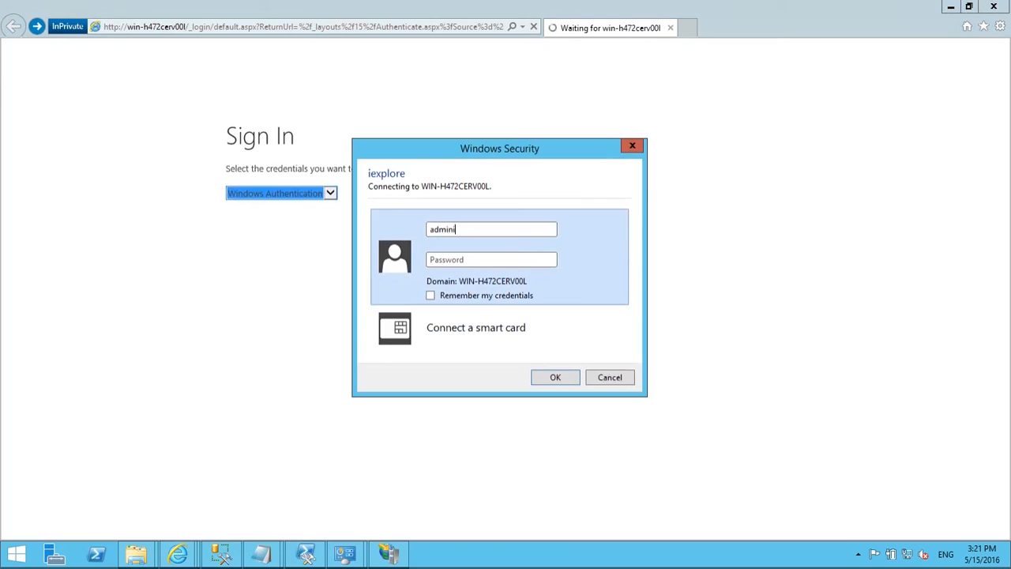
key(Tab)
text(pass@word1)
key(Return)
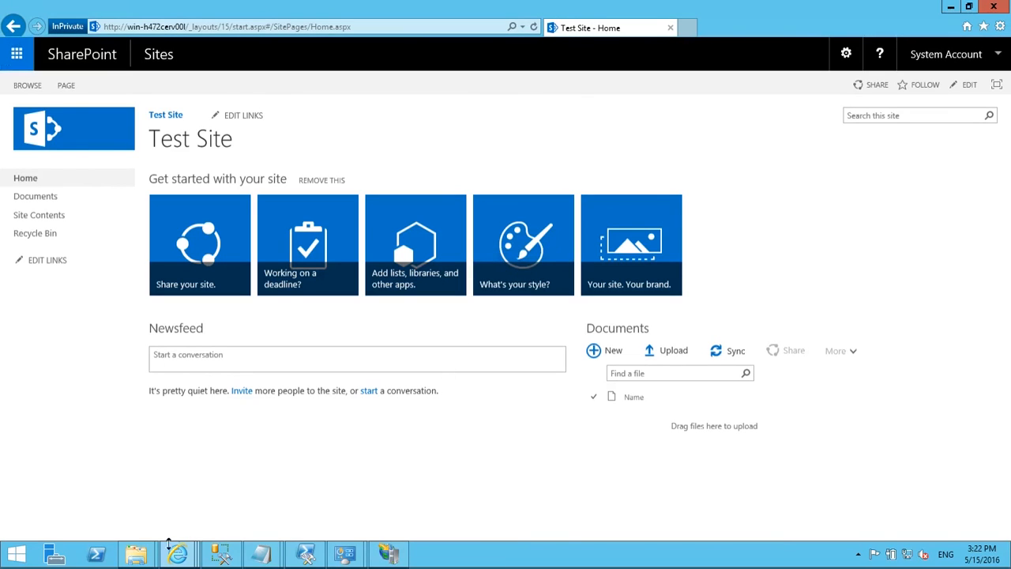
Step: Open C:\Deploy in File Explorer, select the Deploy script, and launch the SharePoint Management Shell
mouse_move(148, 559)
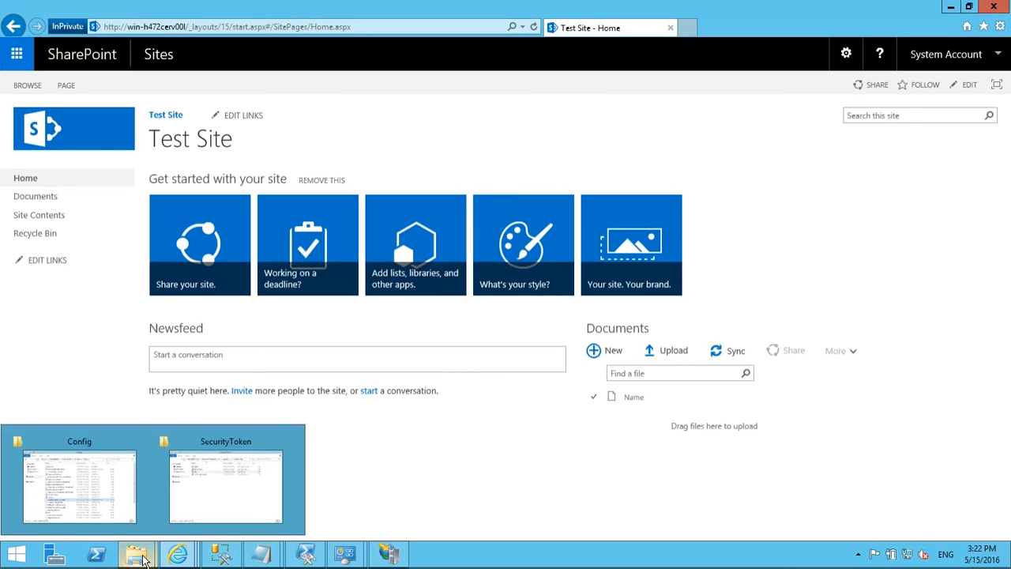
click(213, 508)
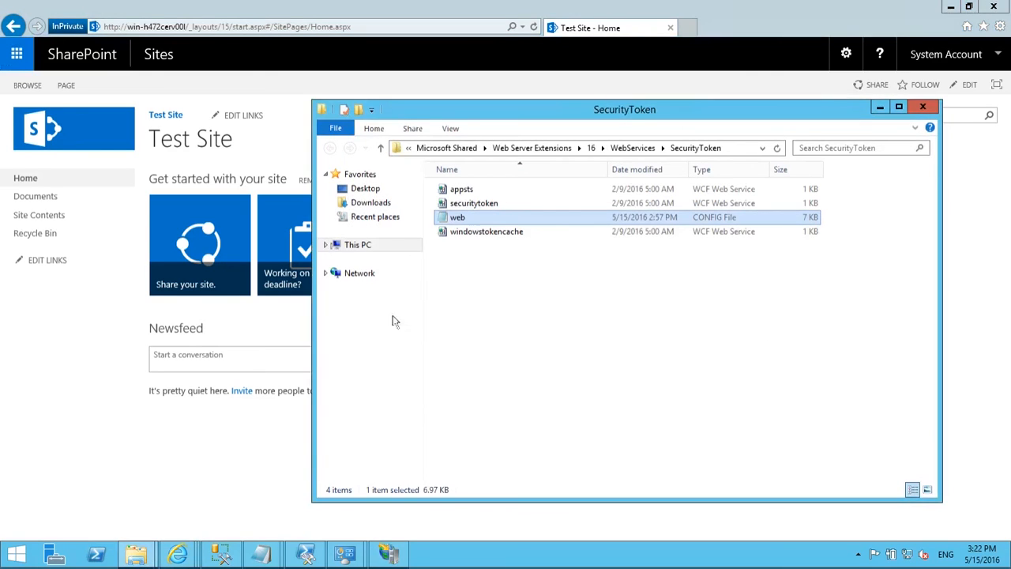
click(372, 247)
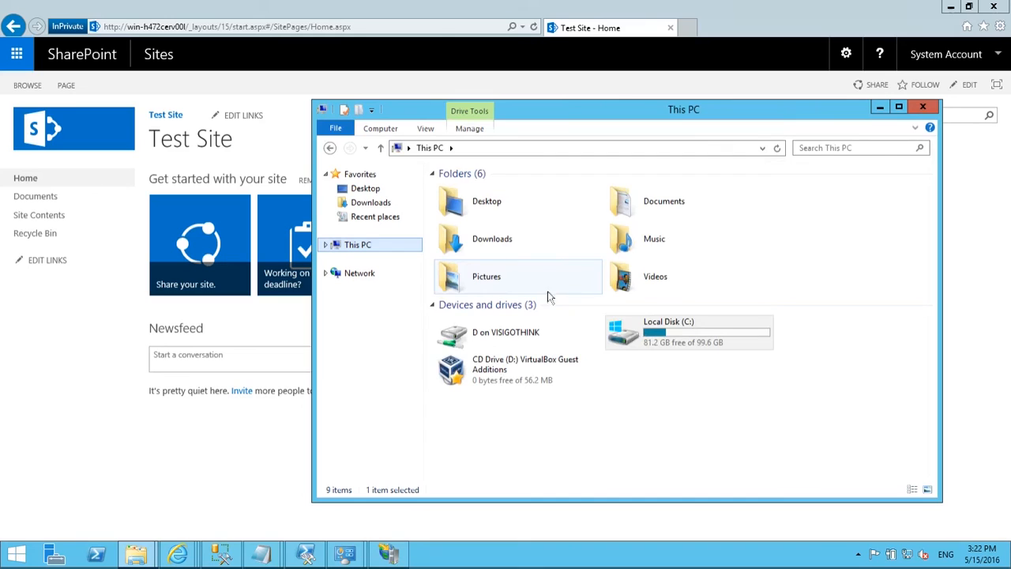
double_click(694, 328)
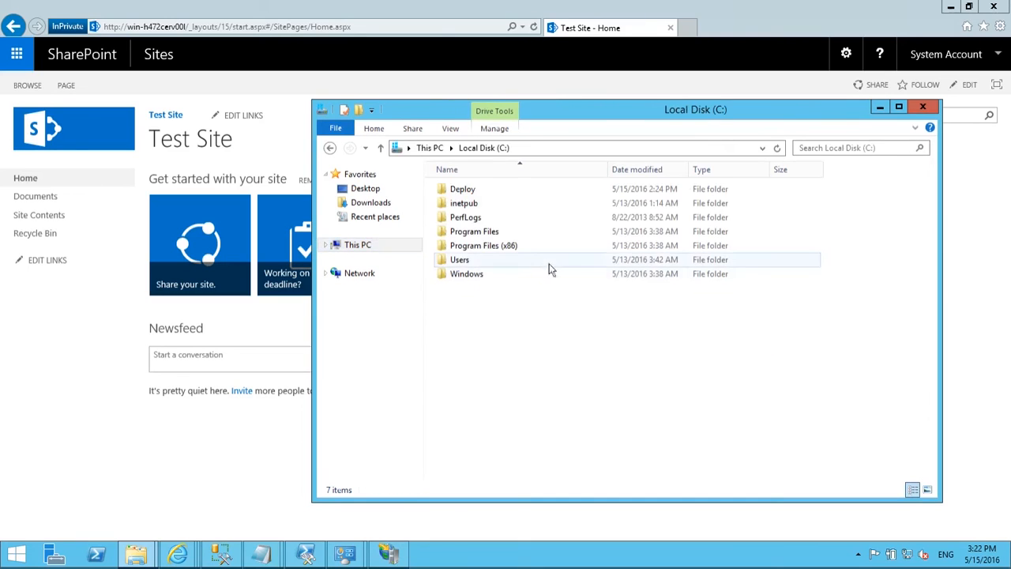
double_click(490, 189)
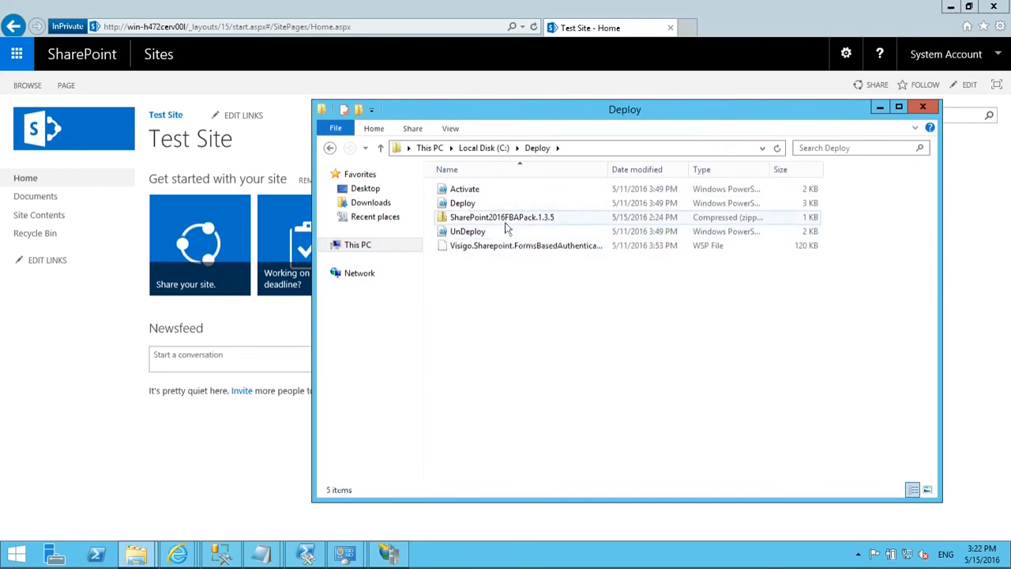
click(506, 218)
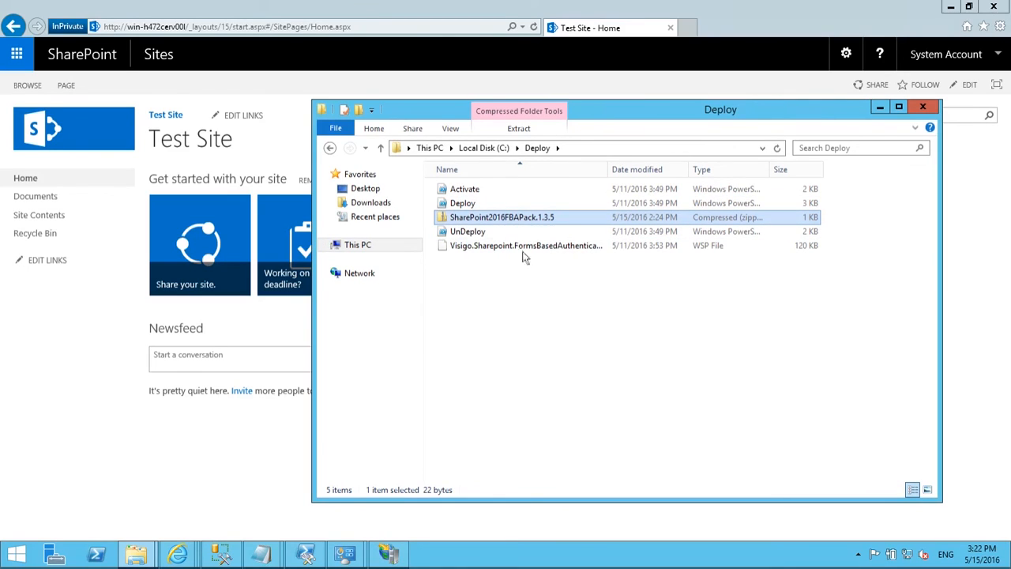
click(498, 203)
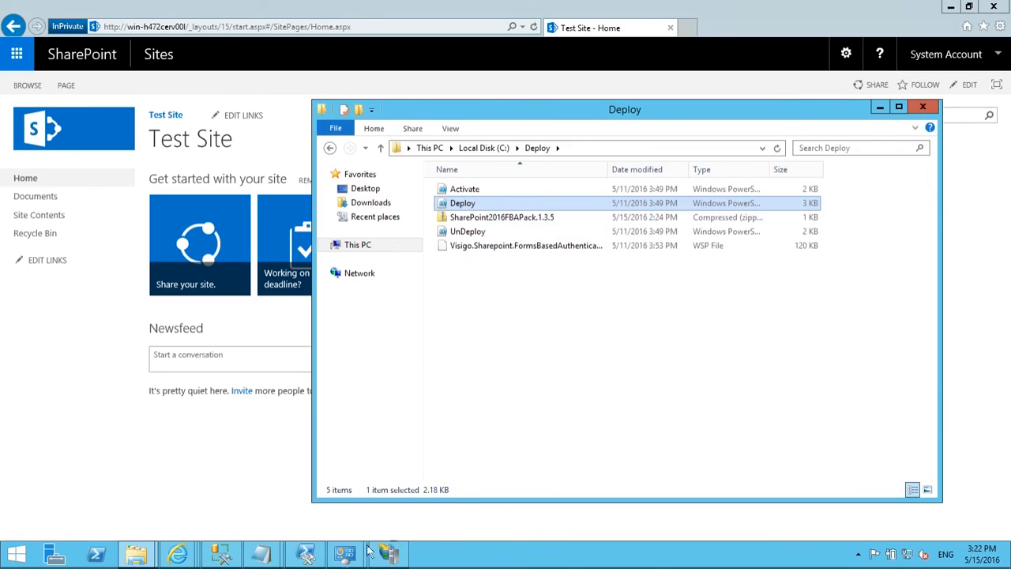
click(310, 556)
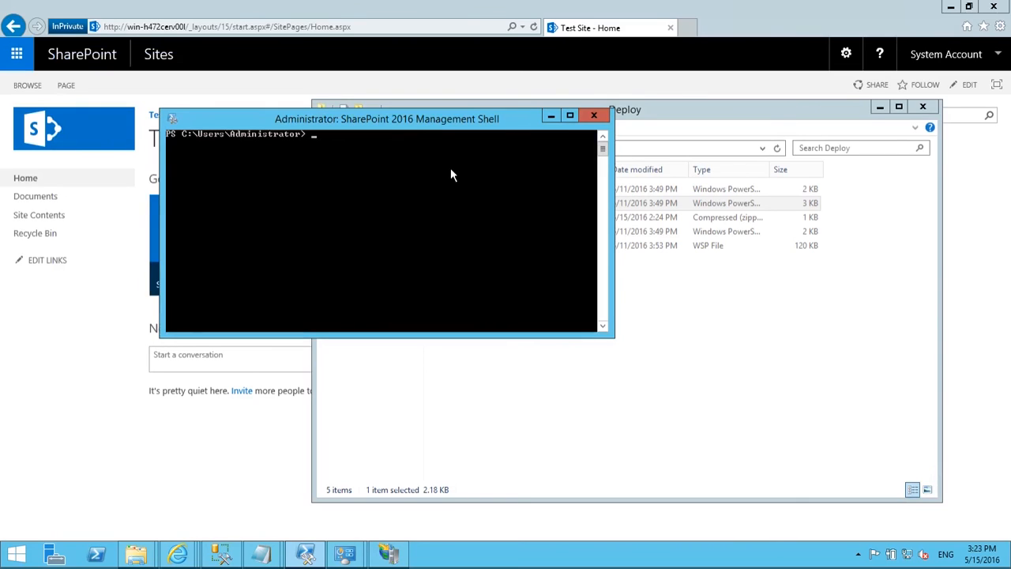
Step: Change the shell's directory to C:\deploy with cd \ and cd deploy
text(cd \)
key(Return)
text(cd deploy)
key(Return)
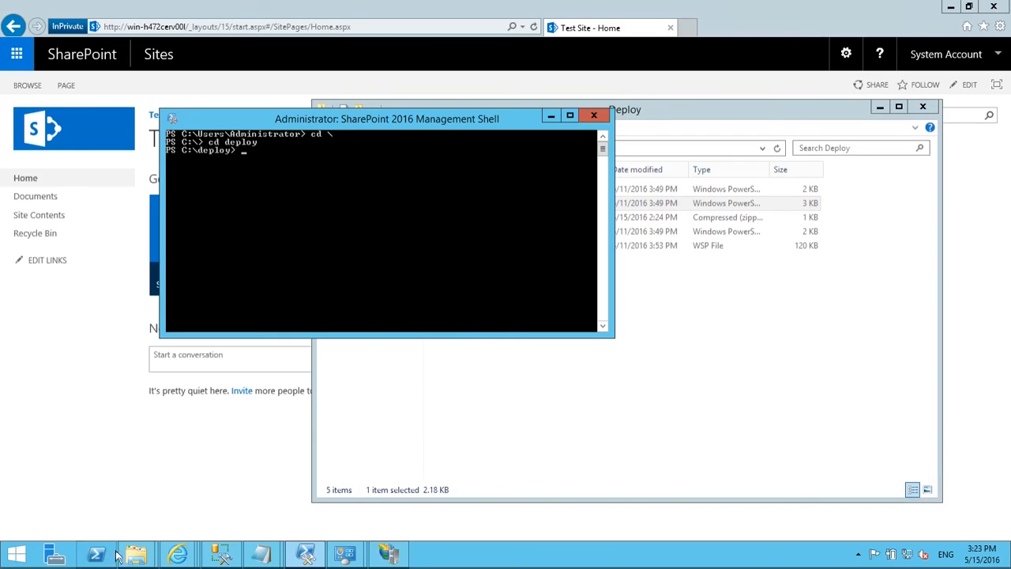
Step: Copy the .\deploy command line from the Untitled Notepad notes
click(274, 563)
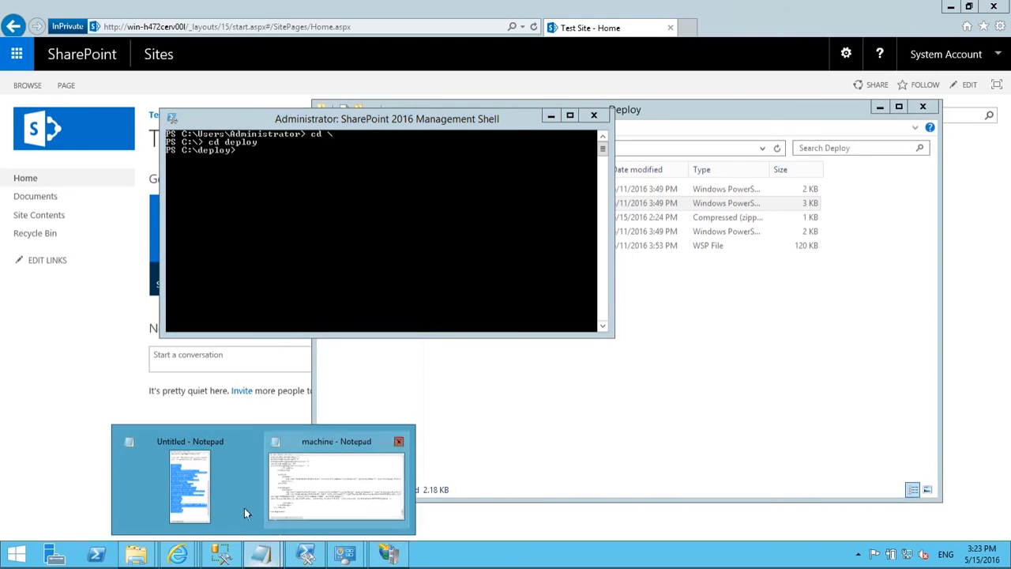
click(193, 494)
scroll(207, 215, down, 1)
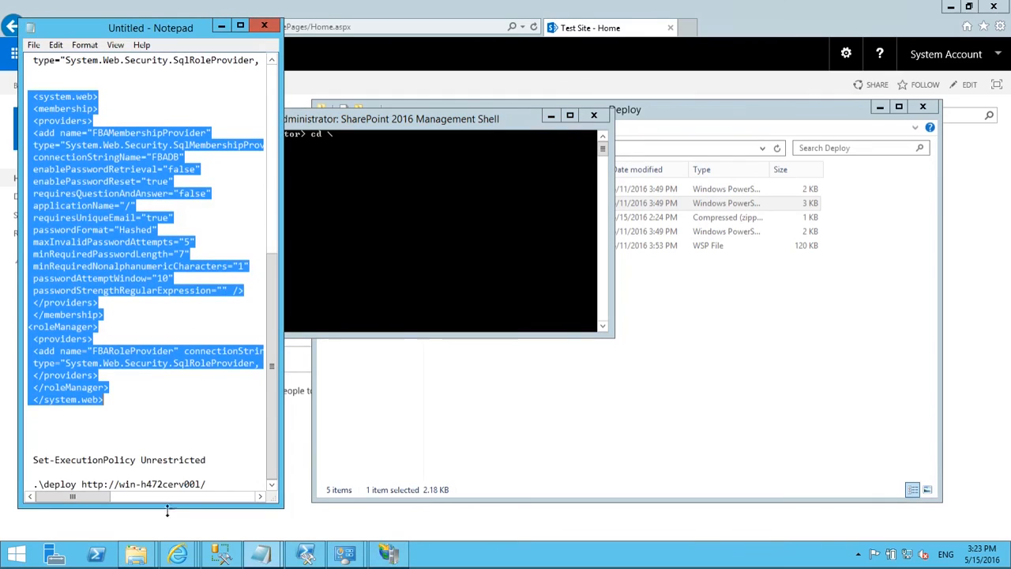
click(211, 484)
drag(211, 484, 36, 486)
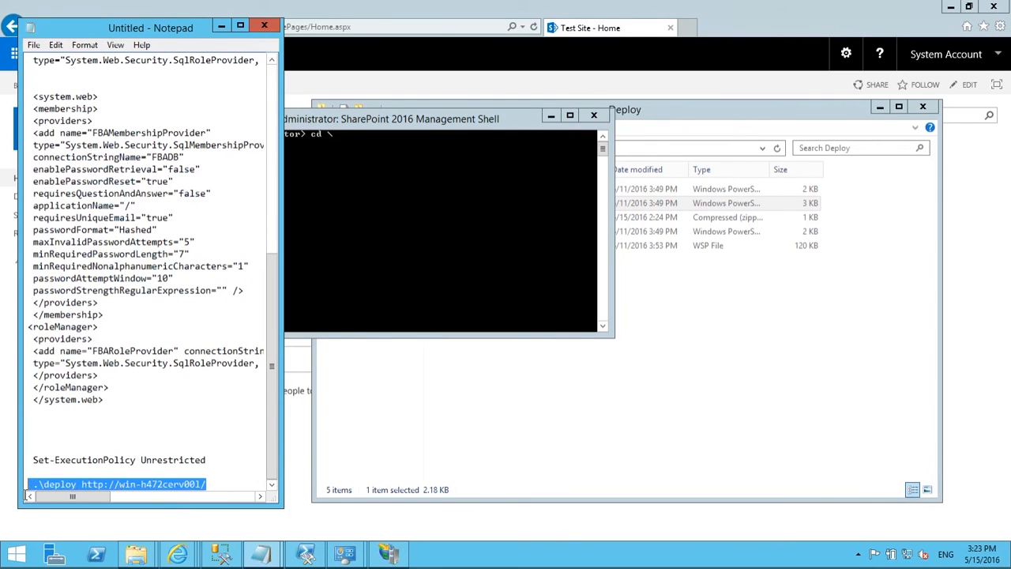
right_click(53, 485)
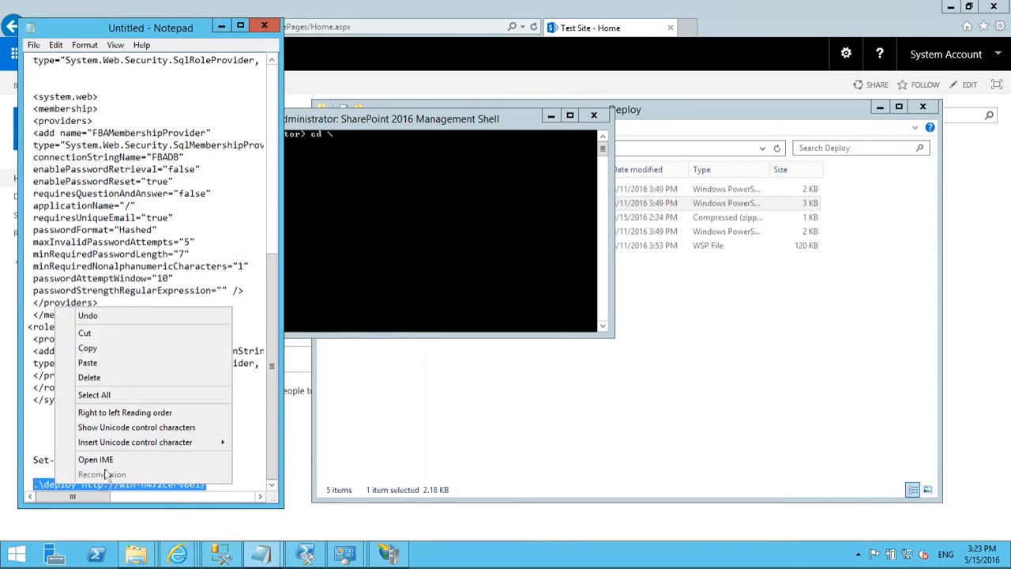
click(115, 348)
Step: Paste .\deploy at the Management Shell prompt and run it
click(444, 199)
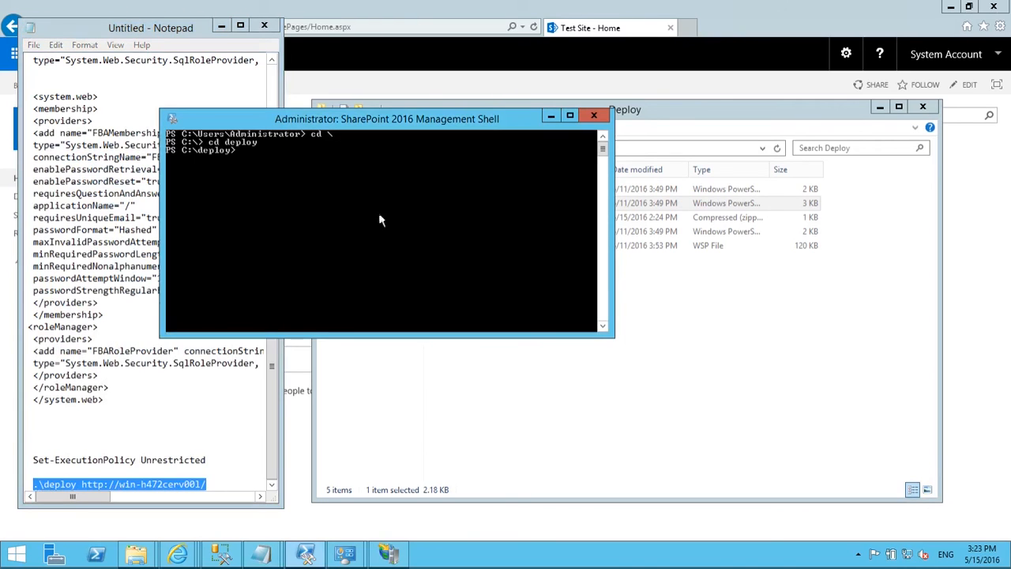
right_click(348, 199)
click(385, 234)
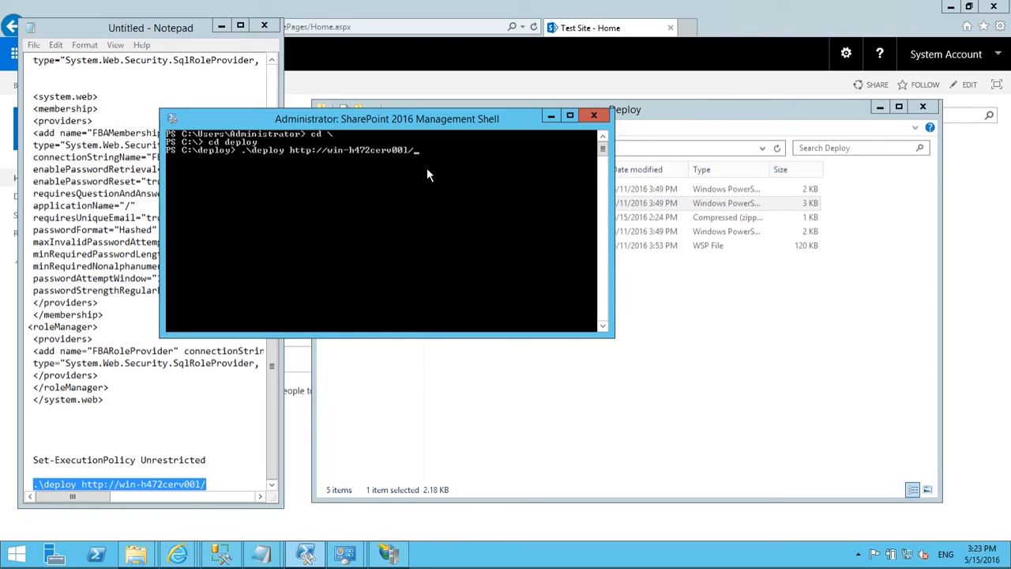
key(Return)
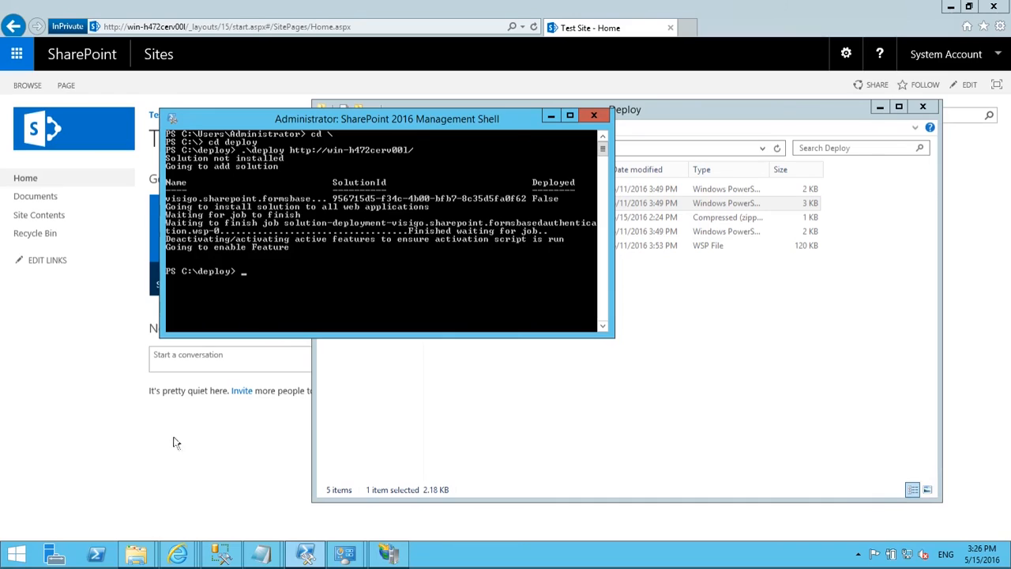
Step: From the Test Site's gear menu, go to Site settings and open FBA User Management
click(249, 451)
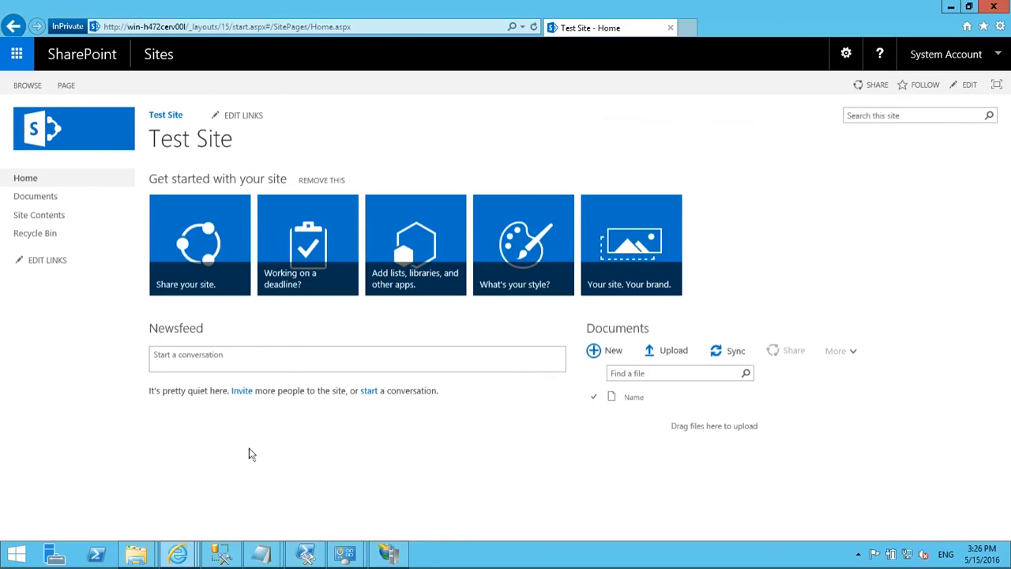
click(999, 59)
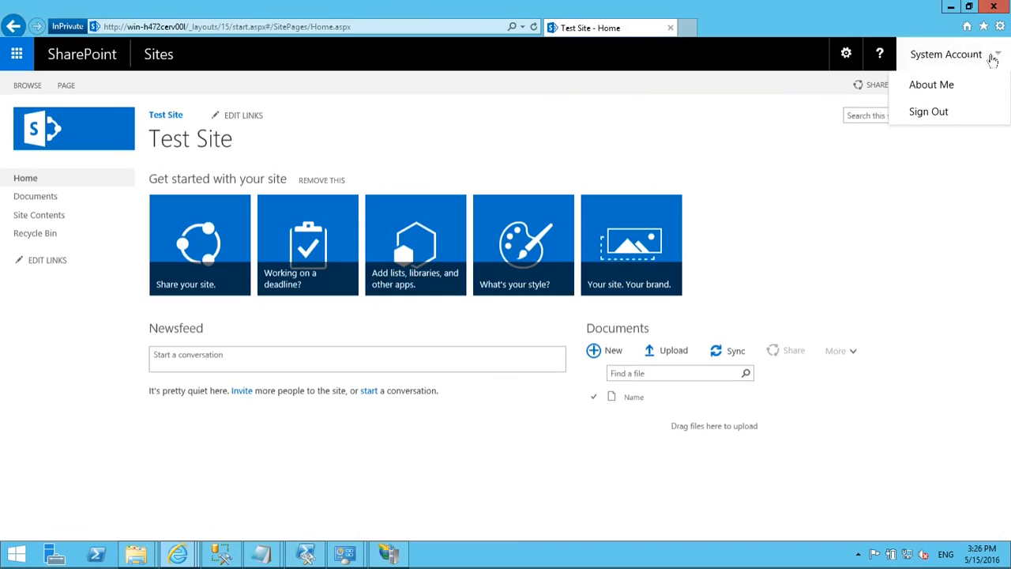
click(847, 57)
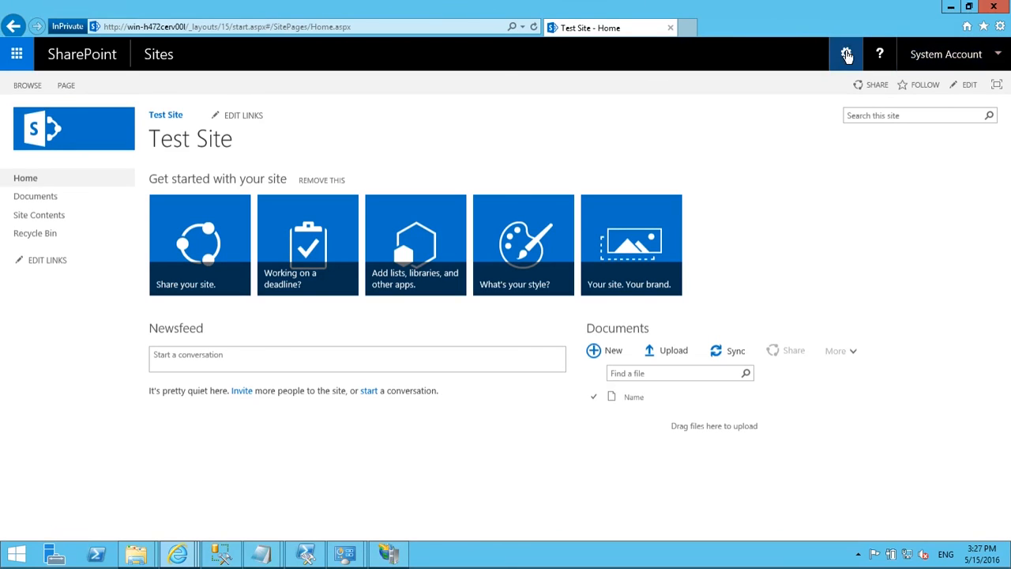
click(846, 55)
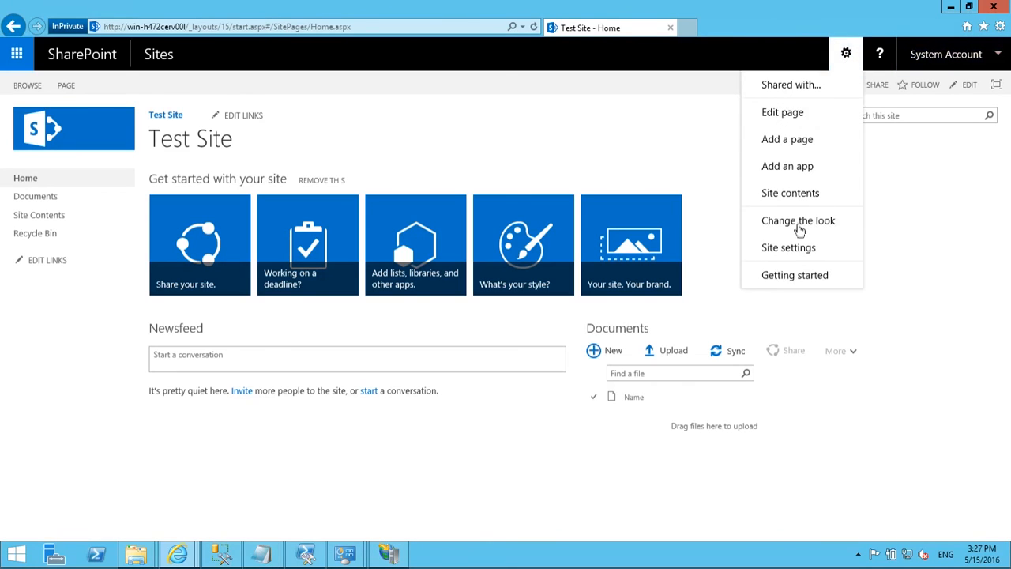
click(802, 251)
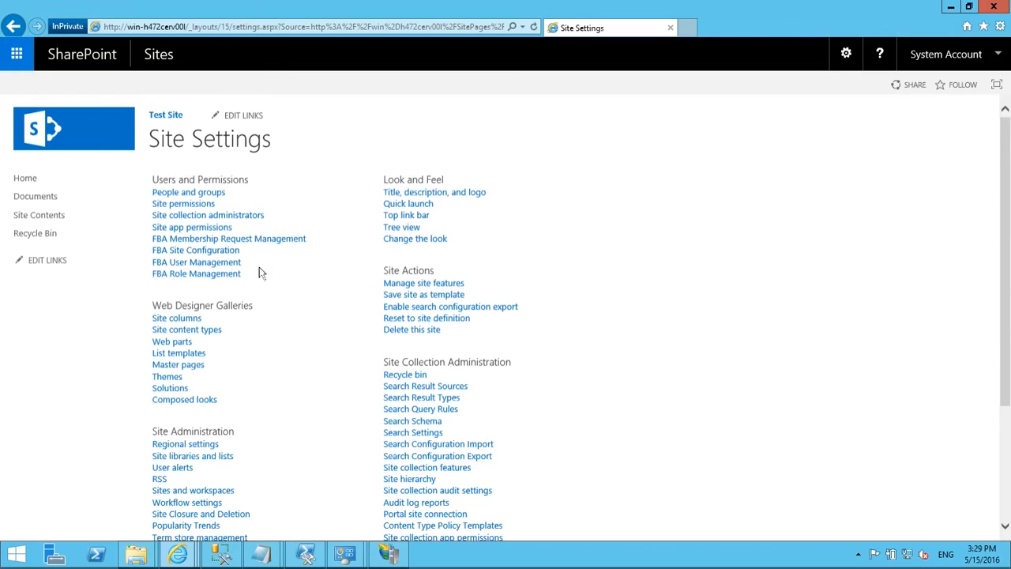
click(228, 269)
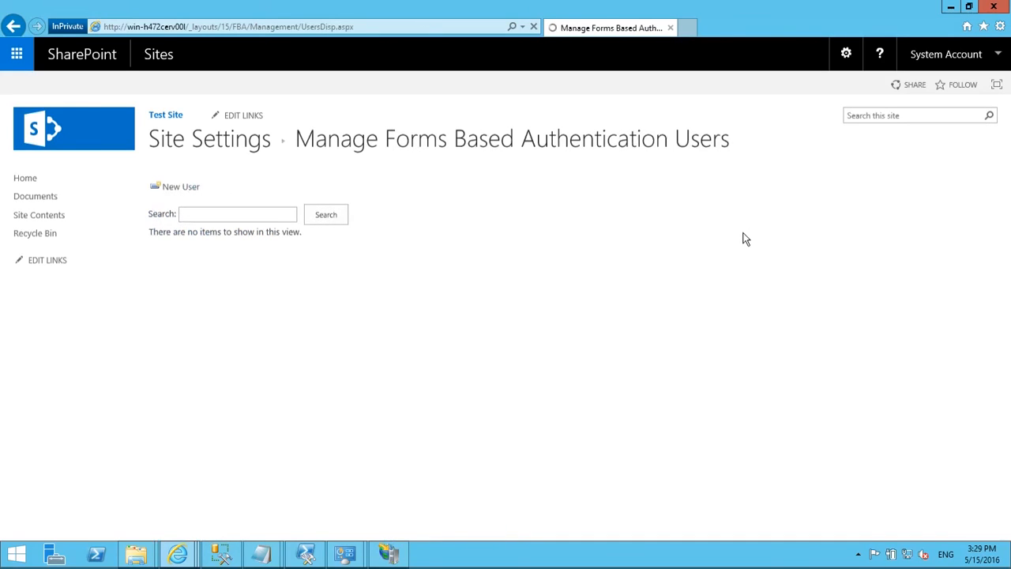
Step: Start a new user with user name fbauser, full name FBA User, password twice, and an e-mail address
click(196, 190)
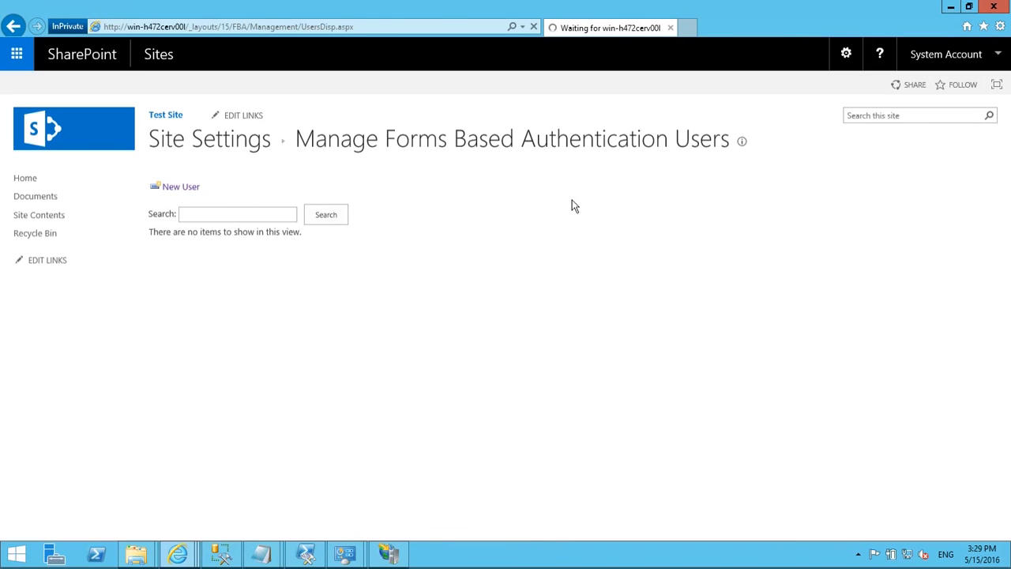
click(769, 199)
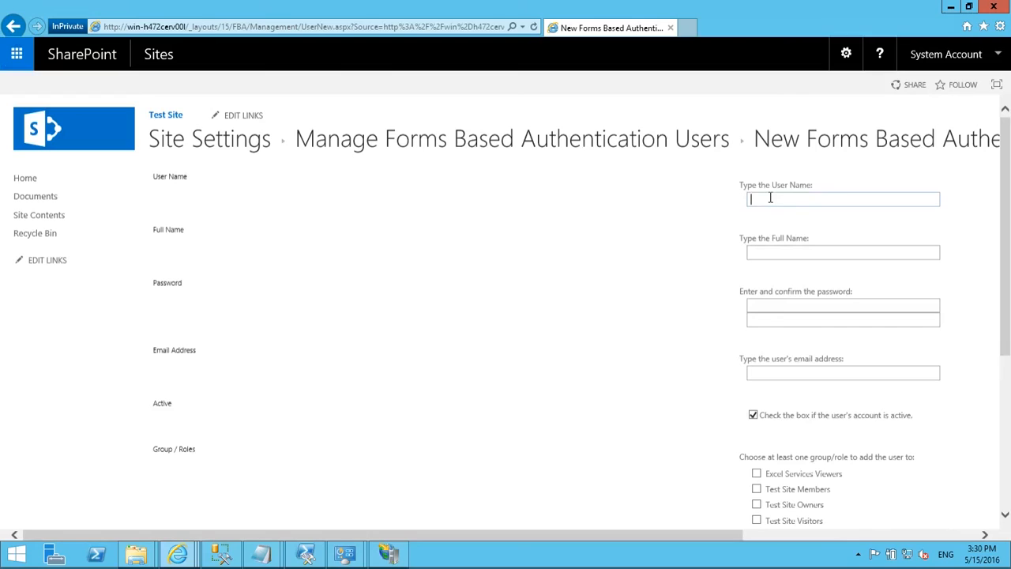
text(fbauser)
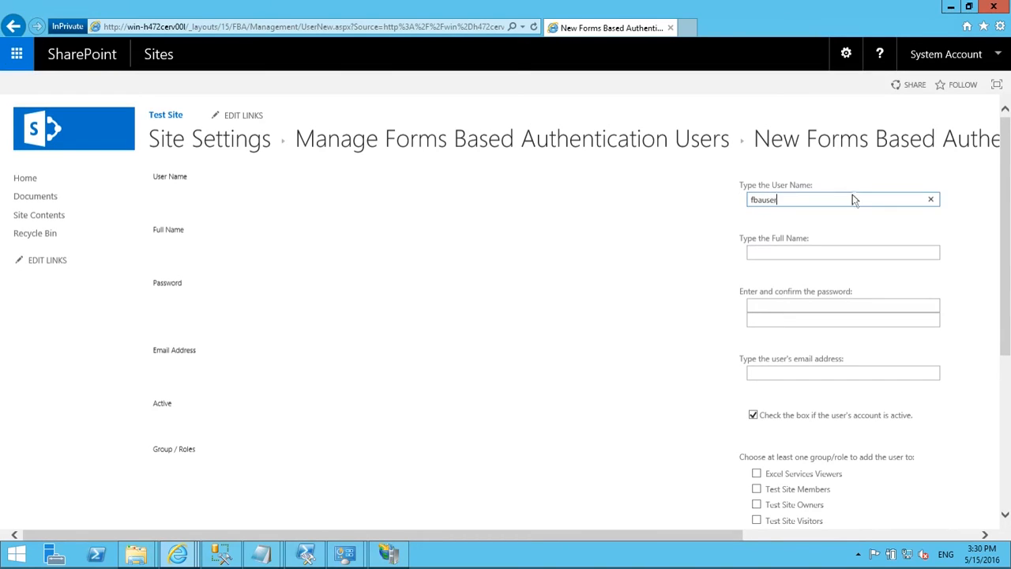
click(822, 253)
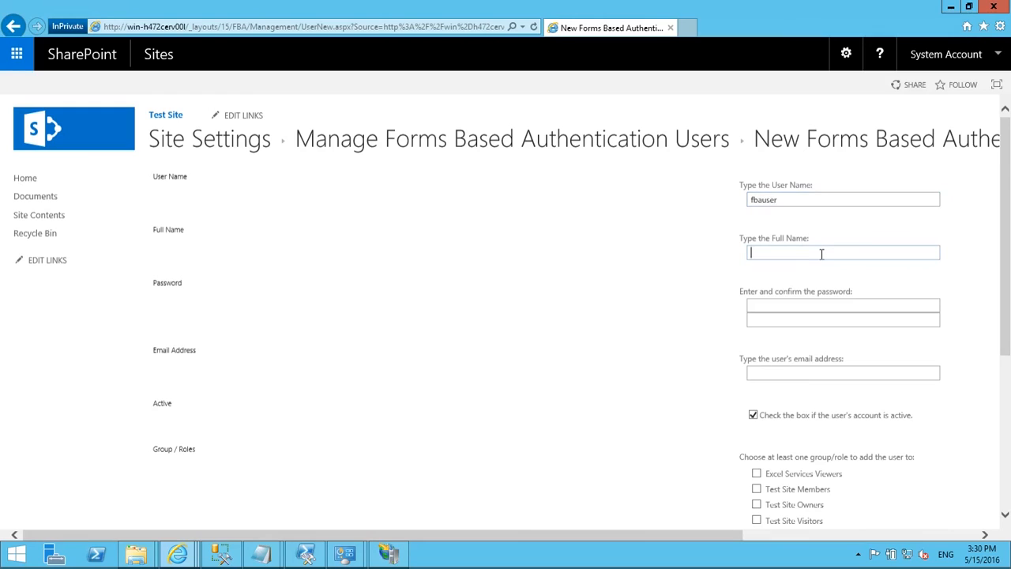
text(FBA User)
click(803, 306)
text(••••••••••)
key(Tab)
text(••••••••••)
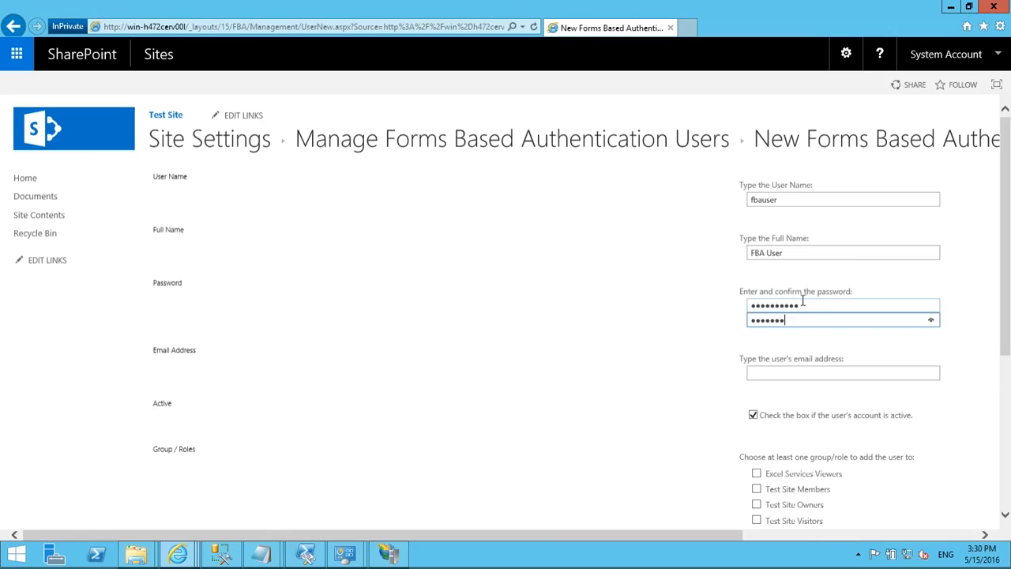
text(•)
click(827, 373)
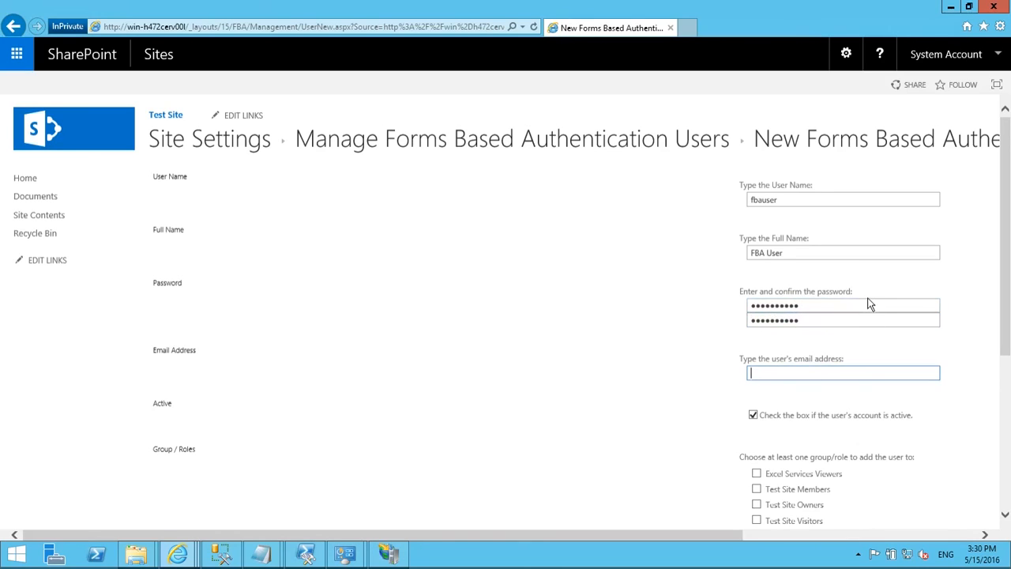
text(test@test.com)
Step: Tick Test Site Members for the new user and save it
scroll(705, 281, down, 3)
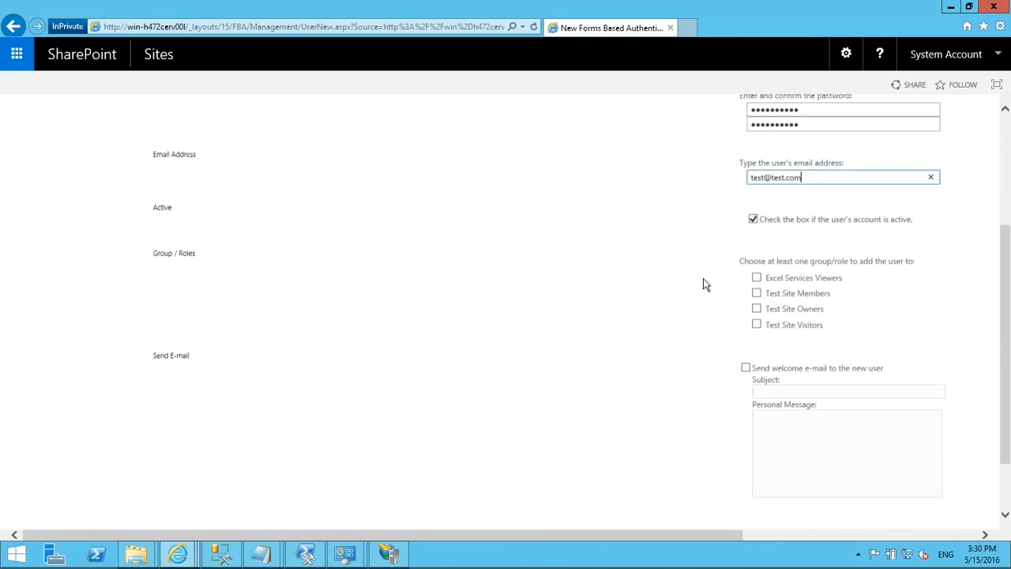
click(757, 294)
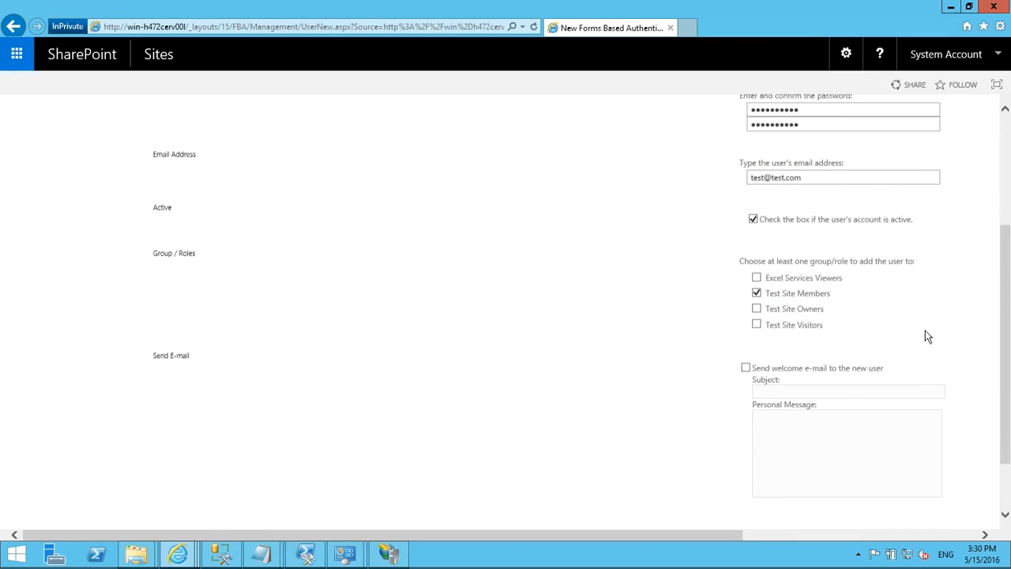
scroll(925, 331, down, 2)
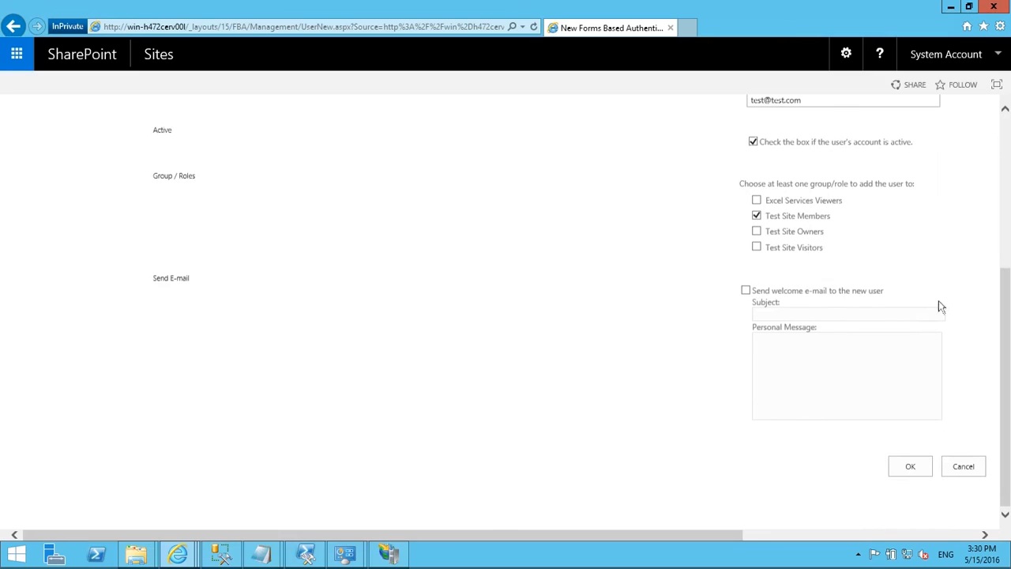
scroll(944, 334, up, 3)
scroll(944, 335, down, 3)
click(907, 468)
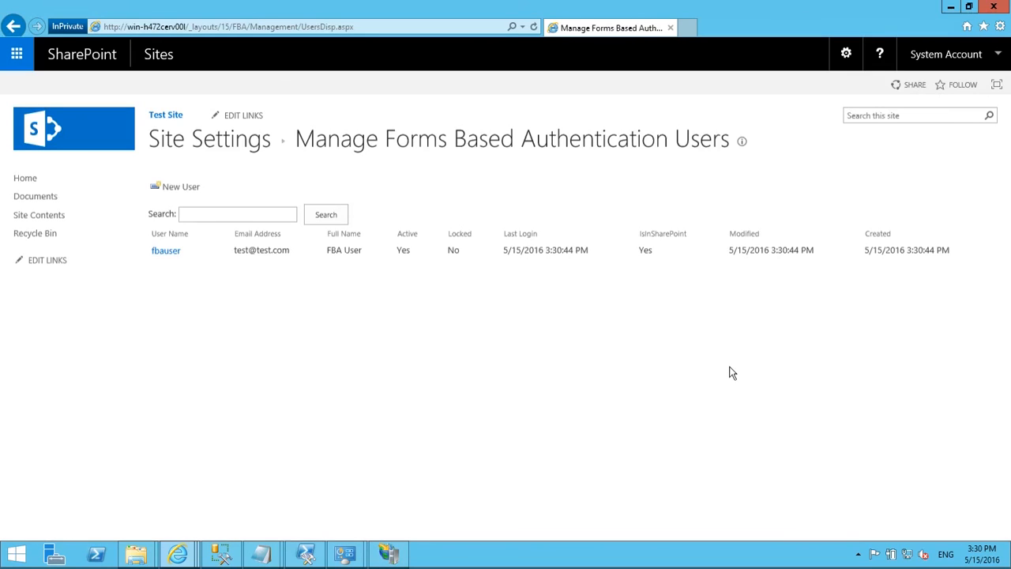
Step: Sign out of the System Account and confirm closing the browser tab
click(996, 62)
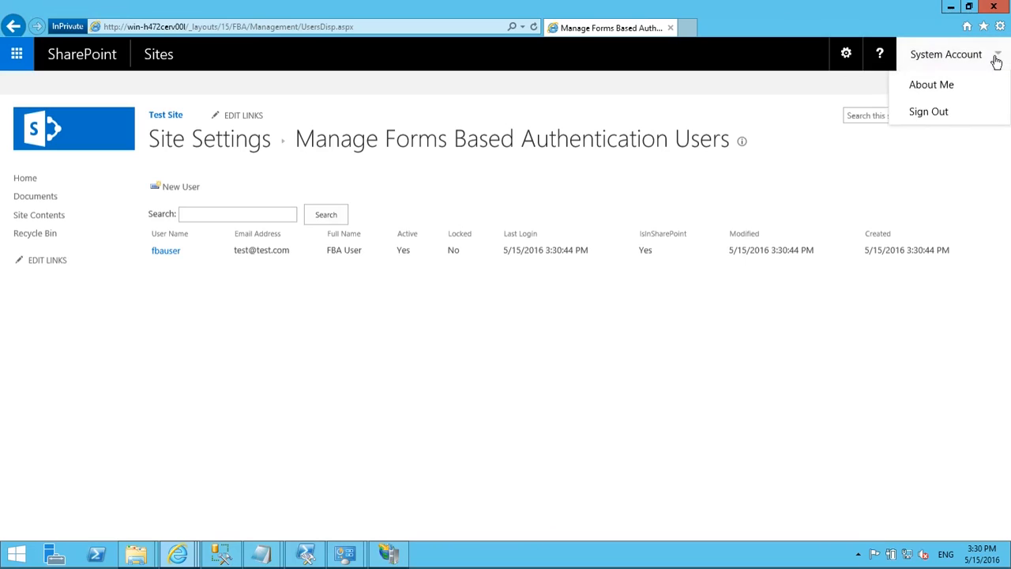
click(951, 117)
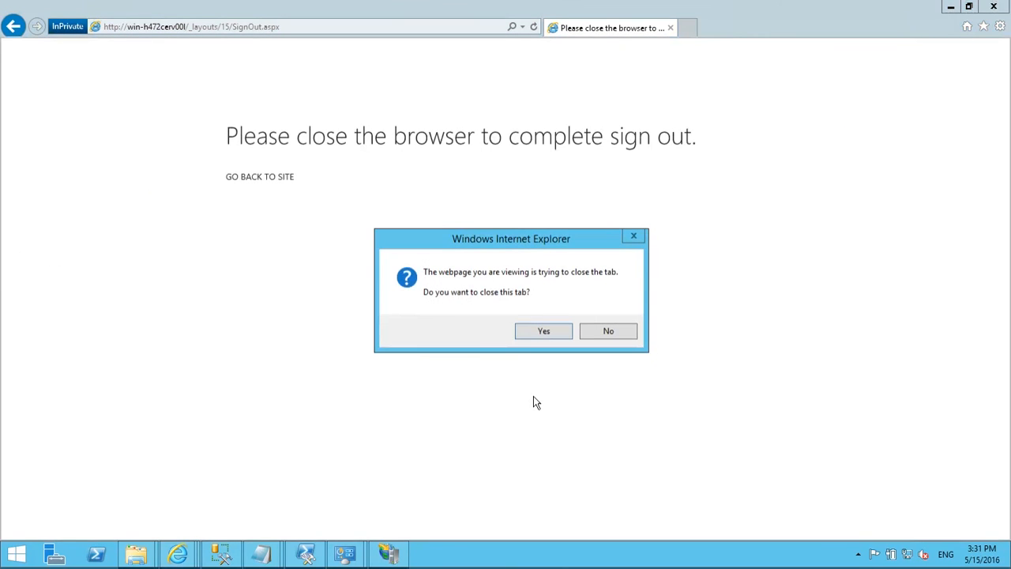
click(544, 331)
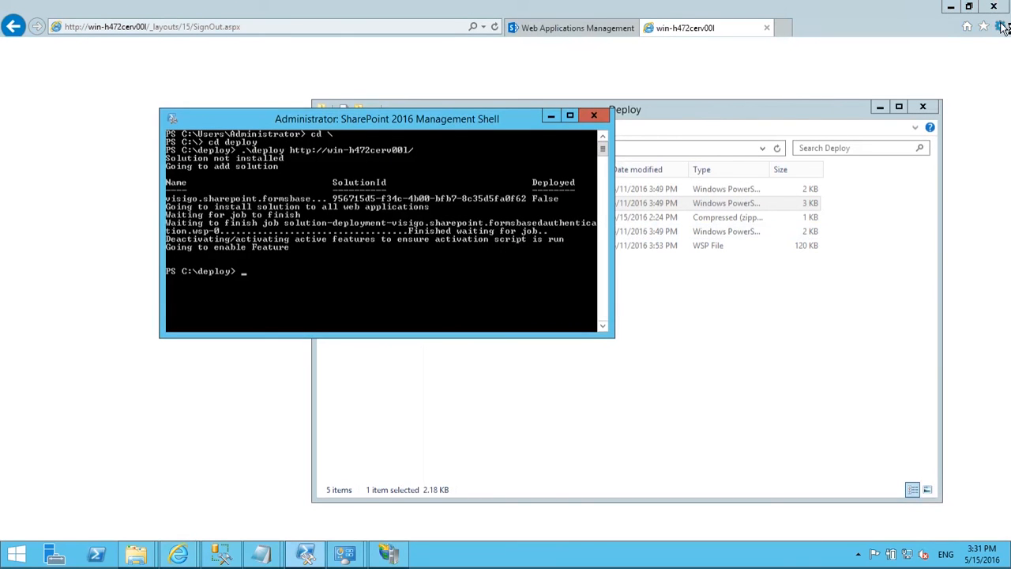
Step: Copy the SharePoint site's root address from the browser address bar
click(718, 32)
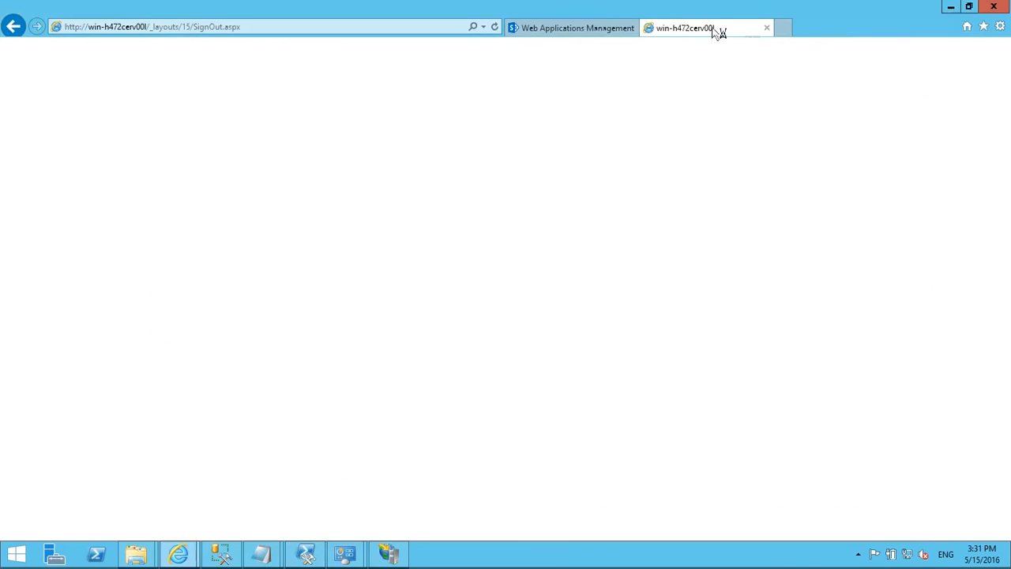
click(155, 28)
click(150, 27)
key(shift+Home)
key(ctrl+c)
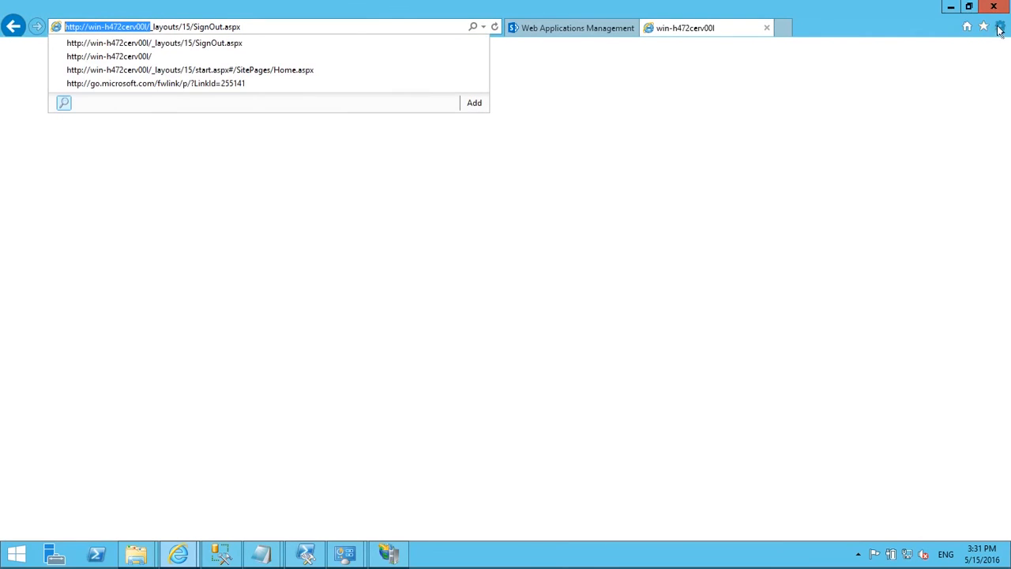
click(1001, 27)
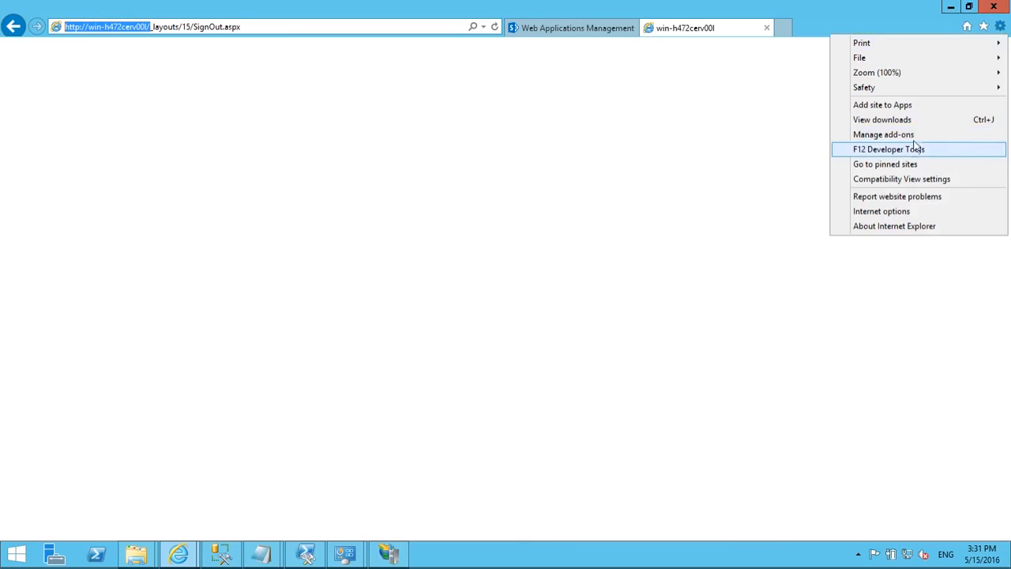
mouse_move(899, 89)
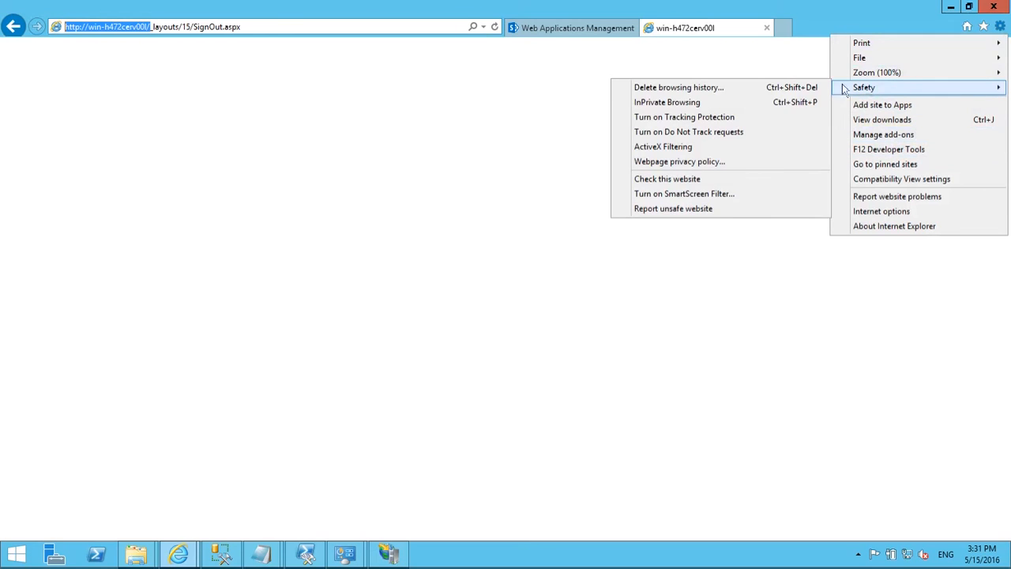
click(745, 105)
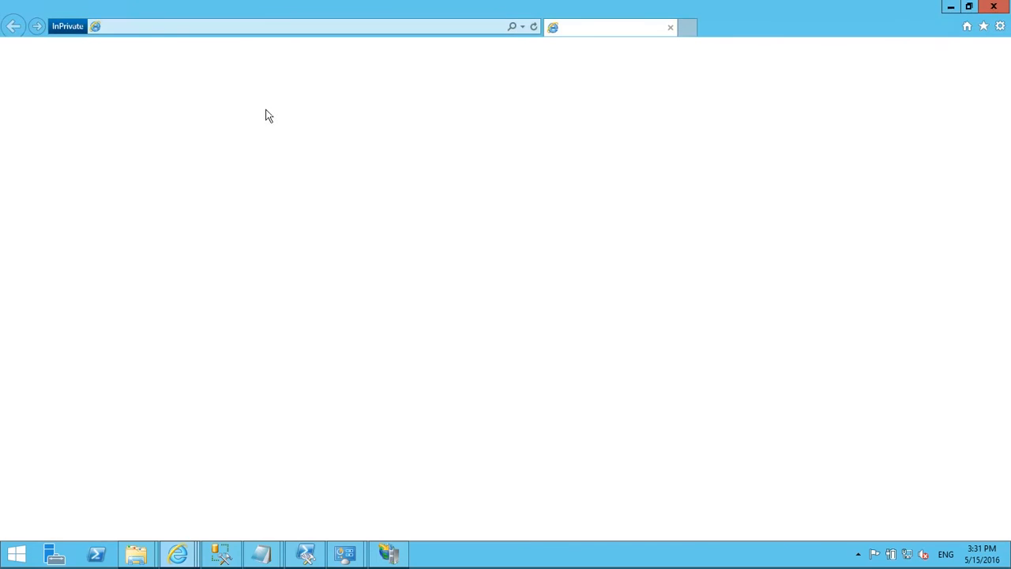
click(609, 184)
key(ctrl+v)
key(Return)
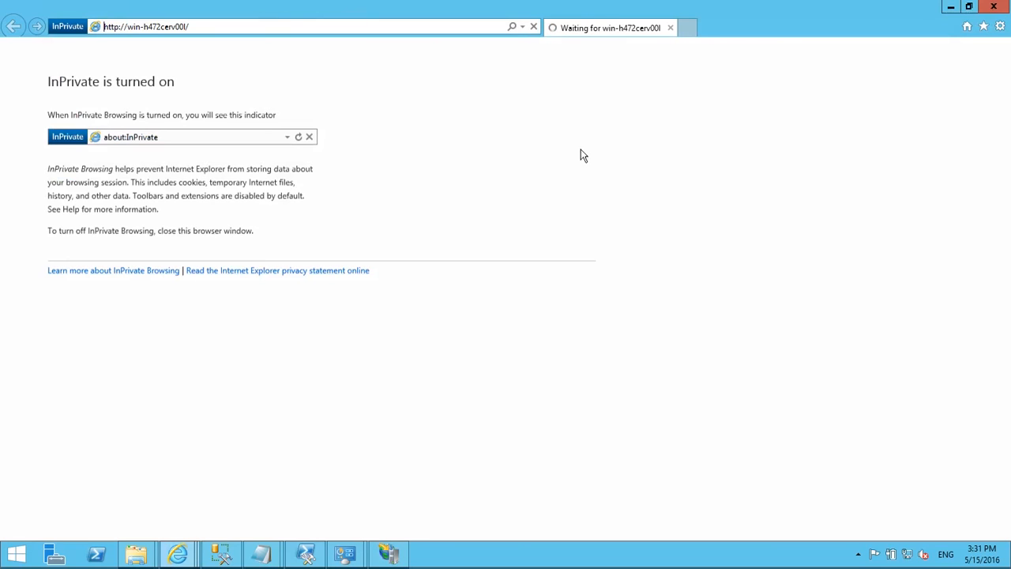
Step: Choose Forms Authentication and sign in as fbauser with its password
click(329, 194)
click(309, 214)
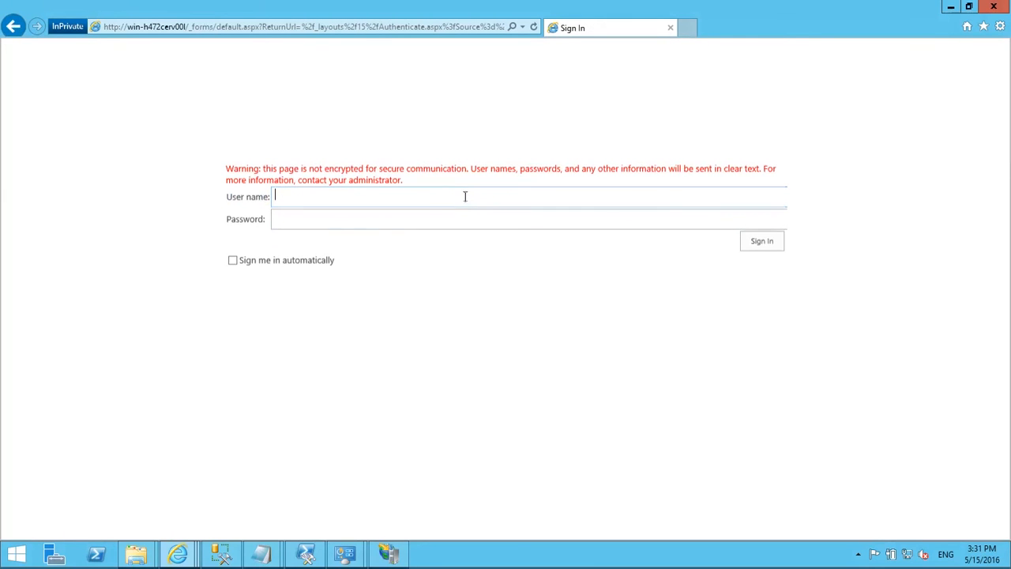
text(fbauser)
key(Tab)
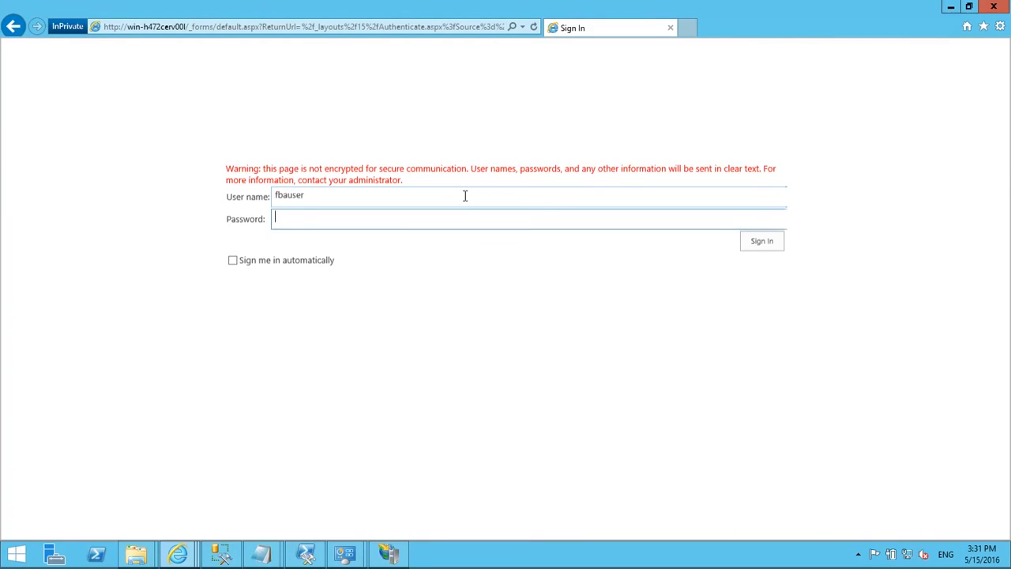
text(**********)
click(773, 240)
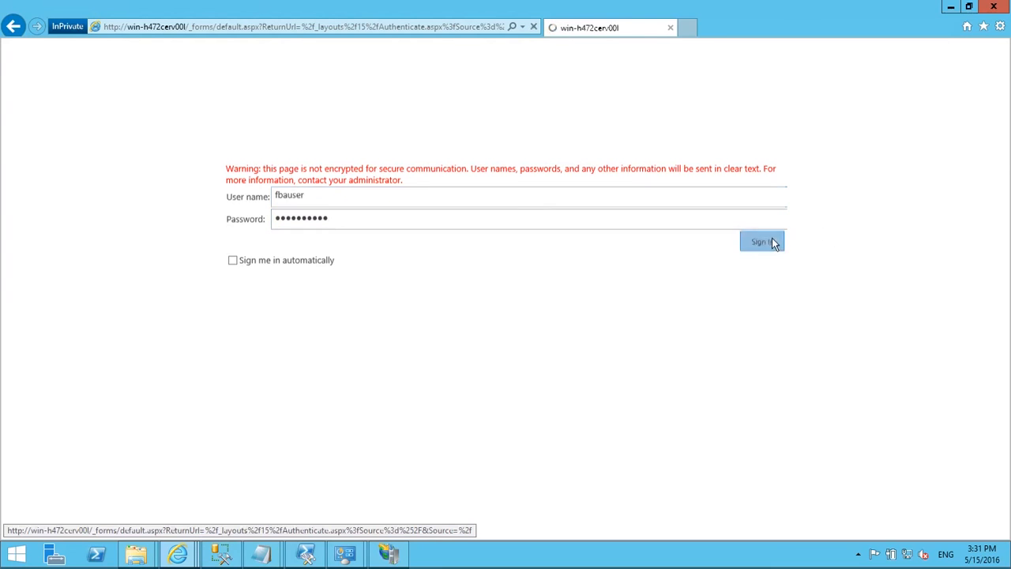